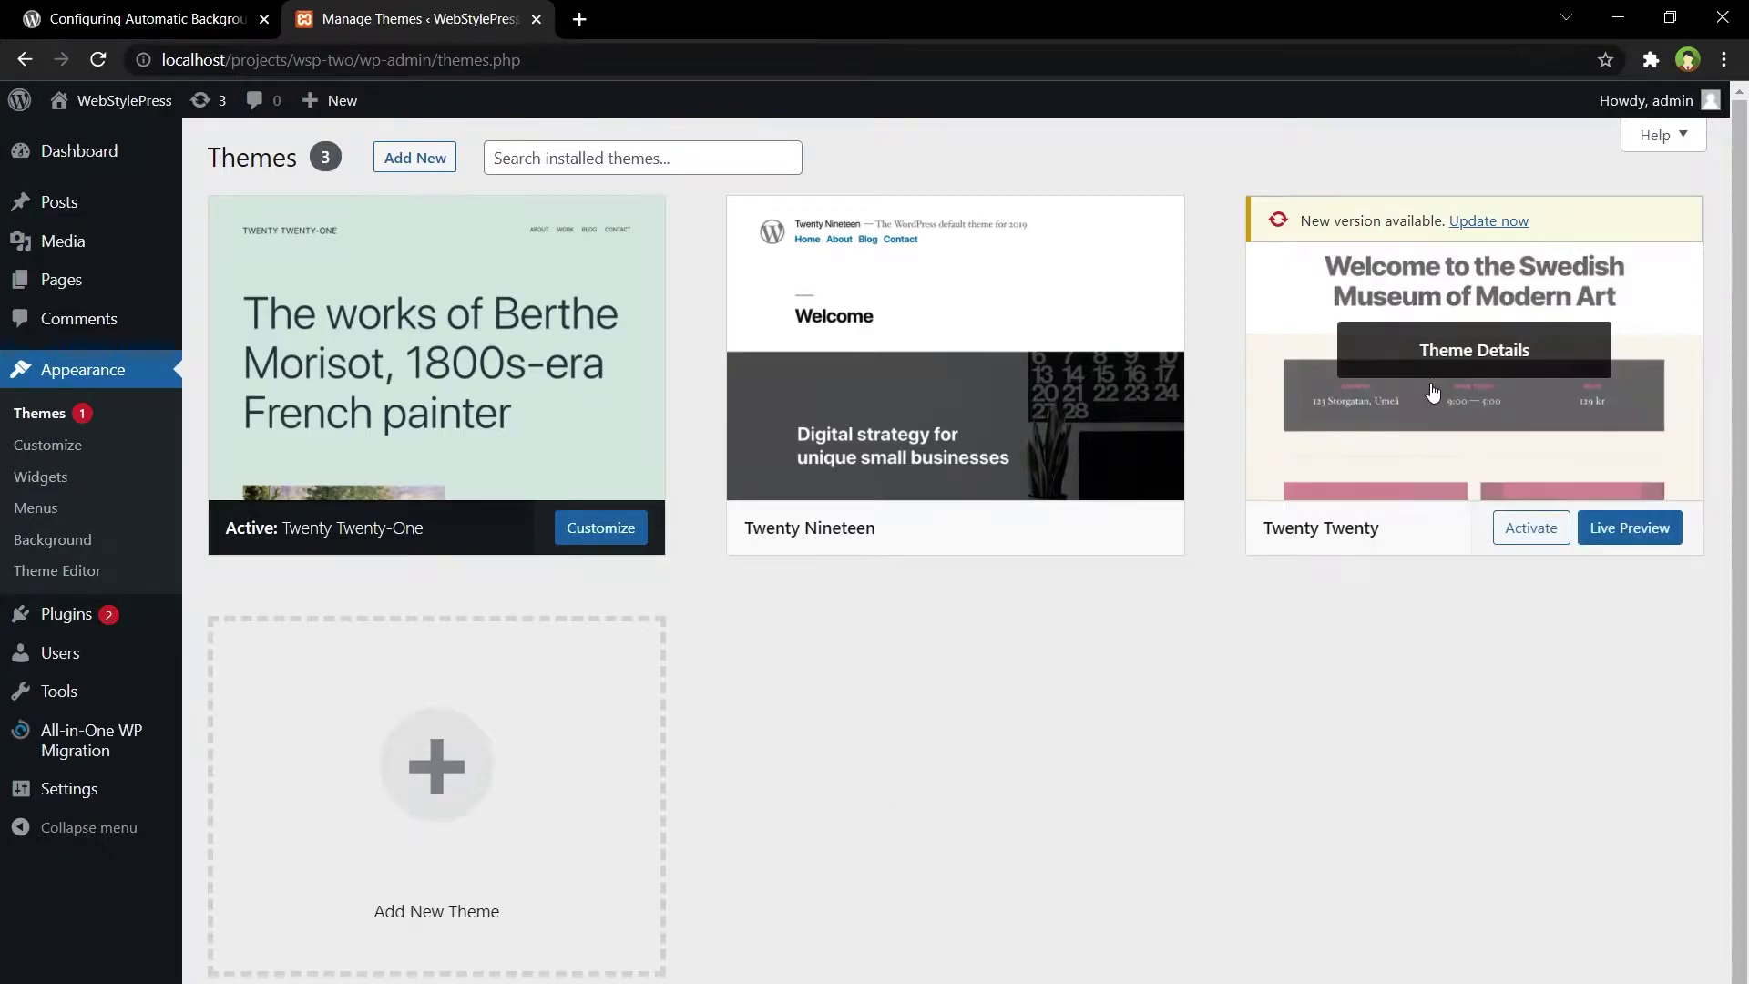
Check the Twenty Twenty theme's details and the installed plugins list for auto-update options
click(1433, 365)
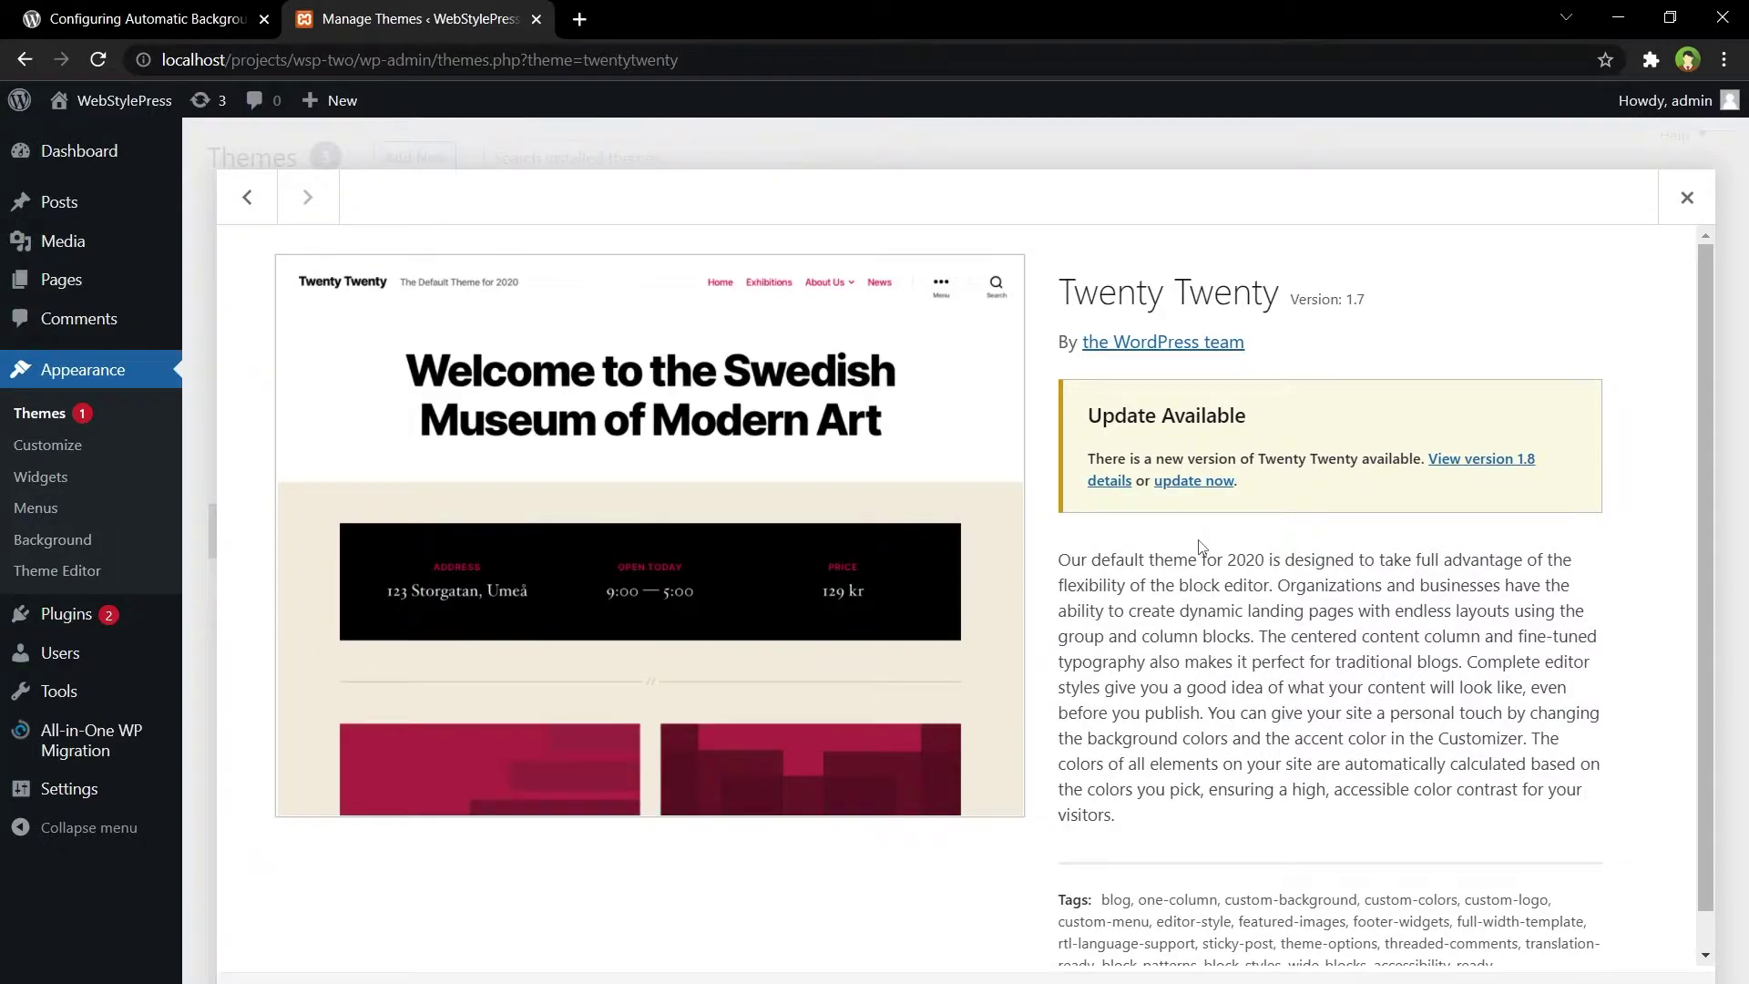
key(Escape)
mouse_move(62, 629)
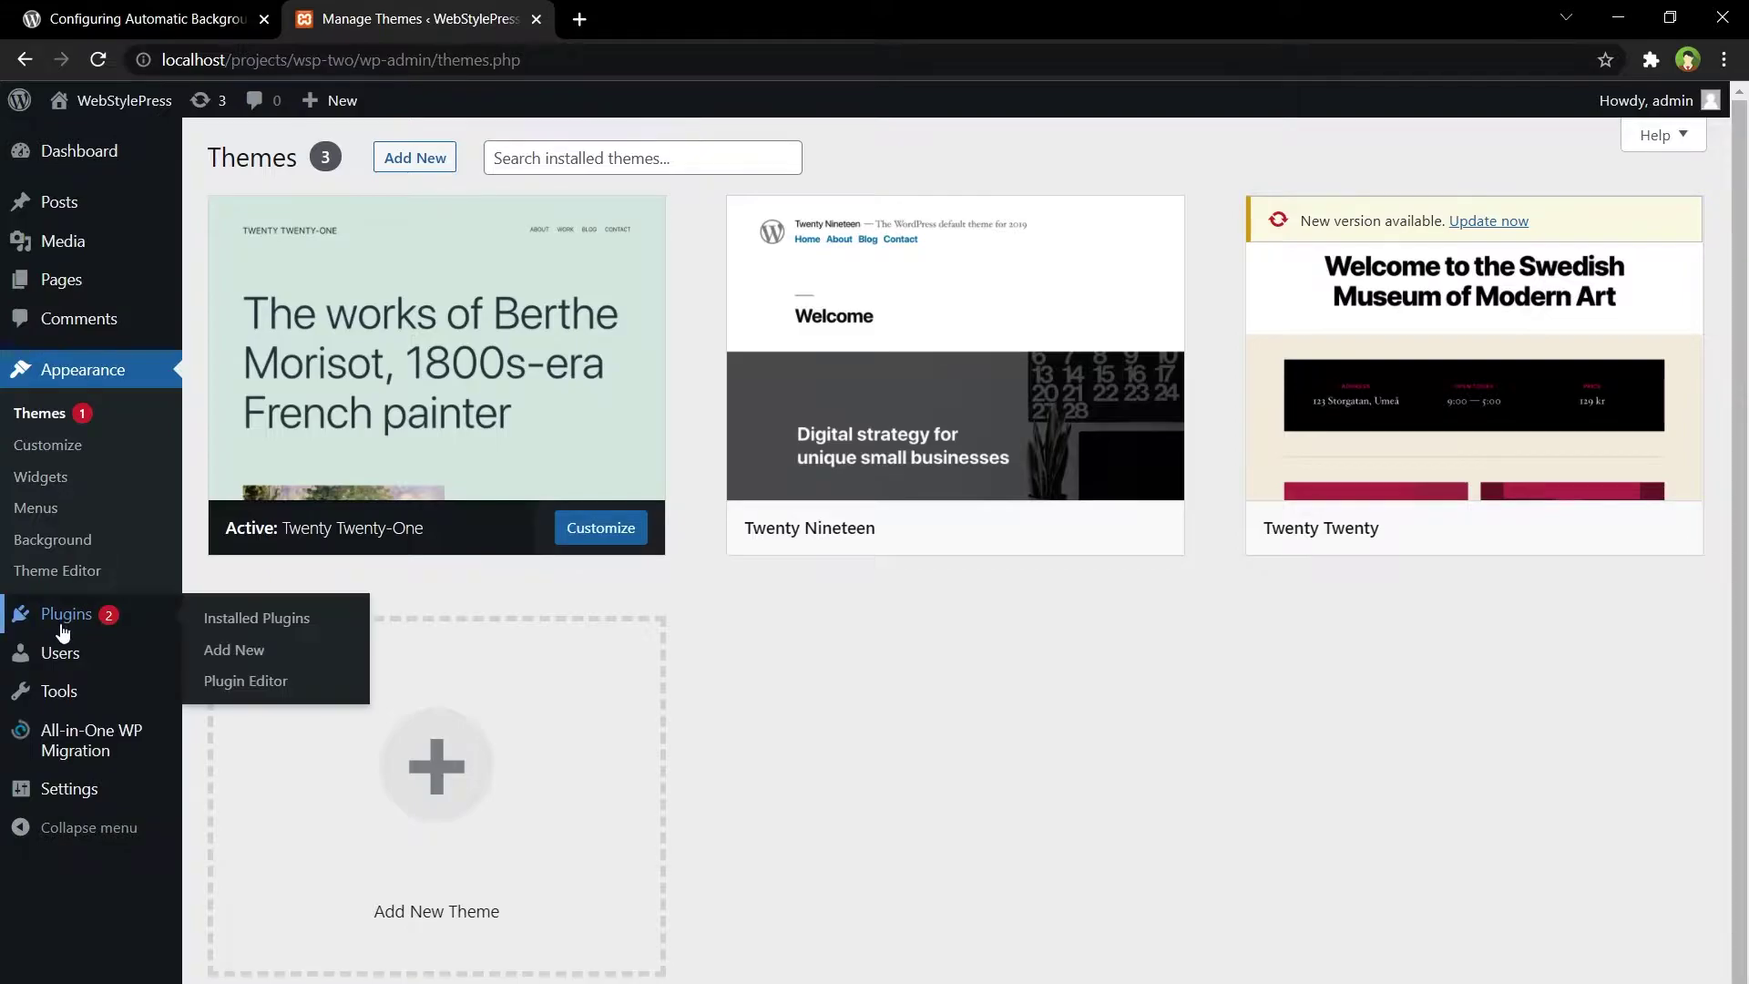
click(239, 618)
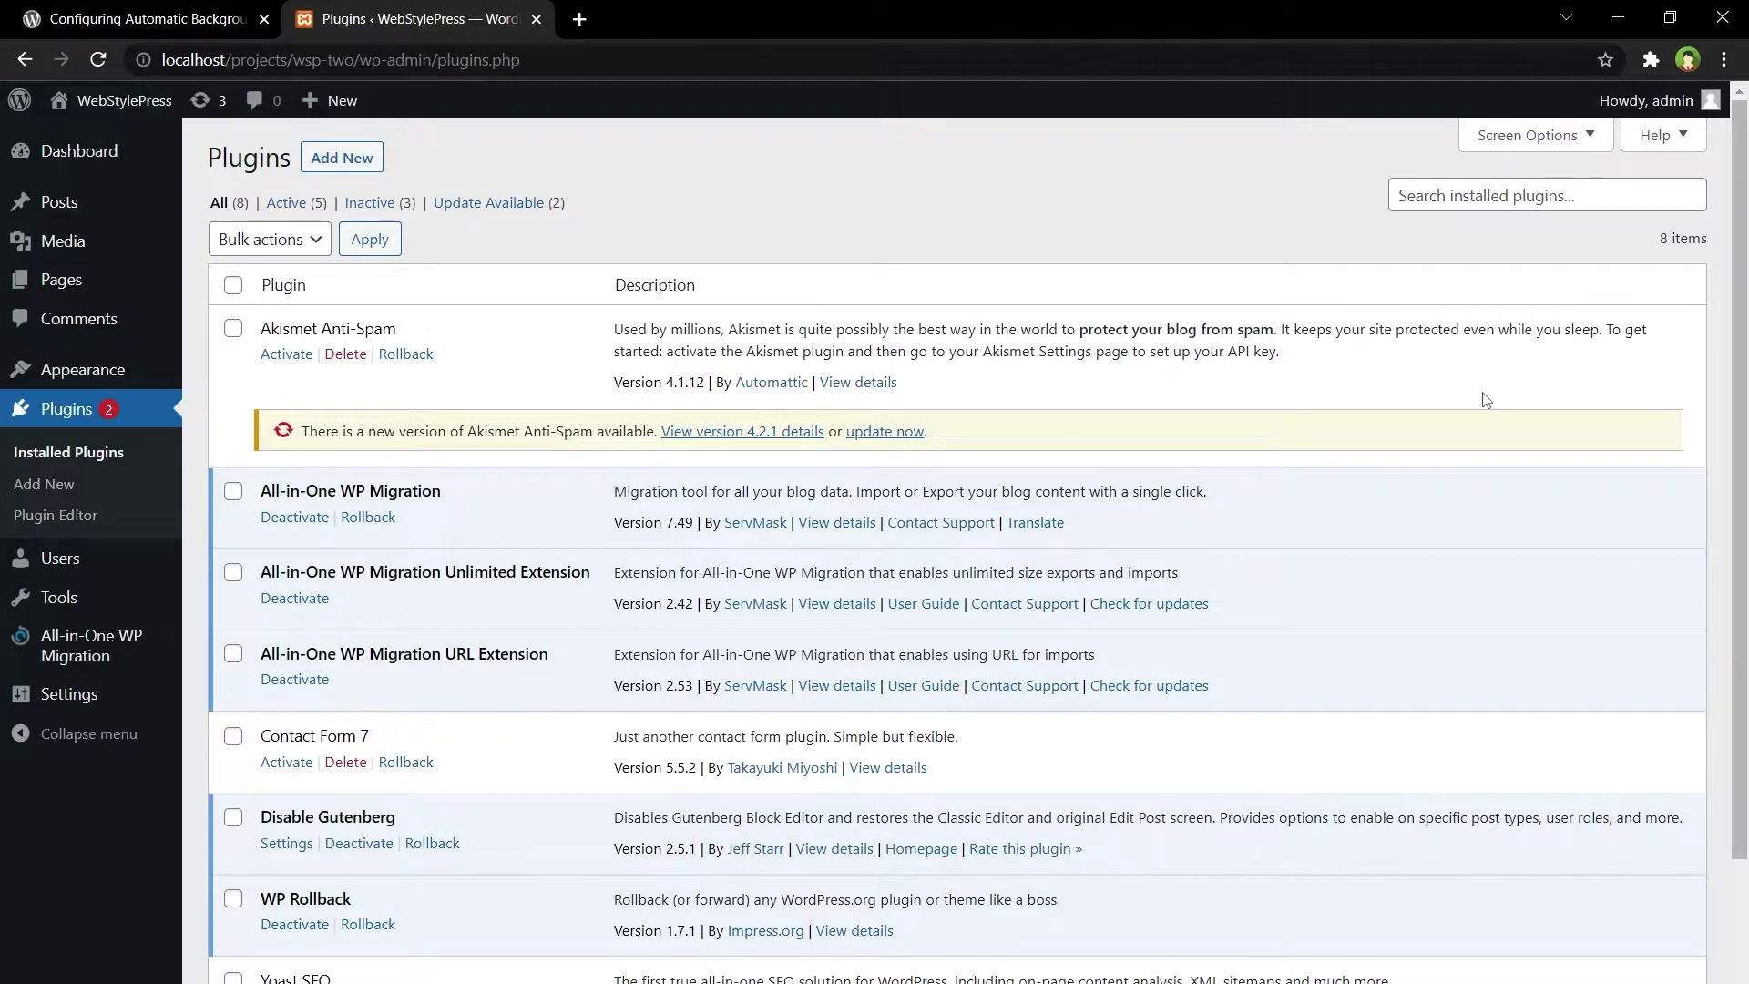
Examine the automatic update statement for new WordPress versions on the WordPress Updates page
mouse_move(117, 153)
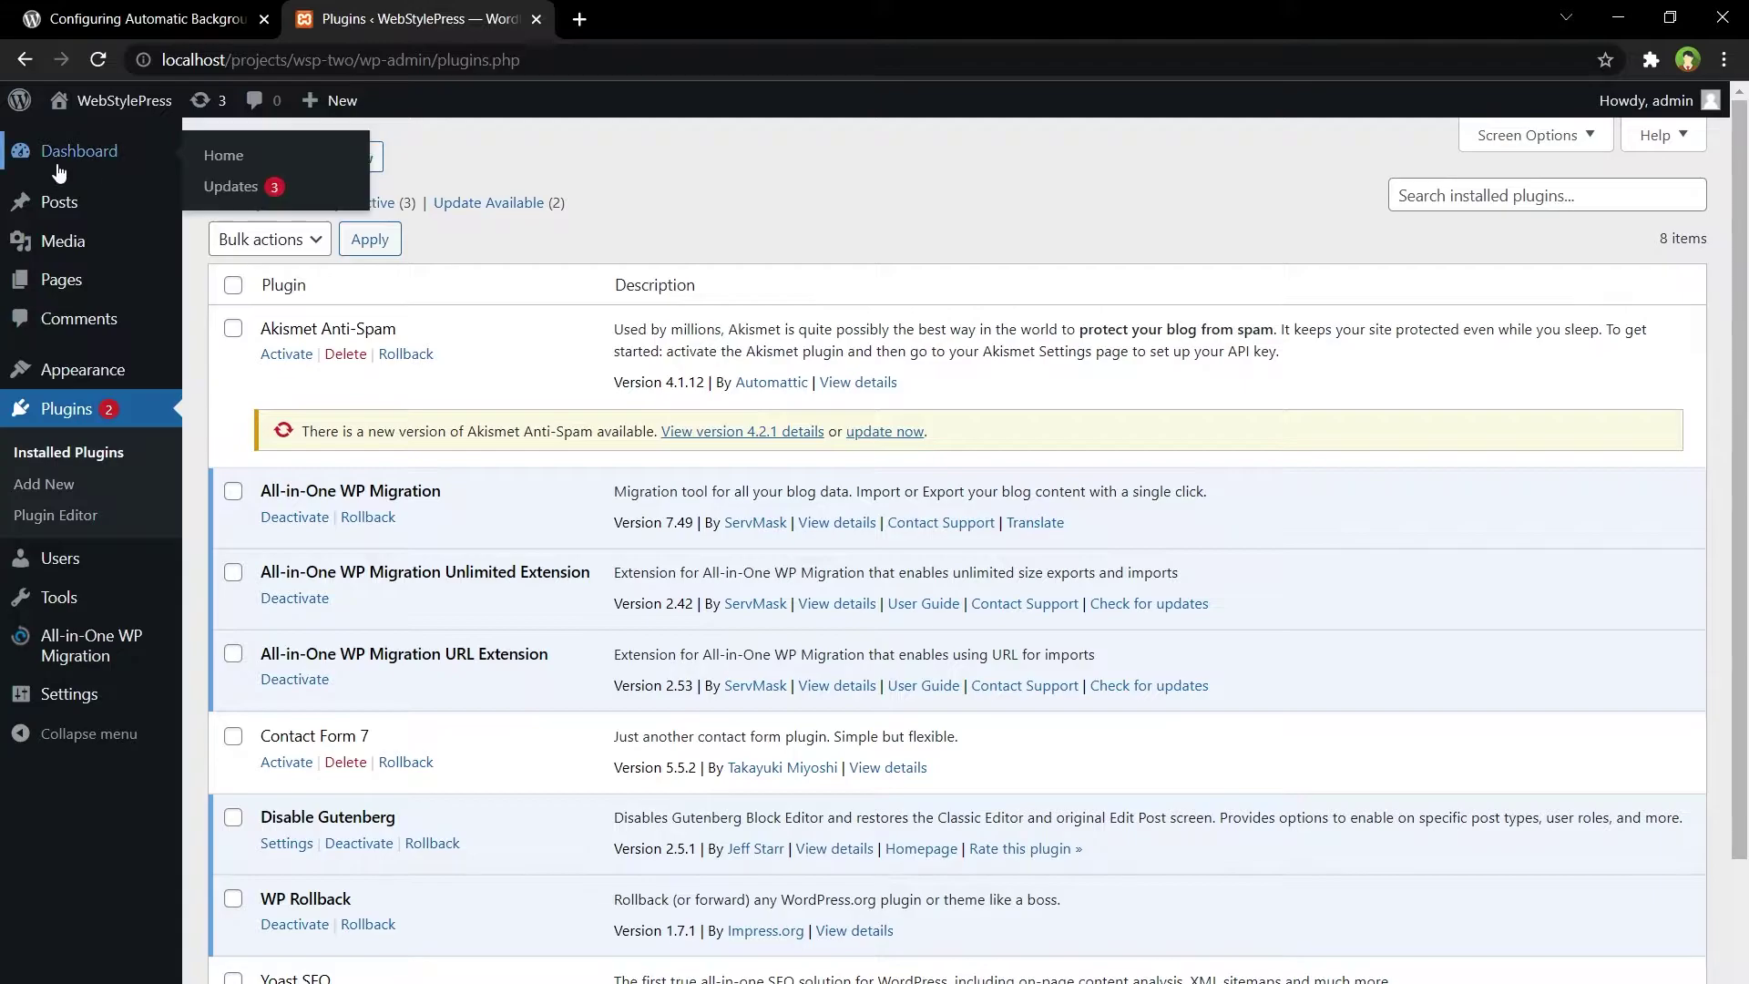
click(231, 186)
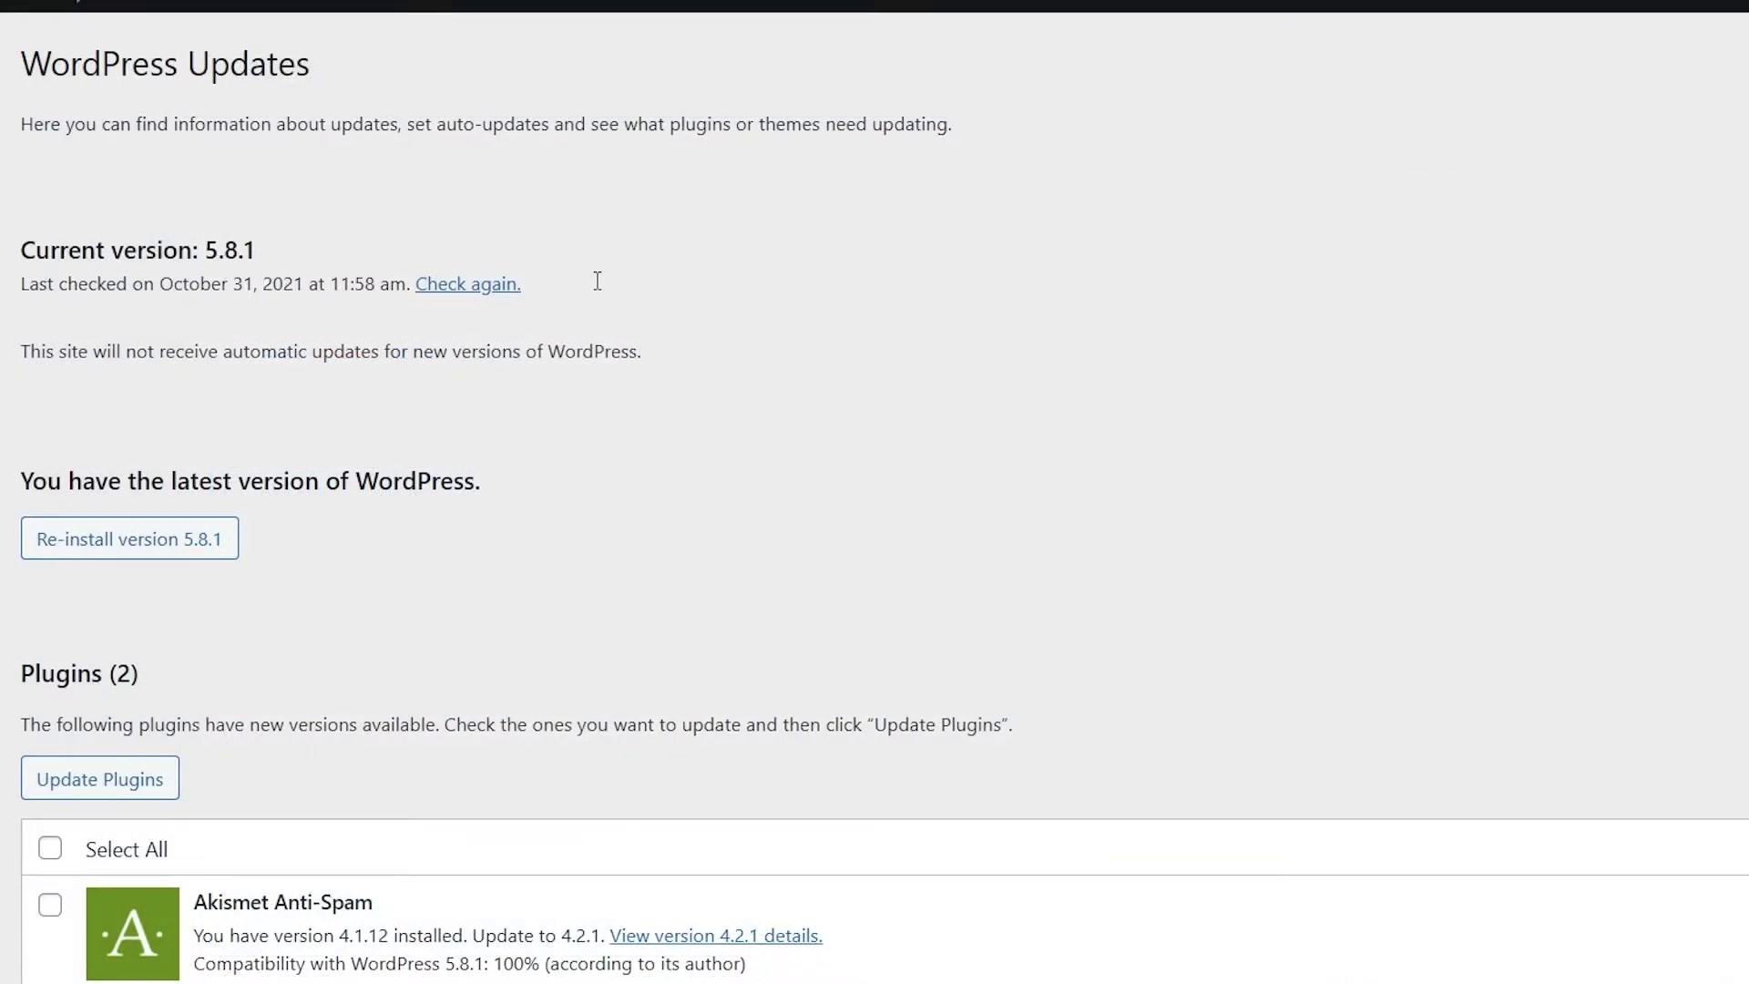
drag(66, 350, 596, 352)
click(596, 352)
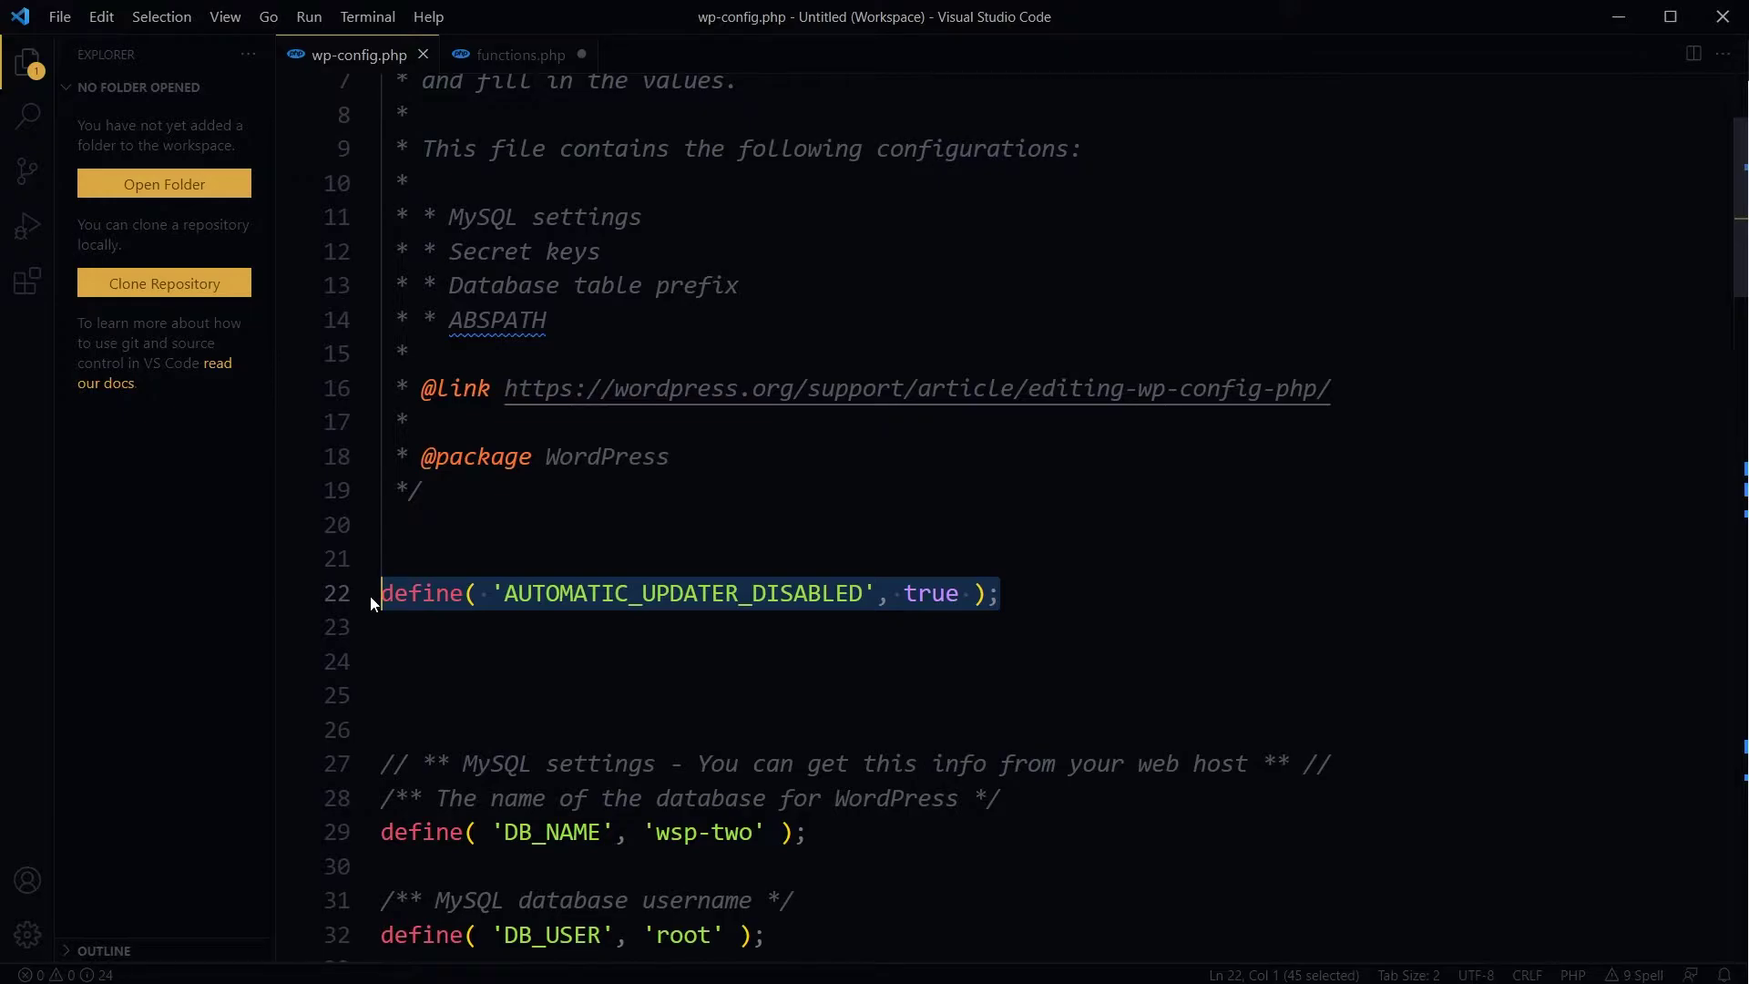
In wp-config.php in Visual Studio Code, comment out the AUTOMATIC_UPDATER_DISABLED line, add define( 'WP_AUTO_UPDATE_CORE', false ); below it and save
key(Left)
key(ctrl+slash)
key(End)
key(Down)
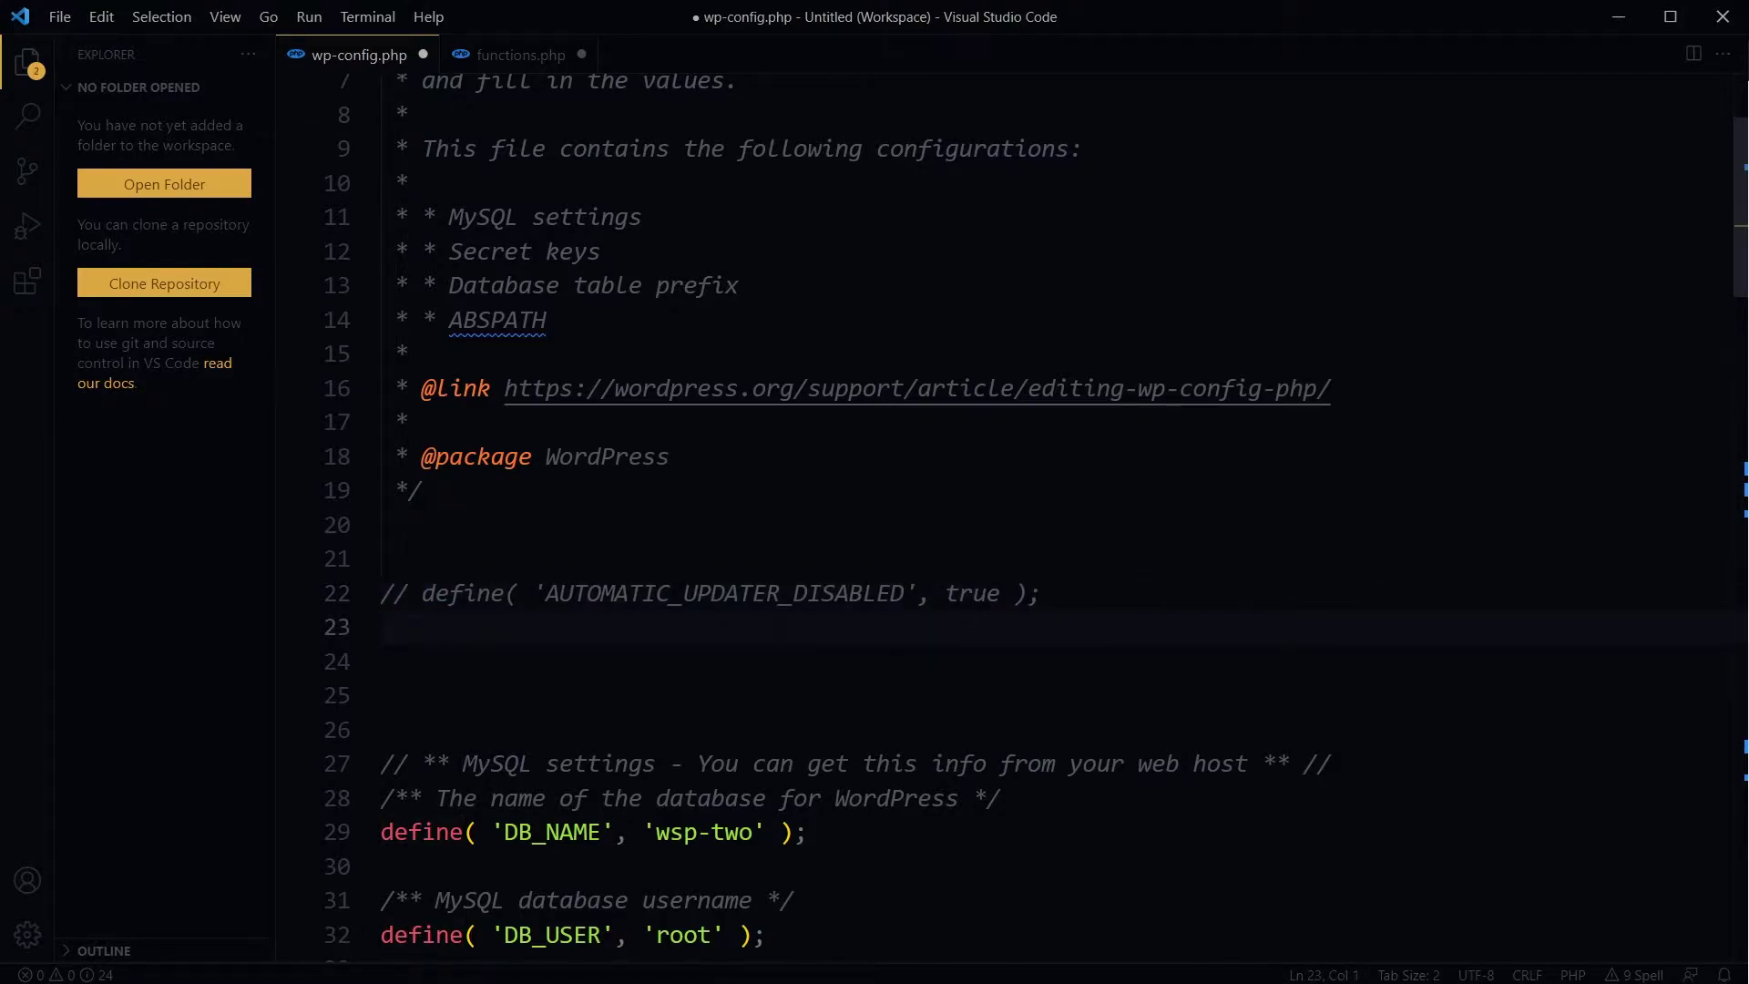
text(define( 'WP_AUTO_UPDATE_CORE', false );)
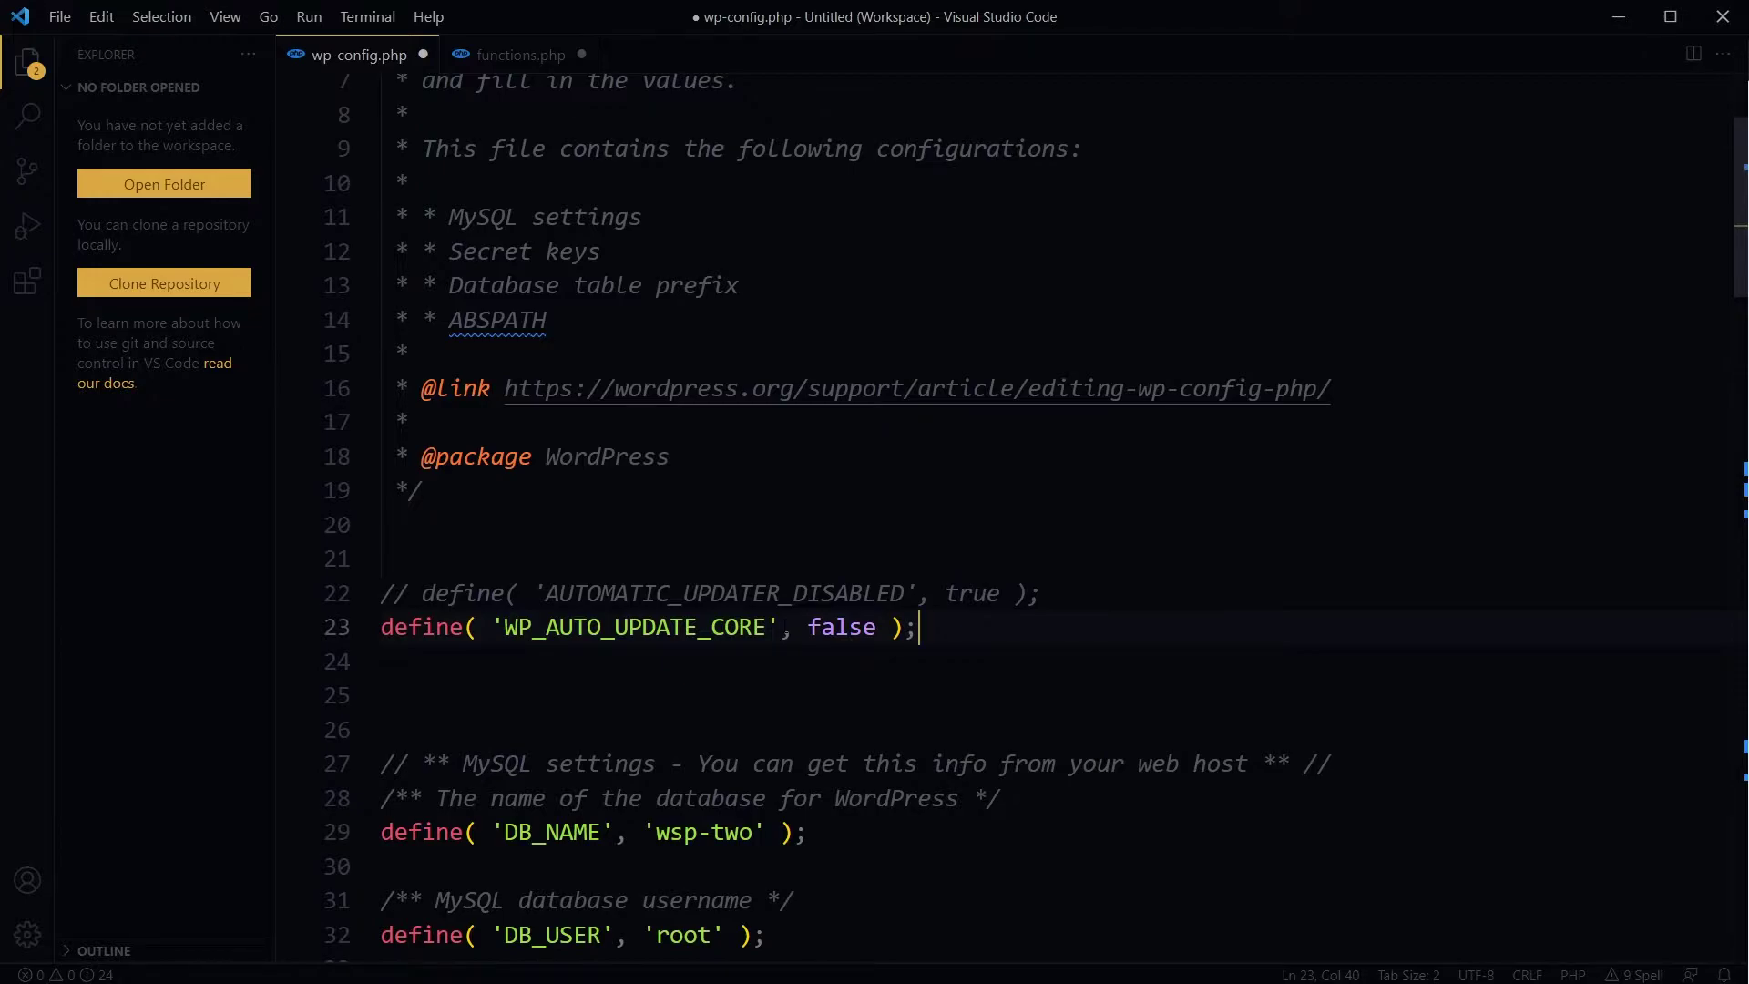
key(ctrl+s)
Switch to the browser, reload the WordPress Updates page and examine the automatic update statement
key(alt+Tab)
key(F5)
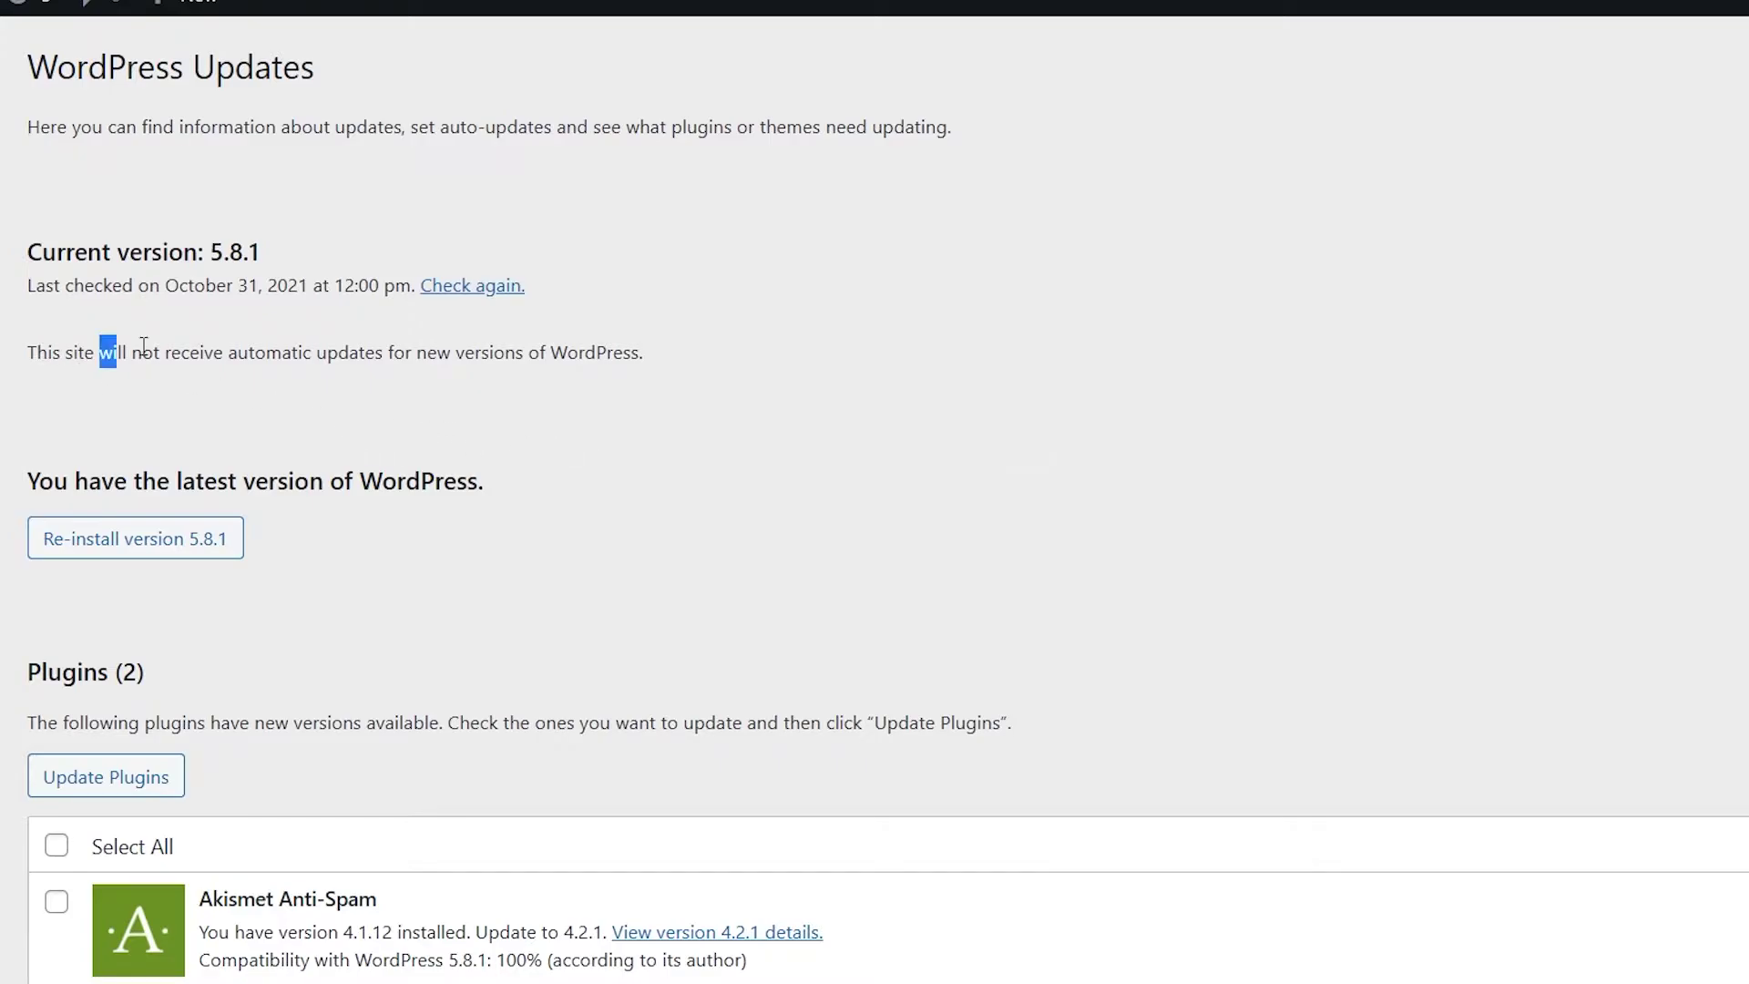
drag(100, 353, 675, 369)
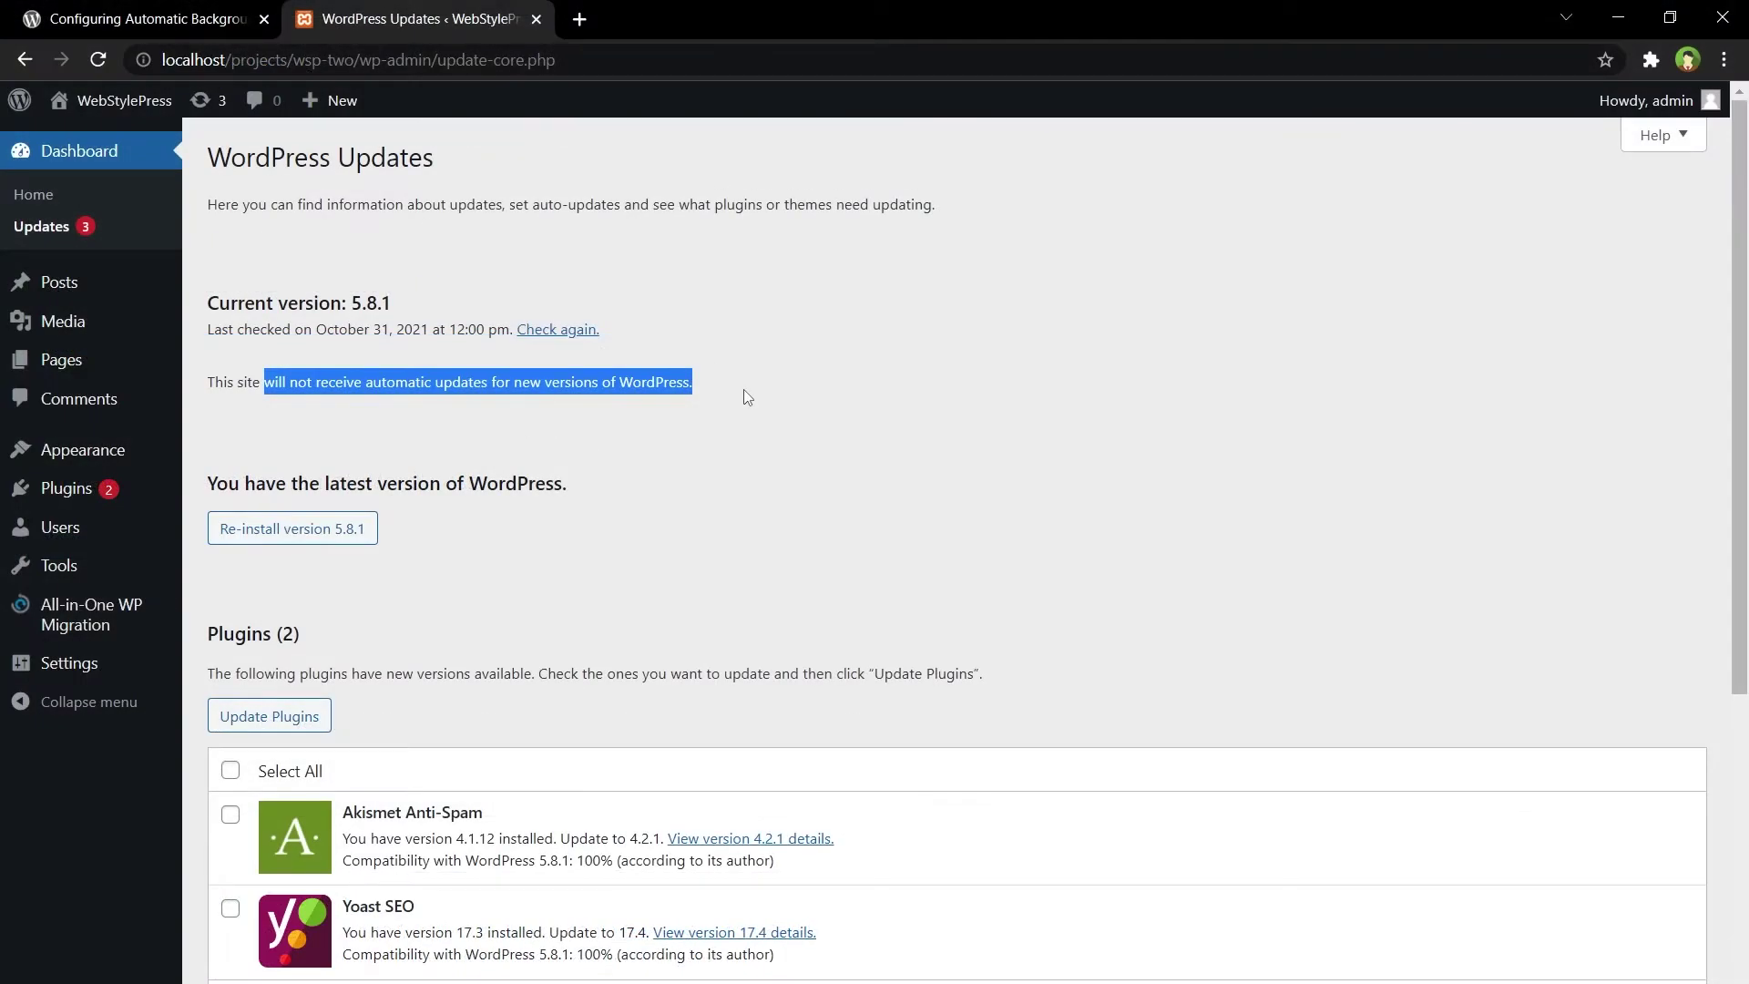
click(743, 390)
Inspect the automatic update options in the installed plugins list and in the Twenty Twenty theme's details
mouse_move(82, 486)
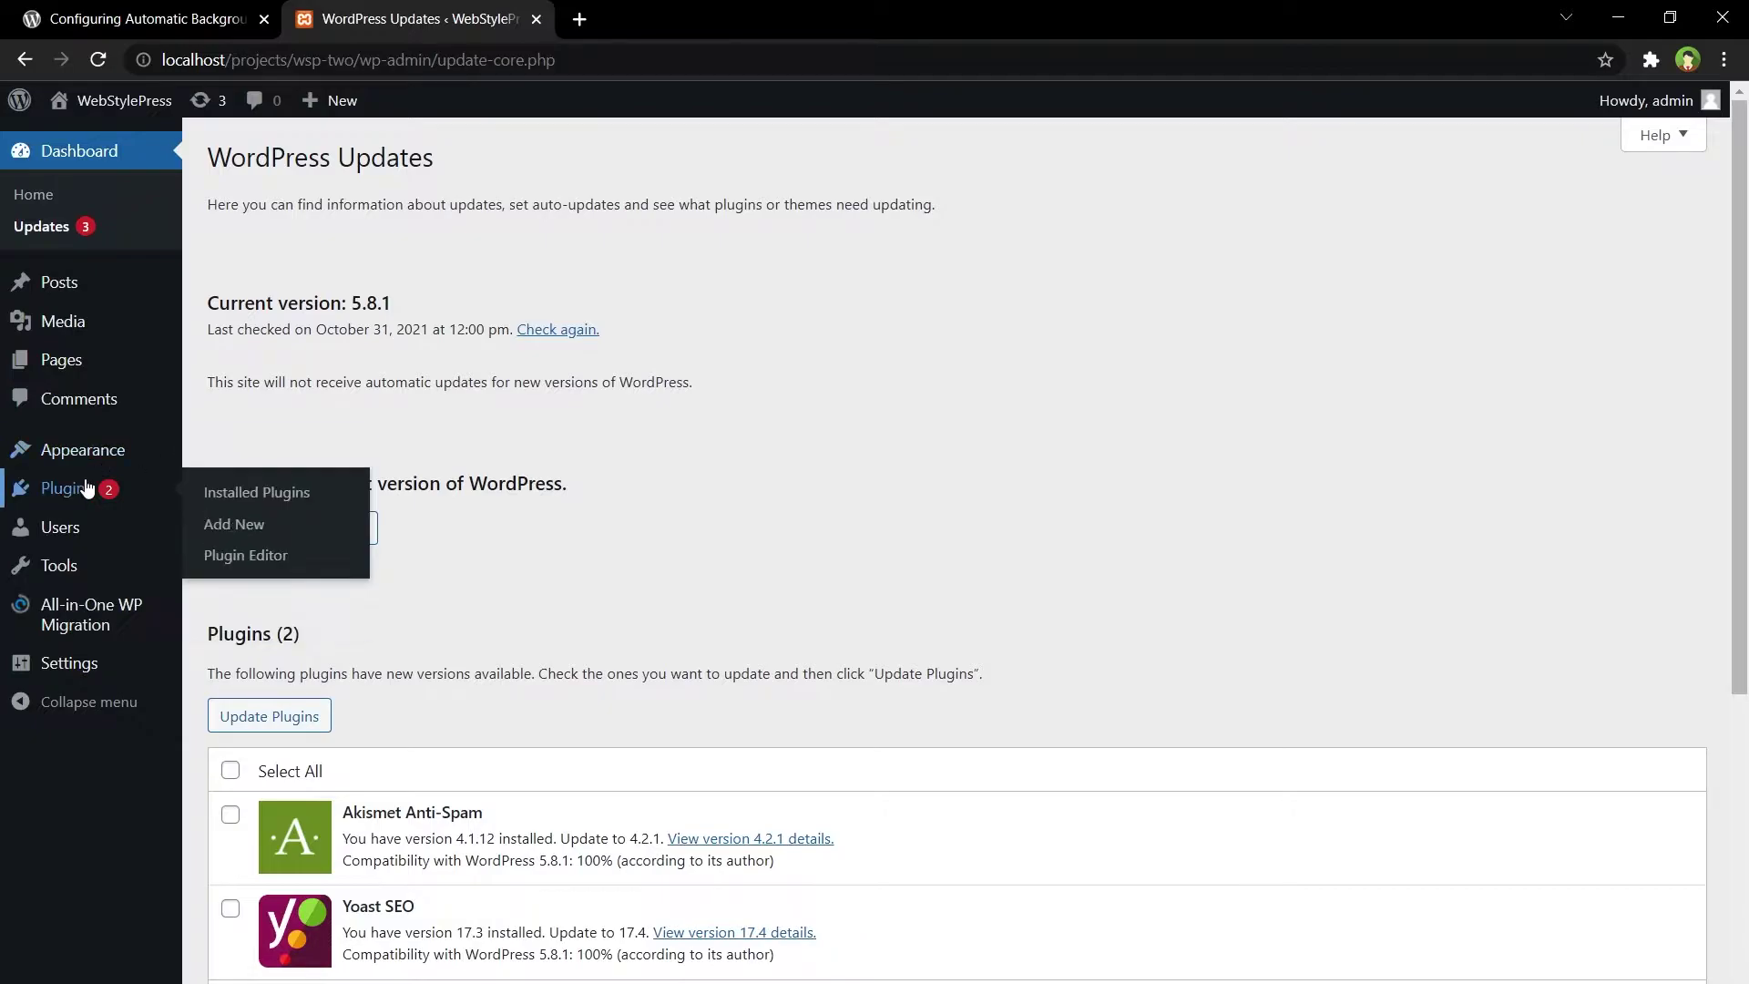
click(264, 494)
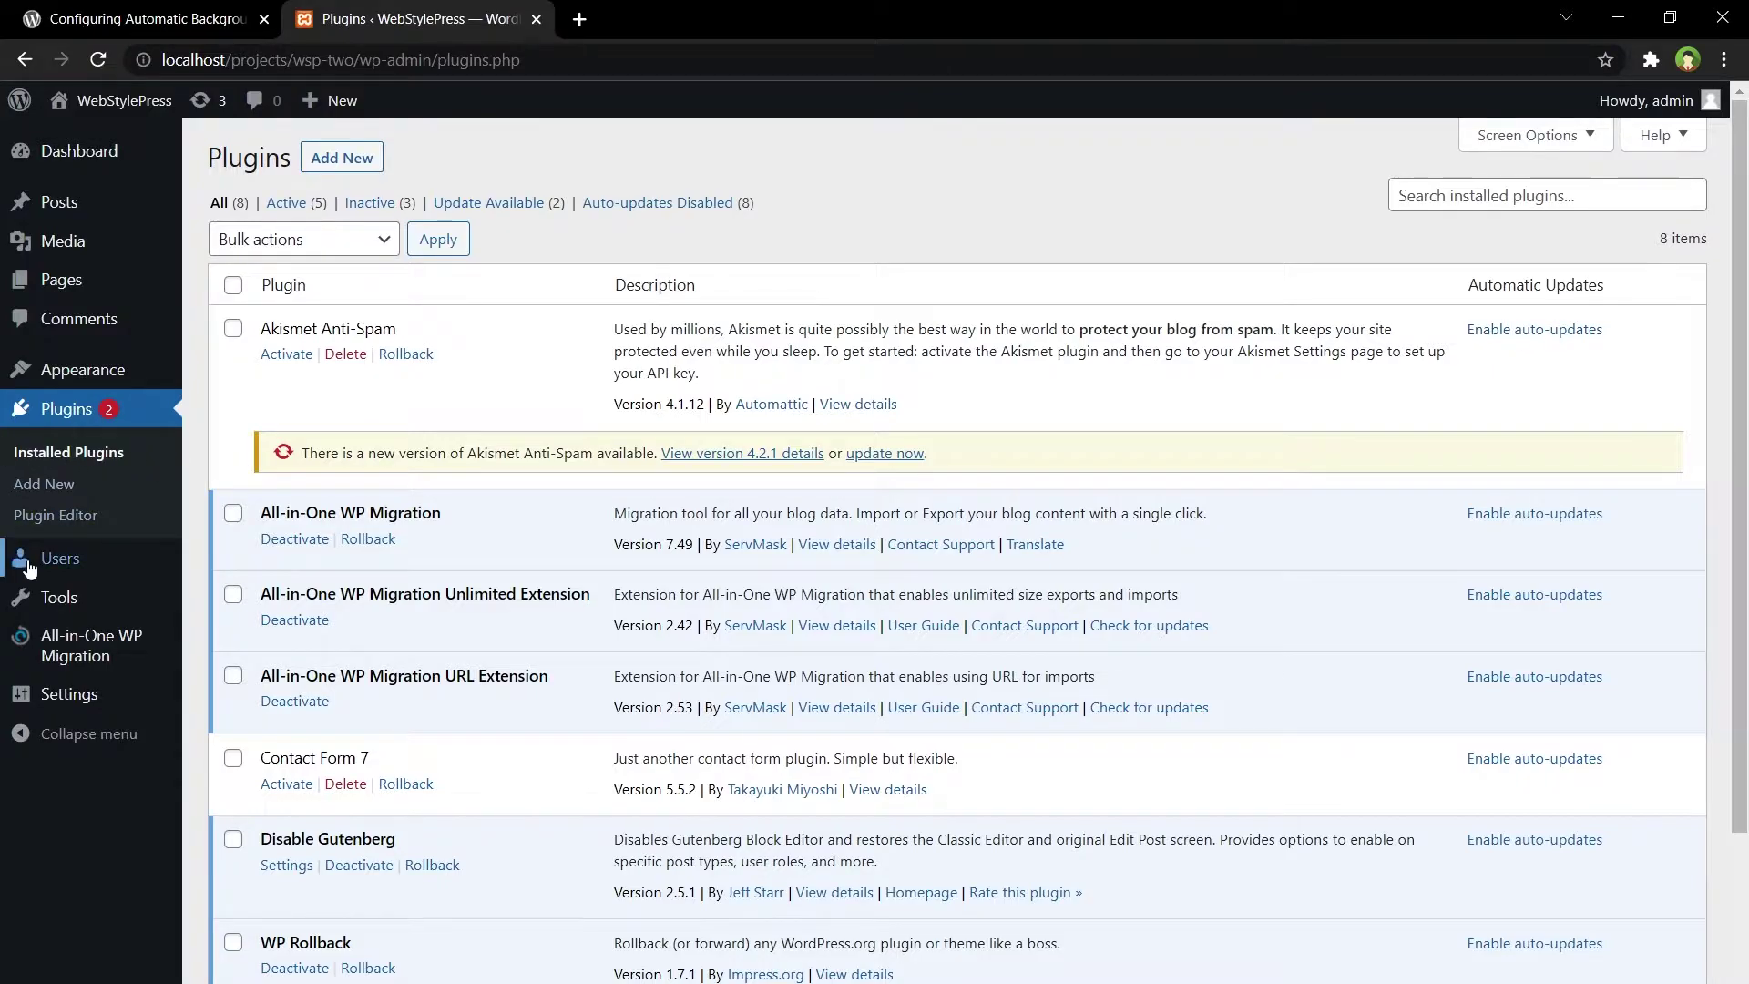
mouse_move(43, 552)
click(239, 374)
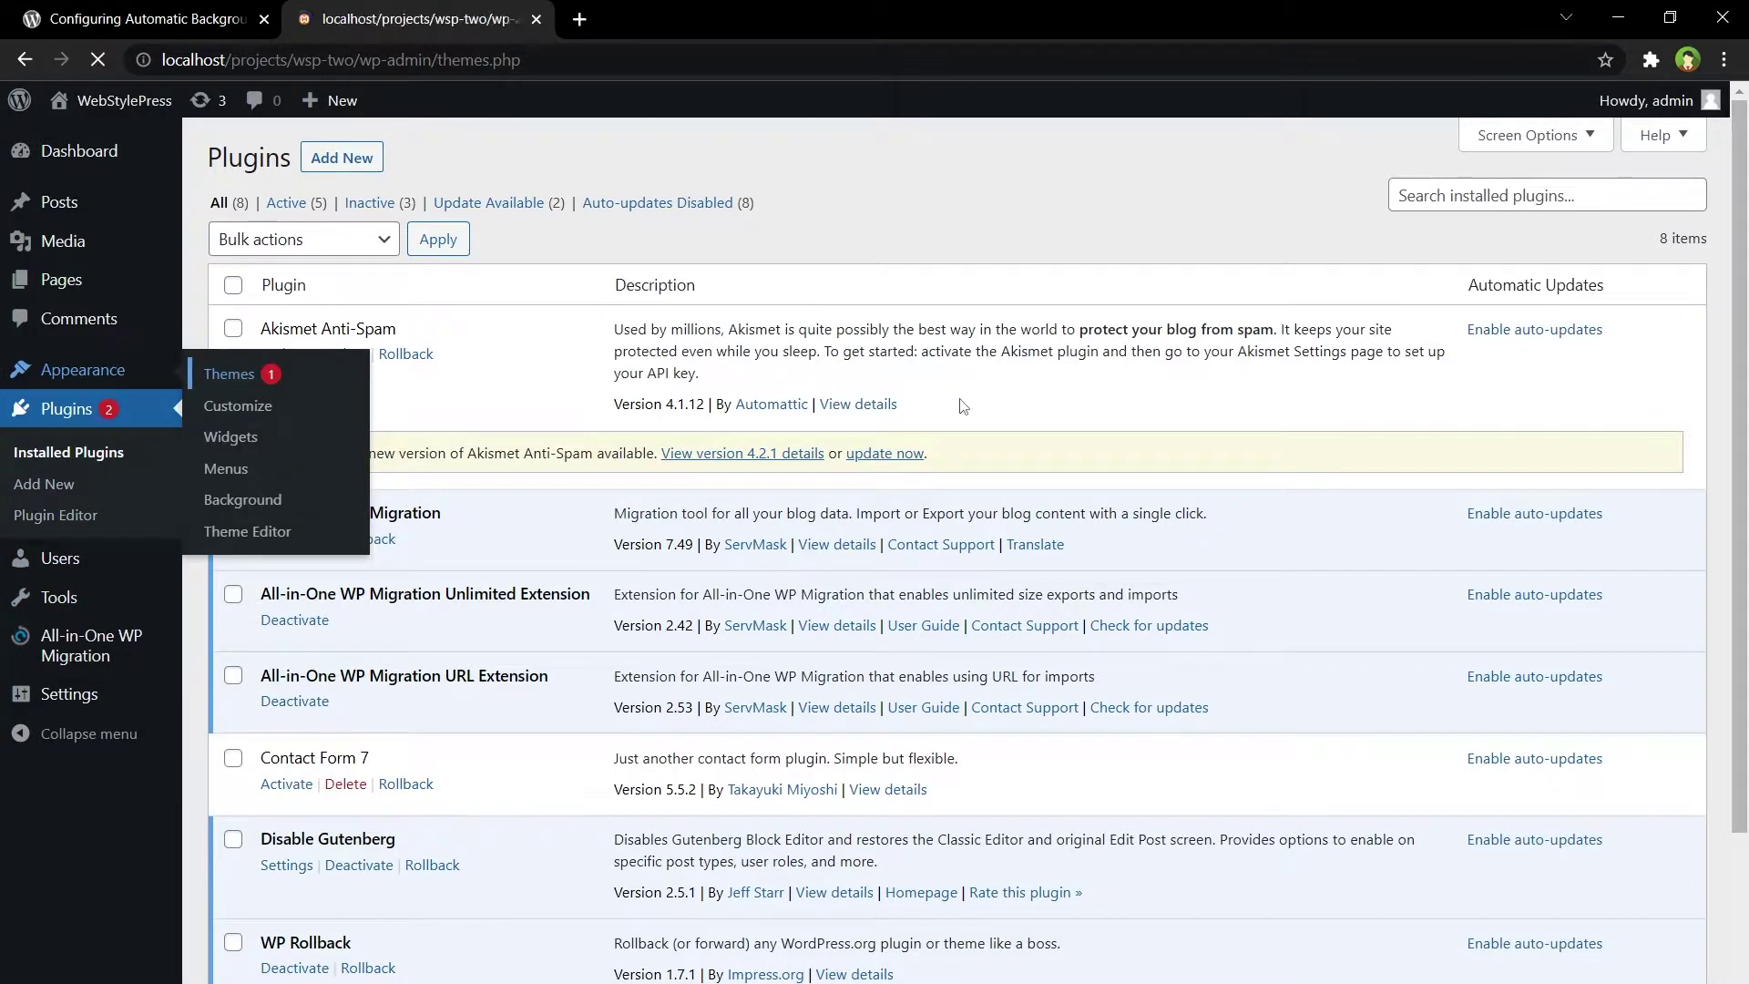
click(1402, 361)
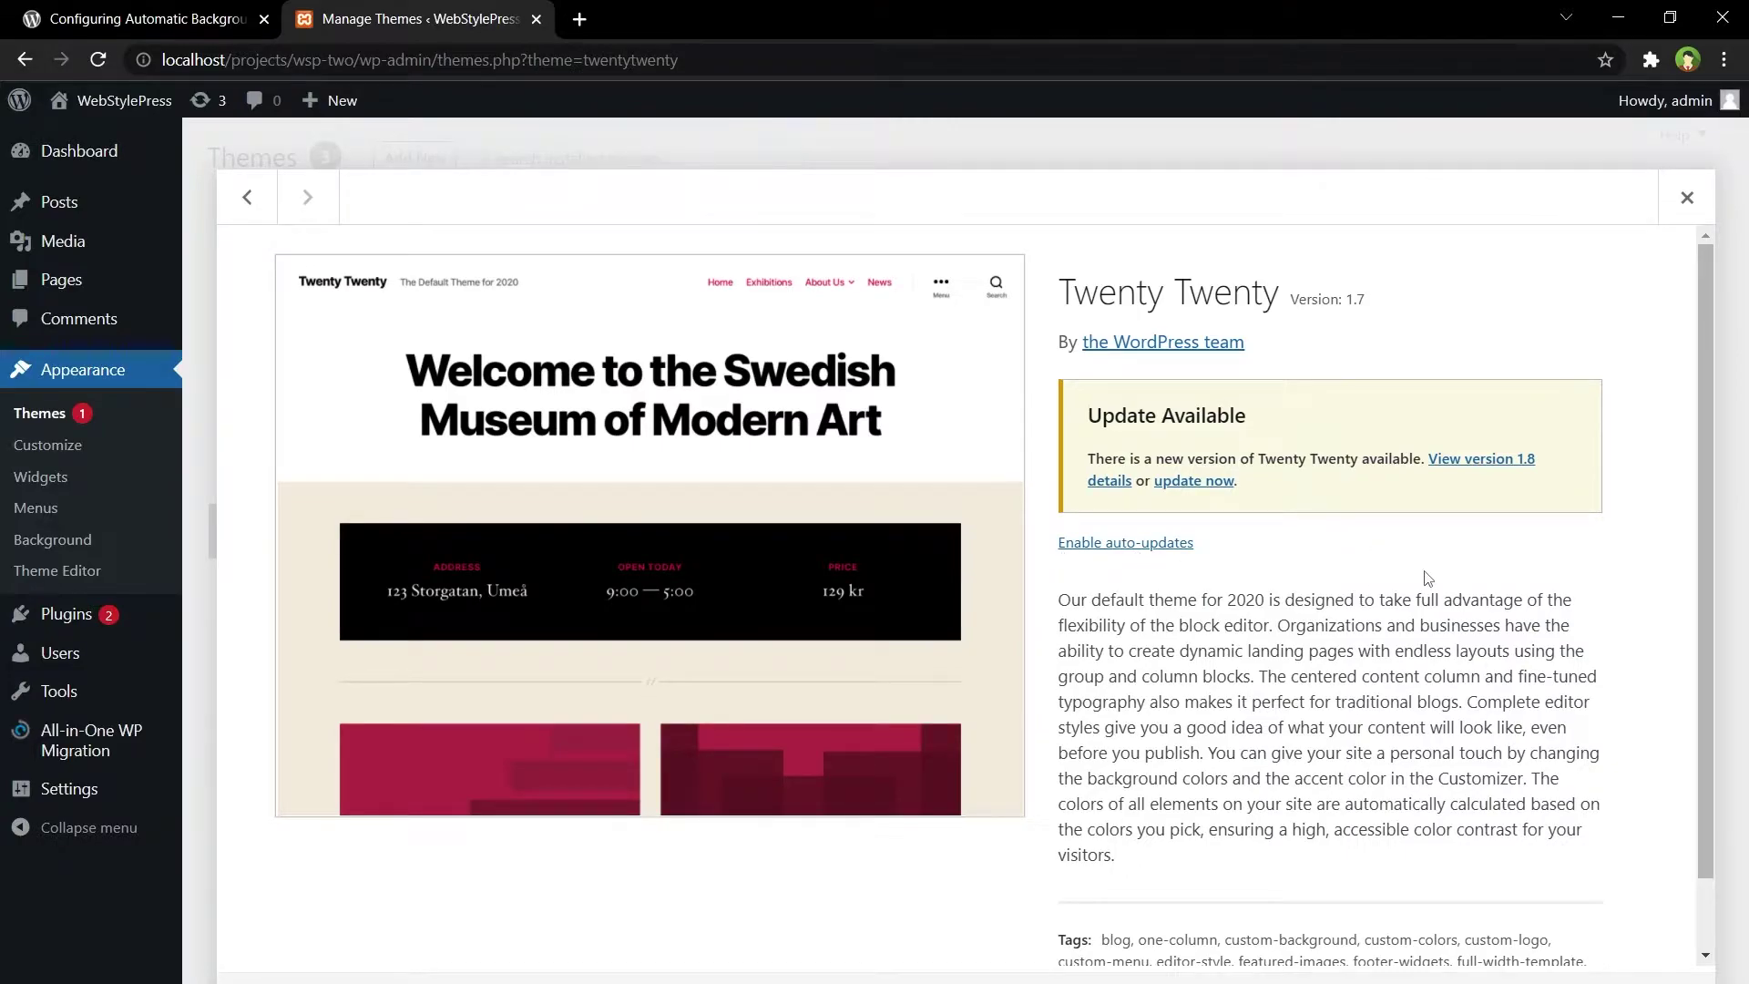
key(Escape)
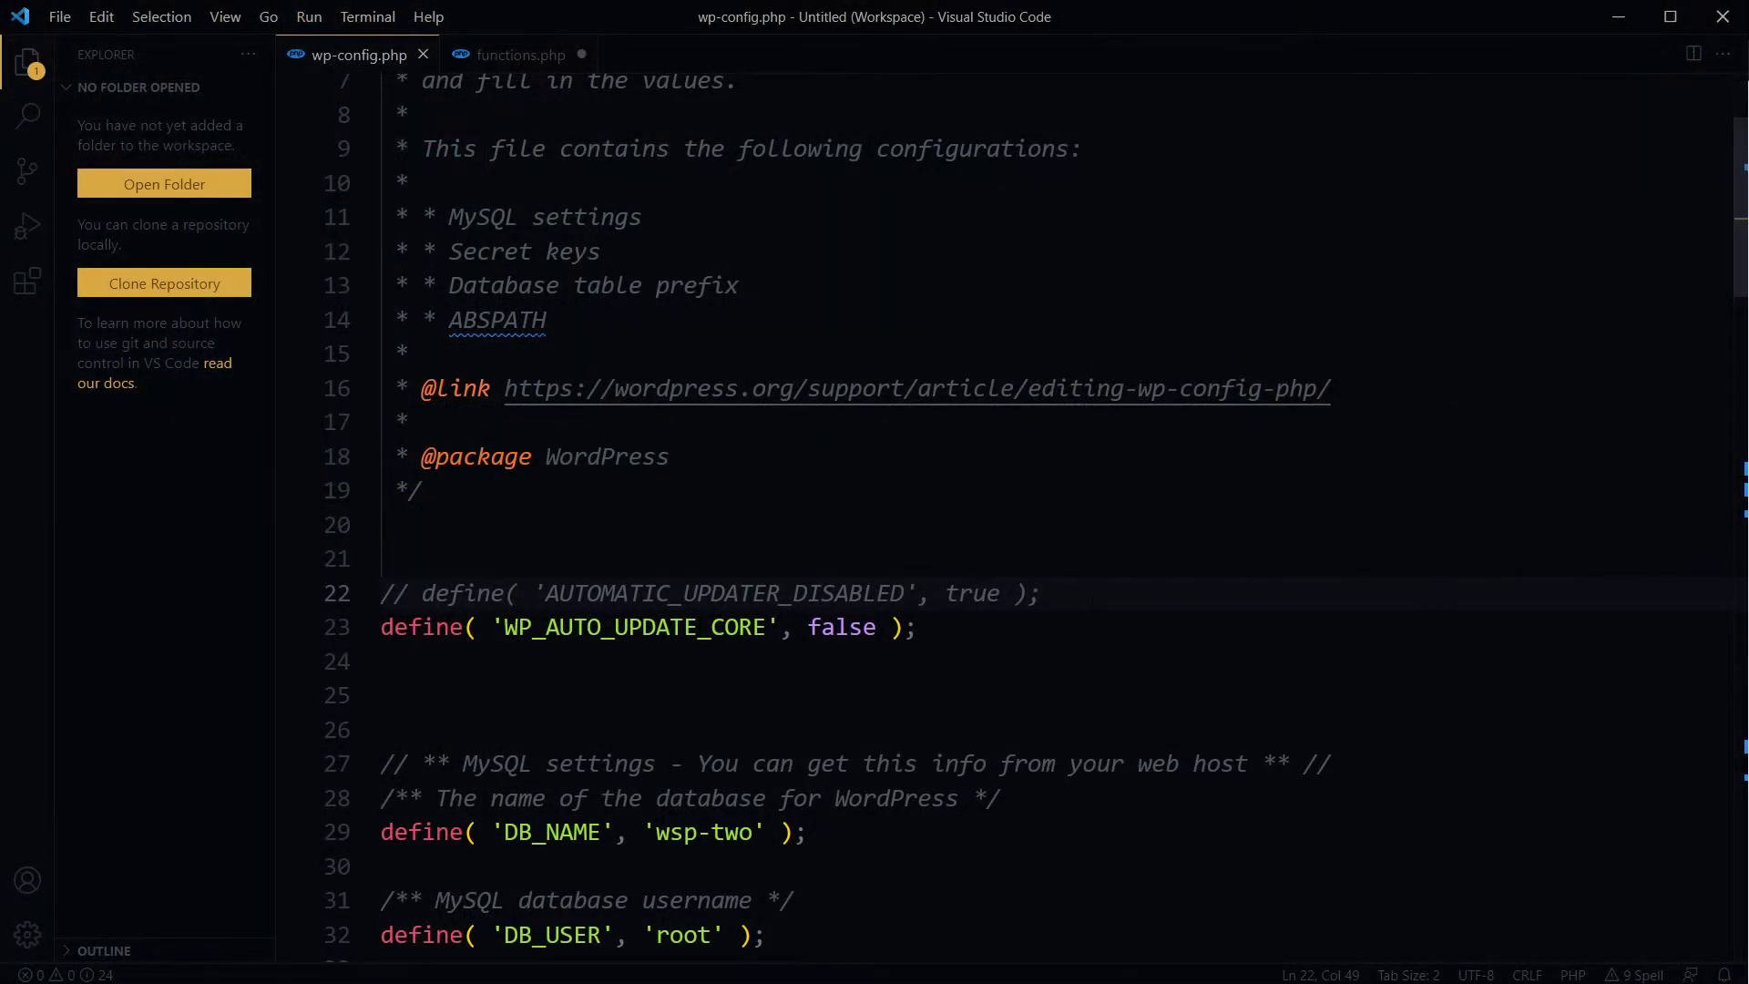
In Visual Studio Code, comment out the WP_AUTO_UPDATE_CORE define on line 23 of wp-config.php
key(shift+Home)
key(shift+Right)
key(shift+Right)
key(shift+Right)
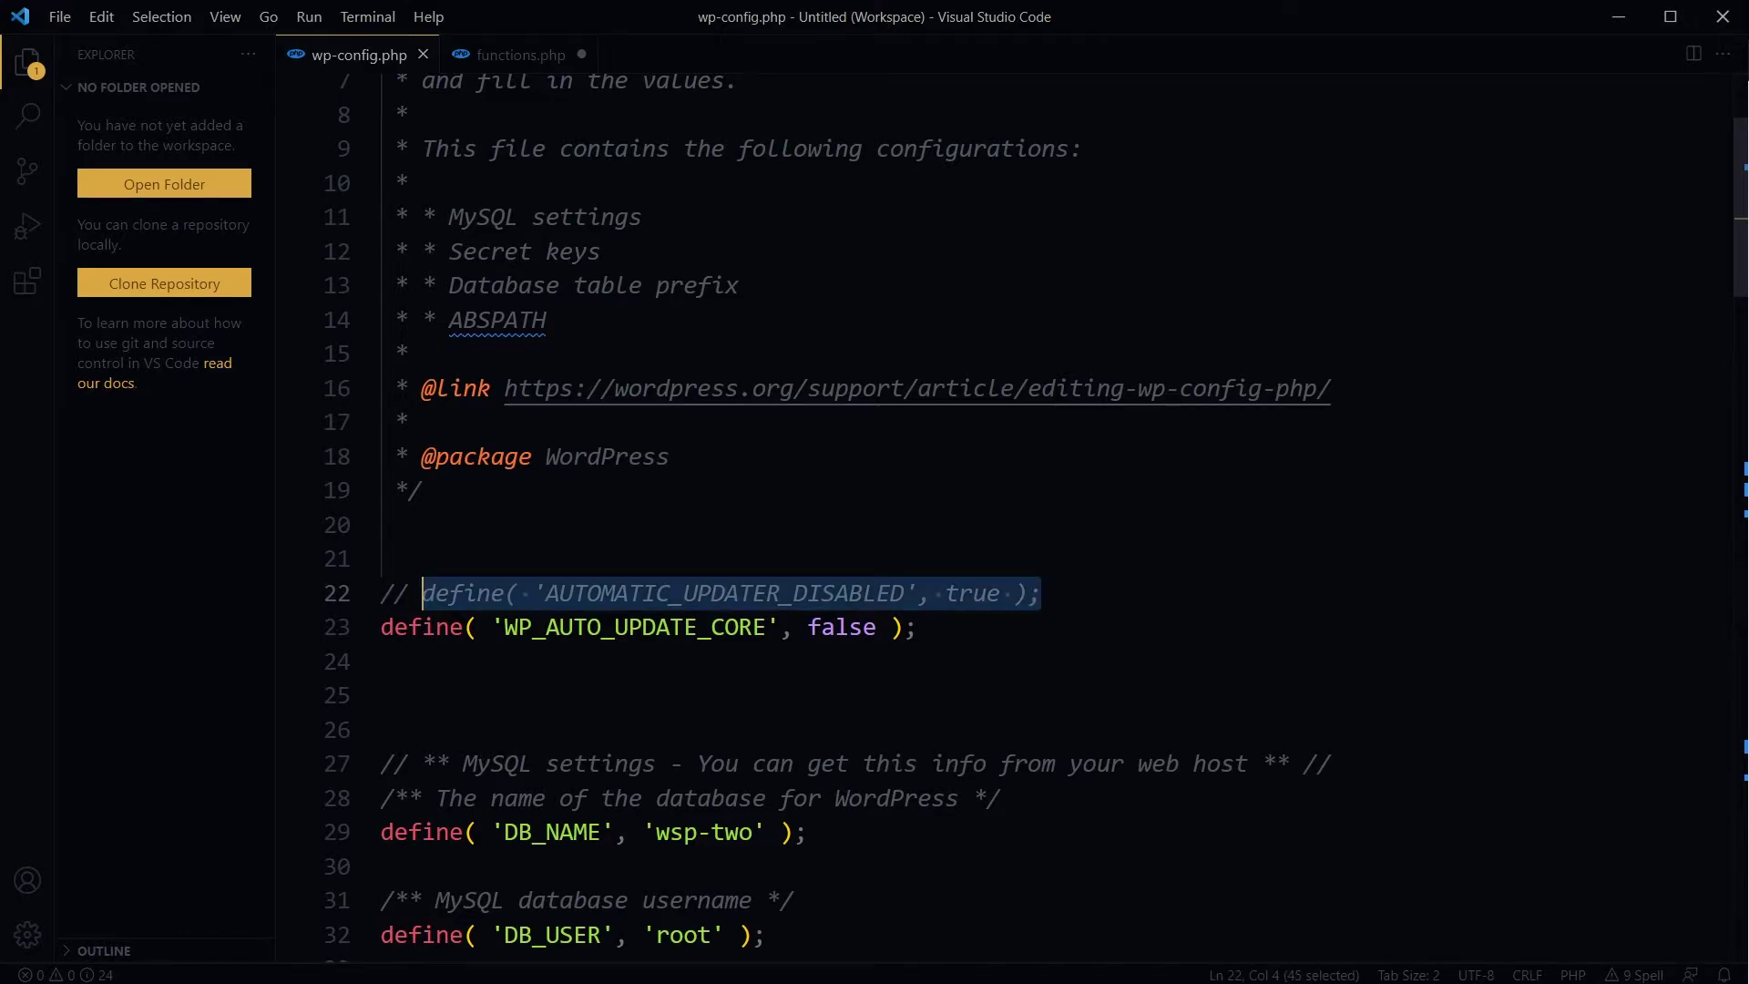
key(Down)
key(Home)
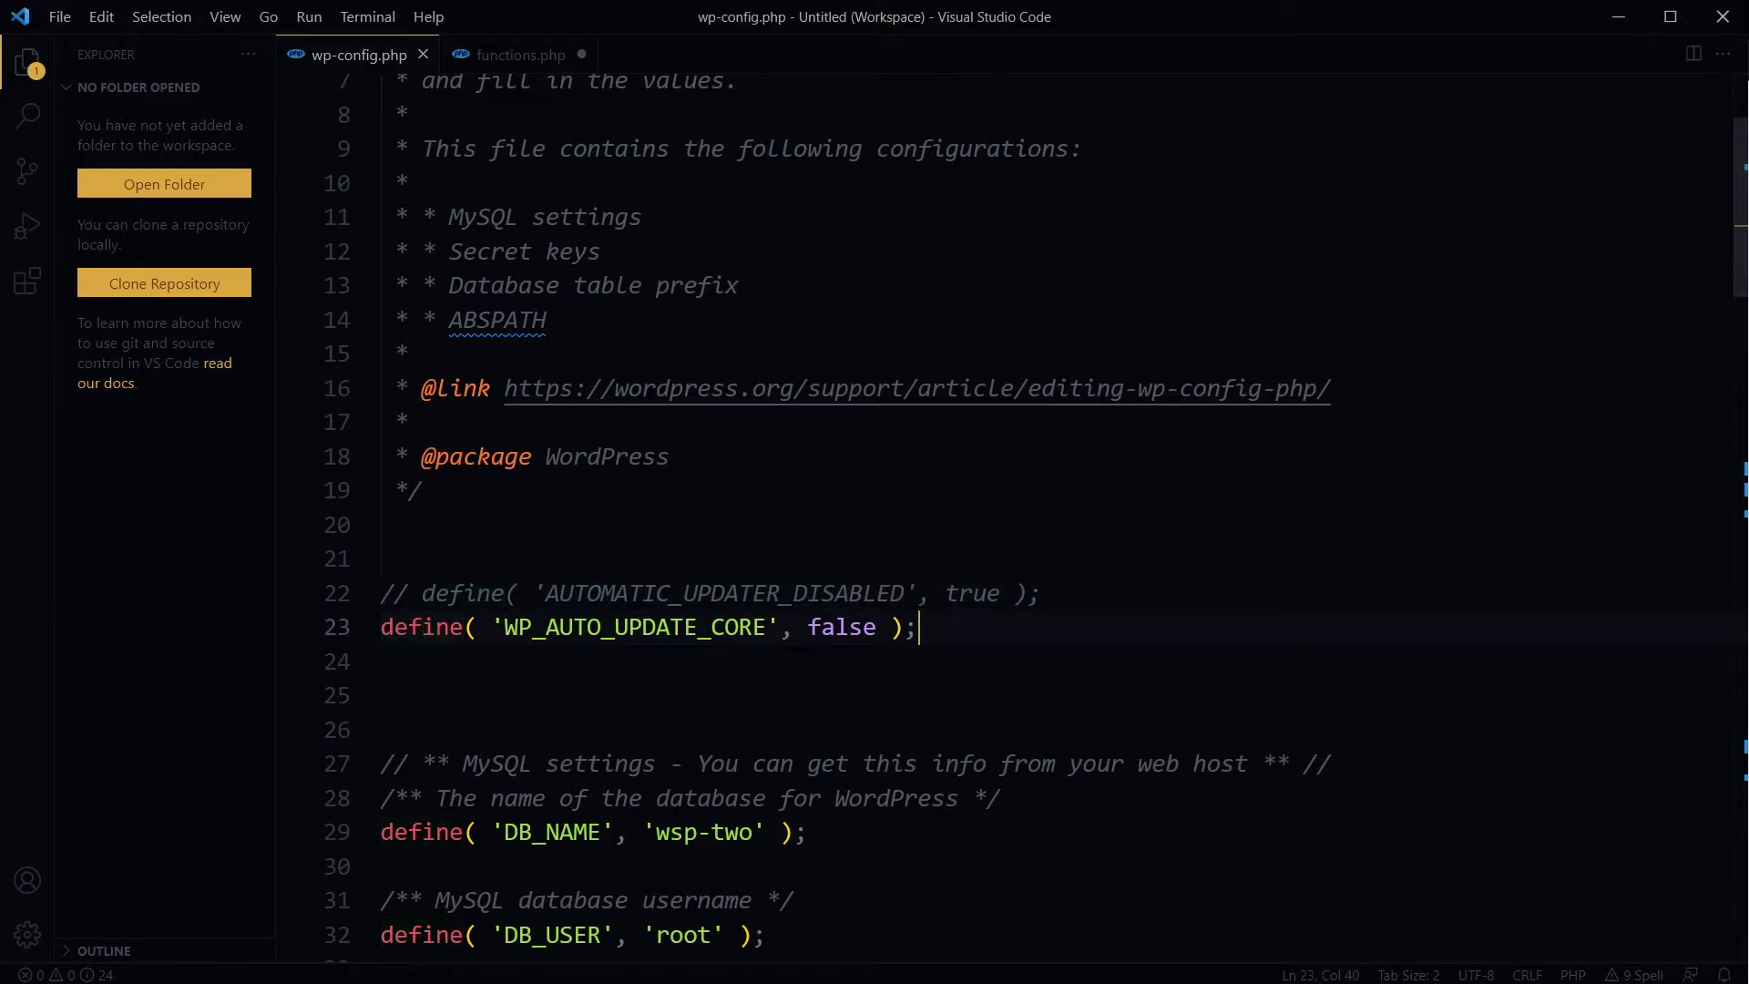
key(shift+End)
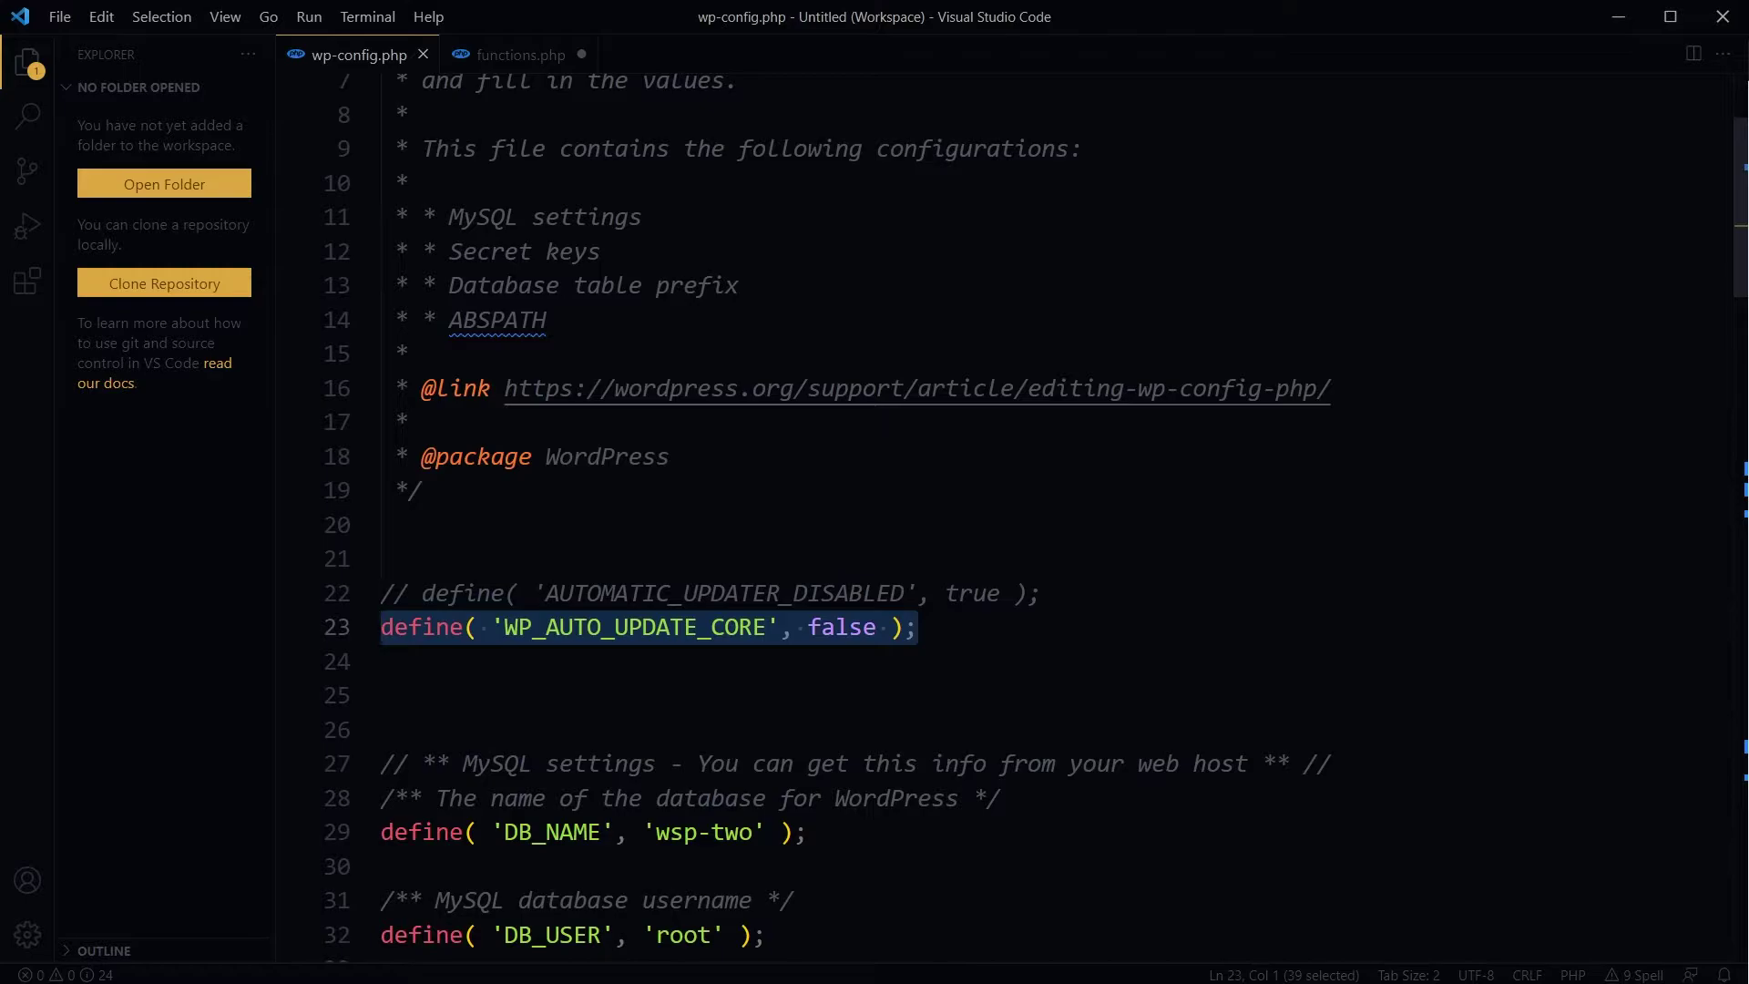
key(Left)
text(//)
key(End)
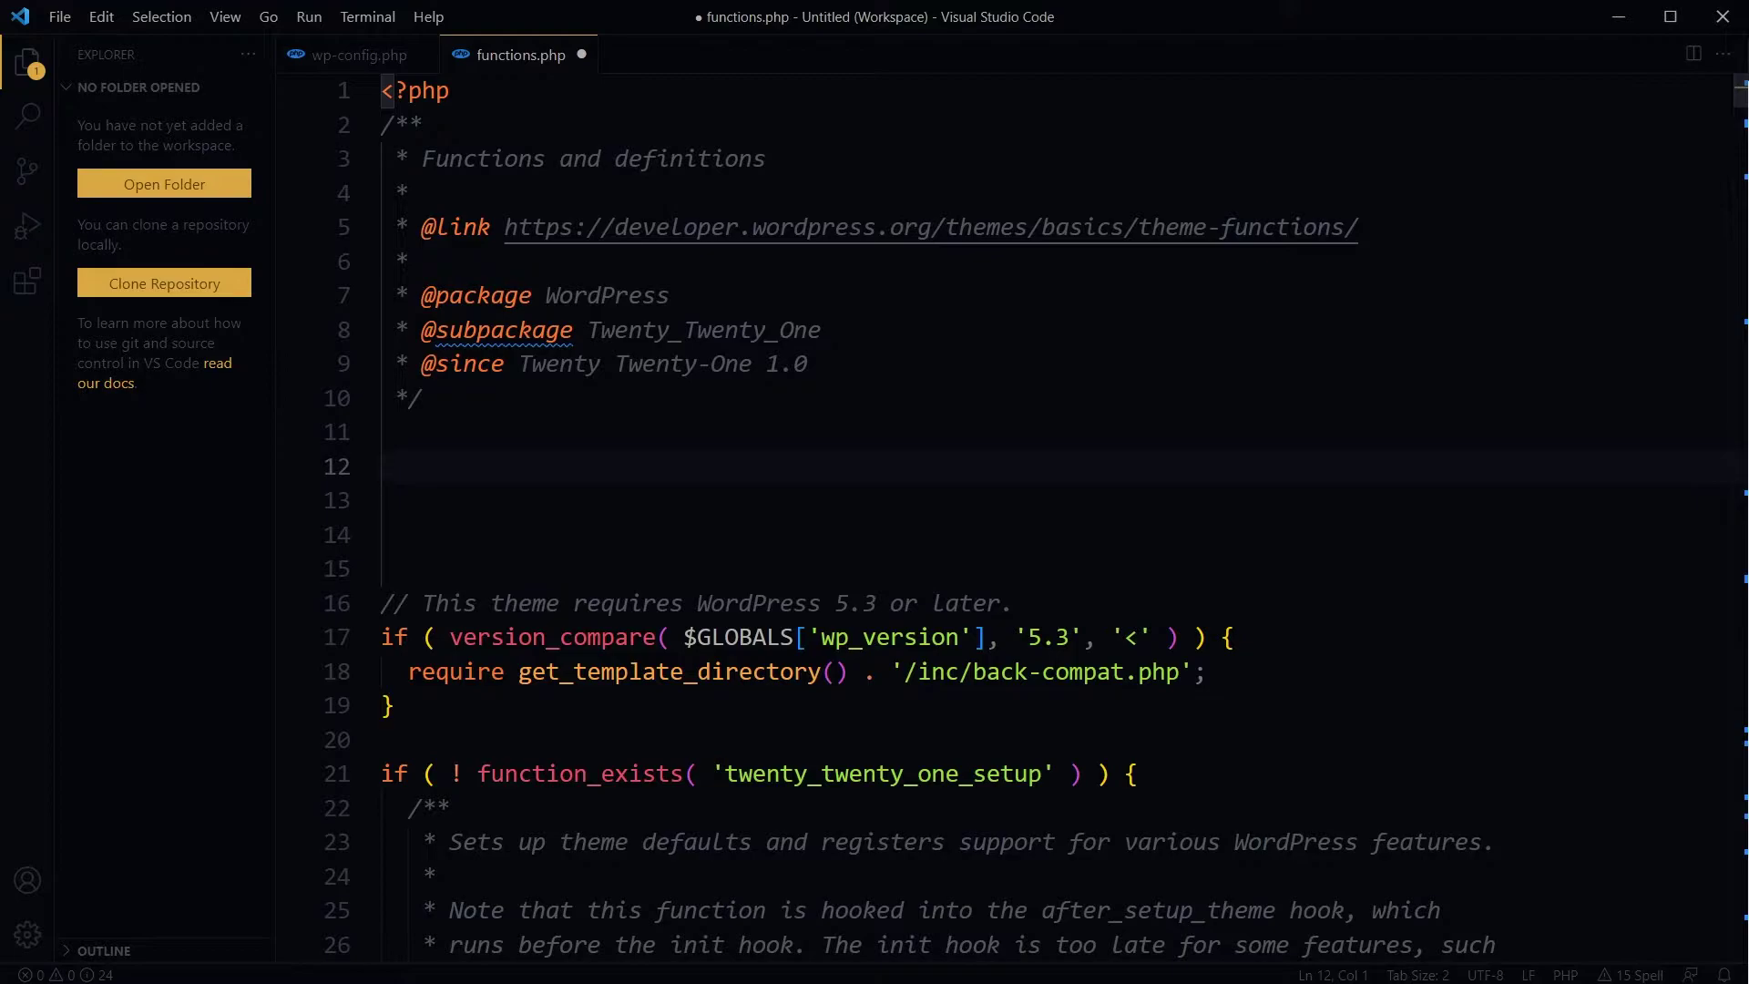
Add add_filter( 'automatic_updater_disabled', '__return_true' ); on line 12 of functions.php and save the file
text(add_filter( 'automatic_updater_disabled', '__return_true' );)
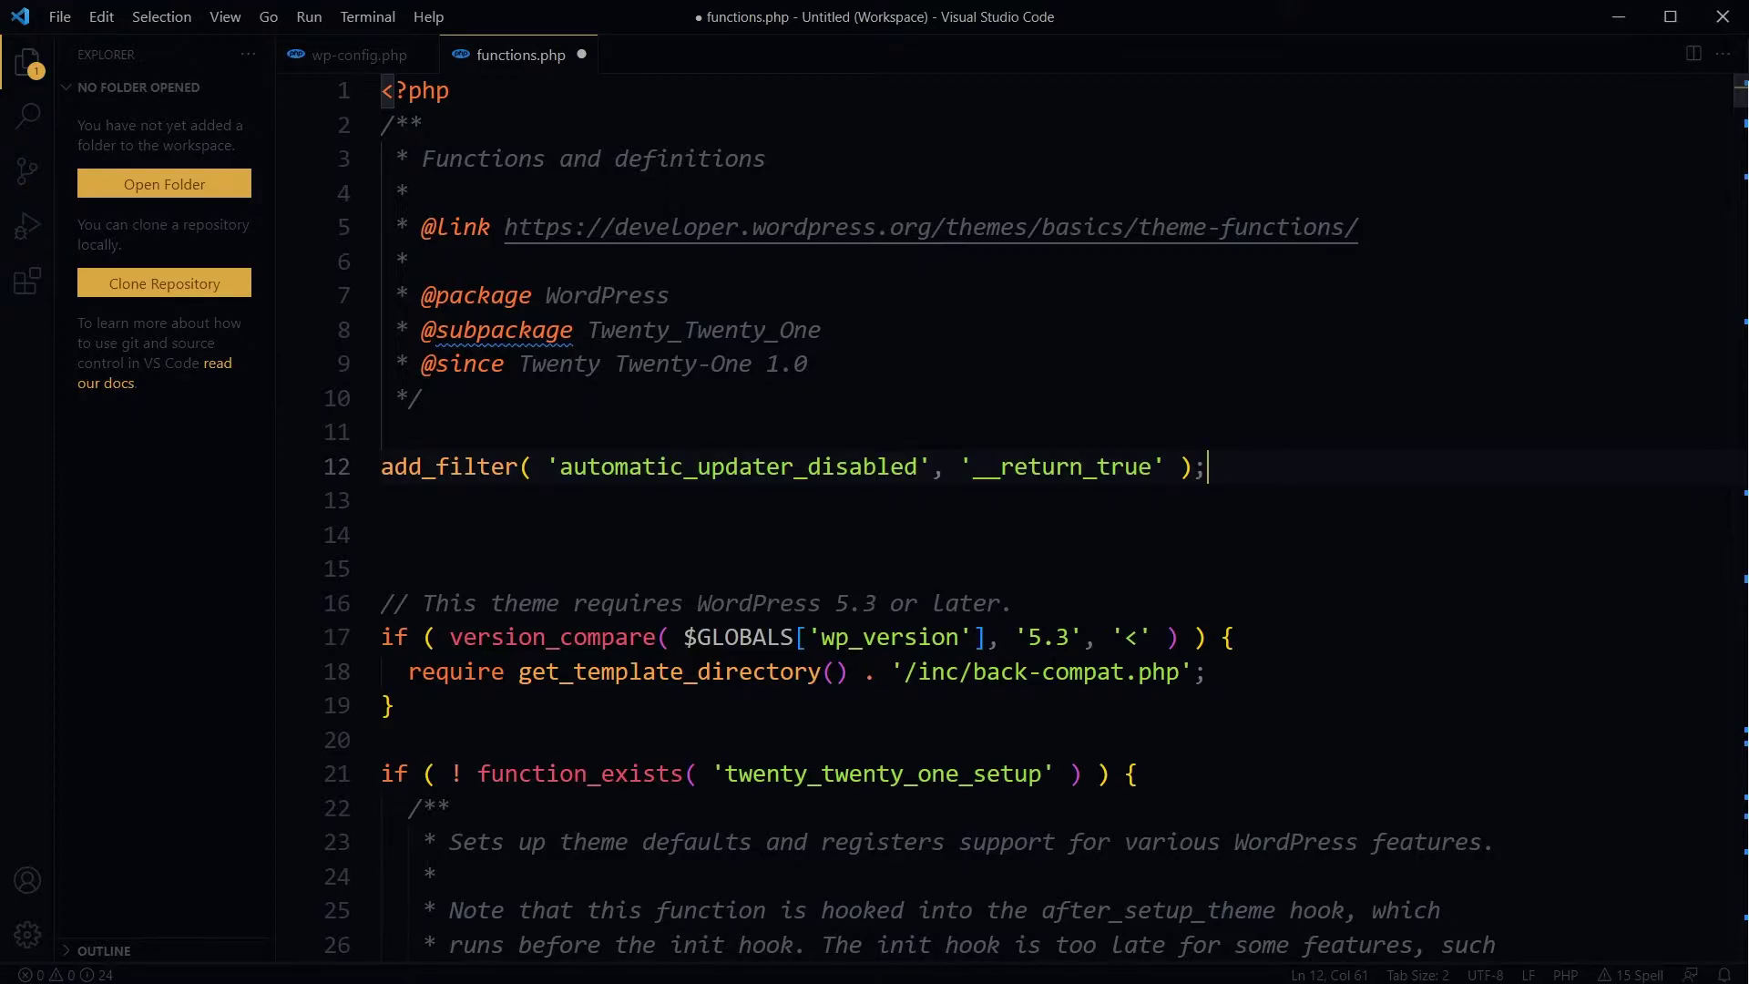
click(780, 468)
double_click(780, 468)
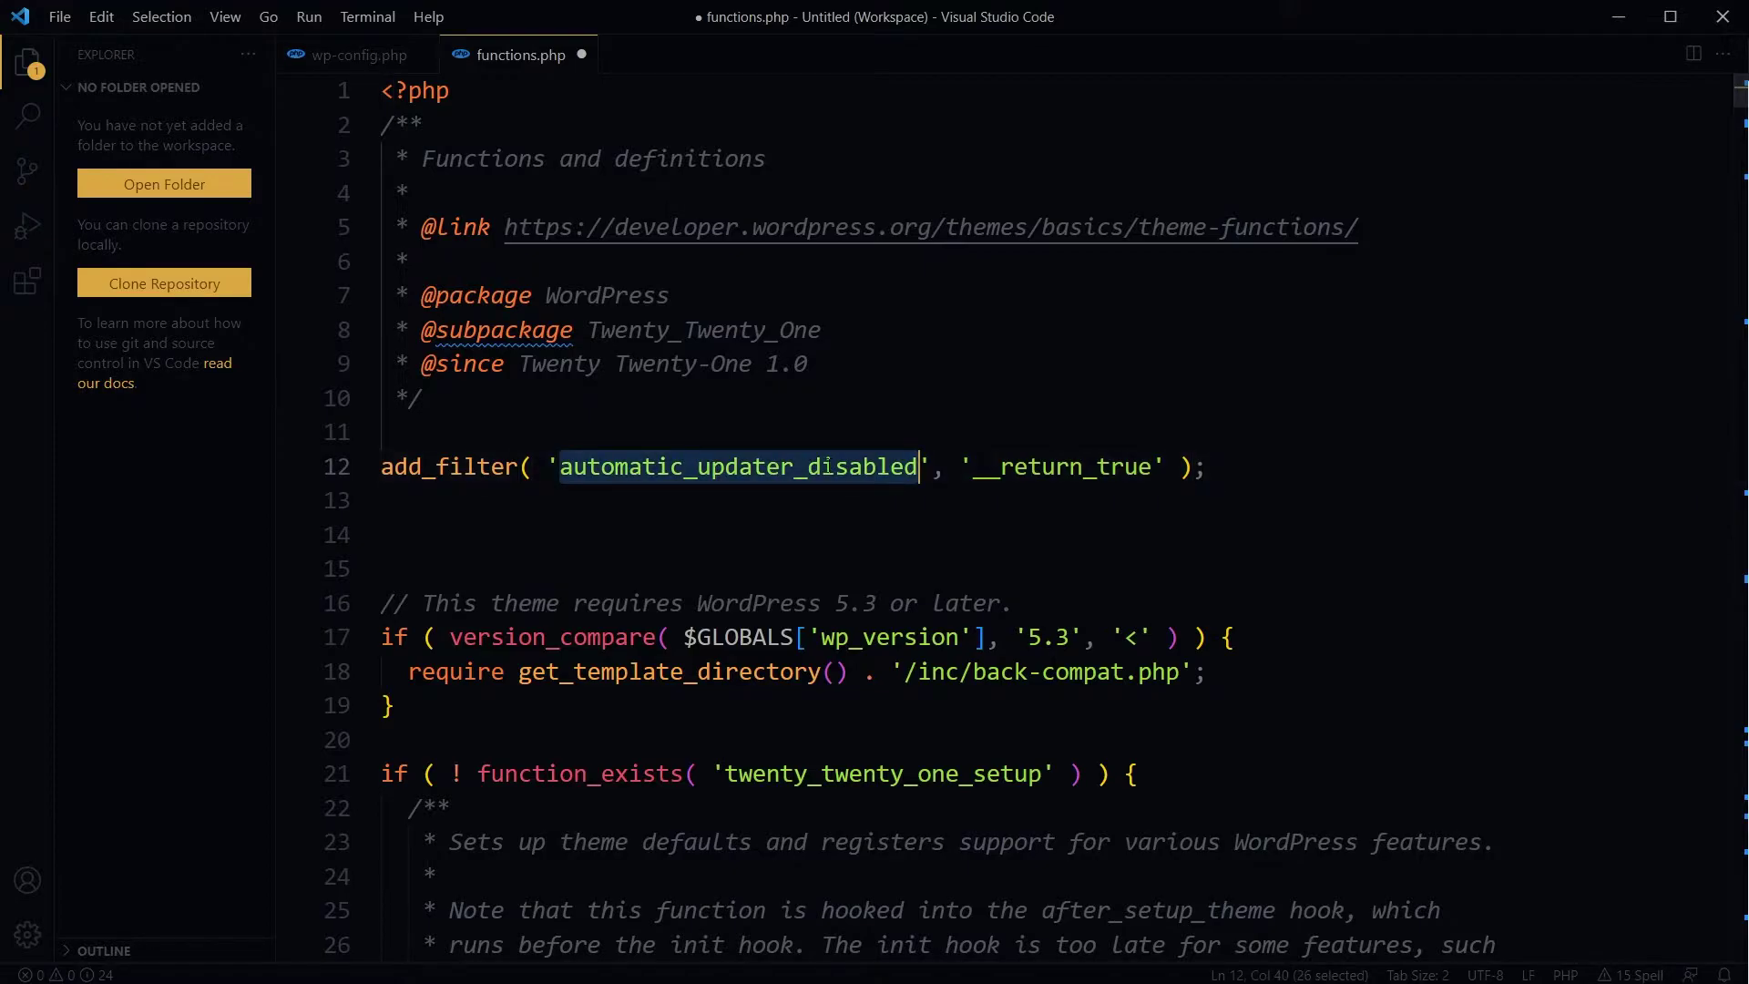
key(ctrl+s)
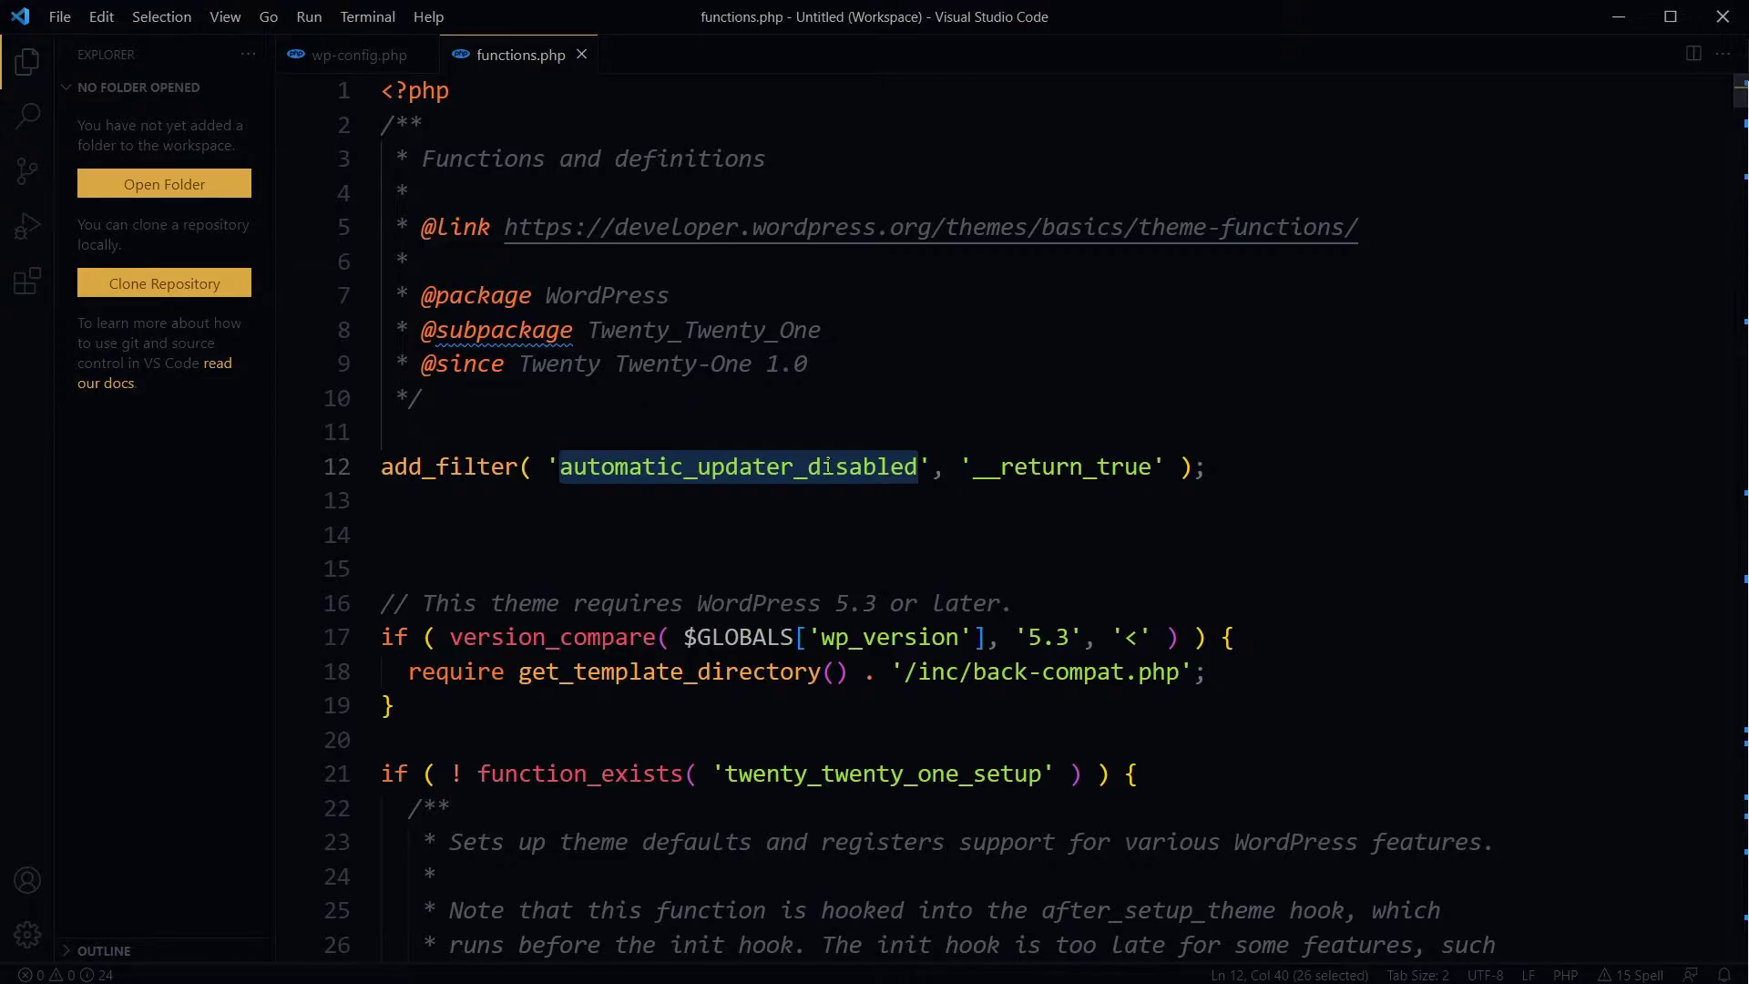
Review the two commented-out update defines in wp-config.php, then return to the filter in functions.php
click(346, 57)
key(Down)
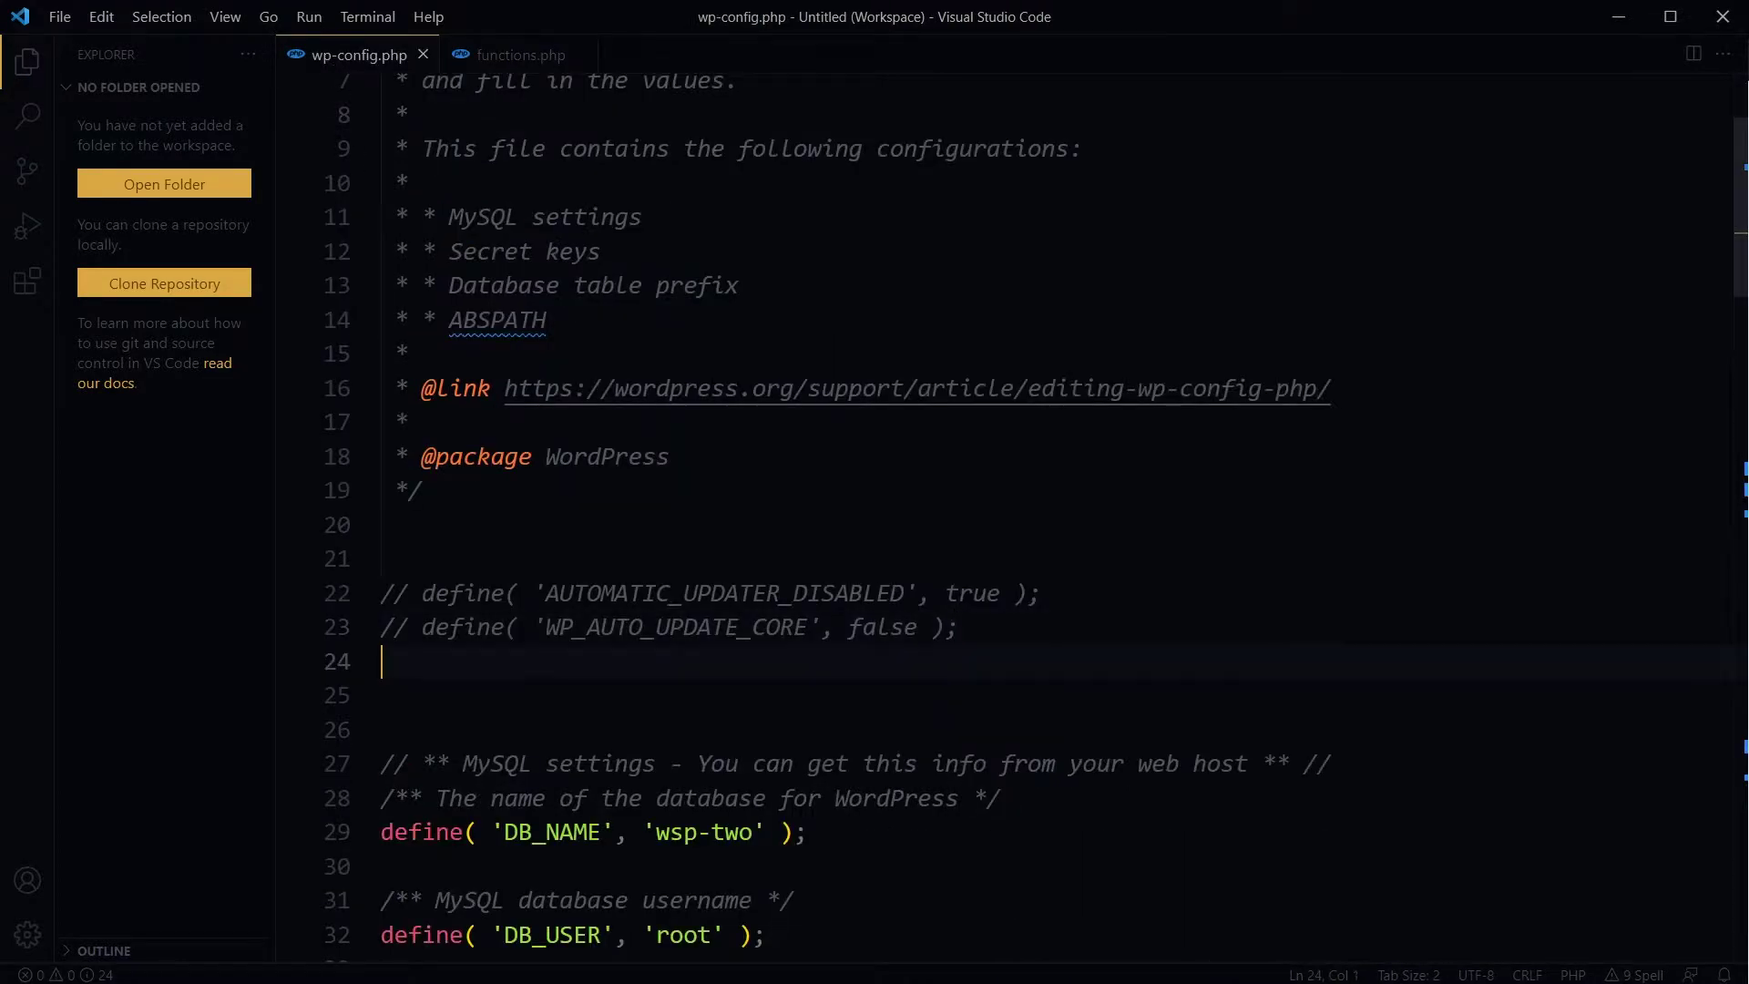
drag(961, 629, 366, 605)
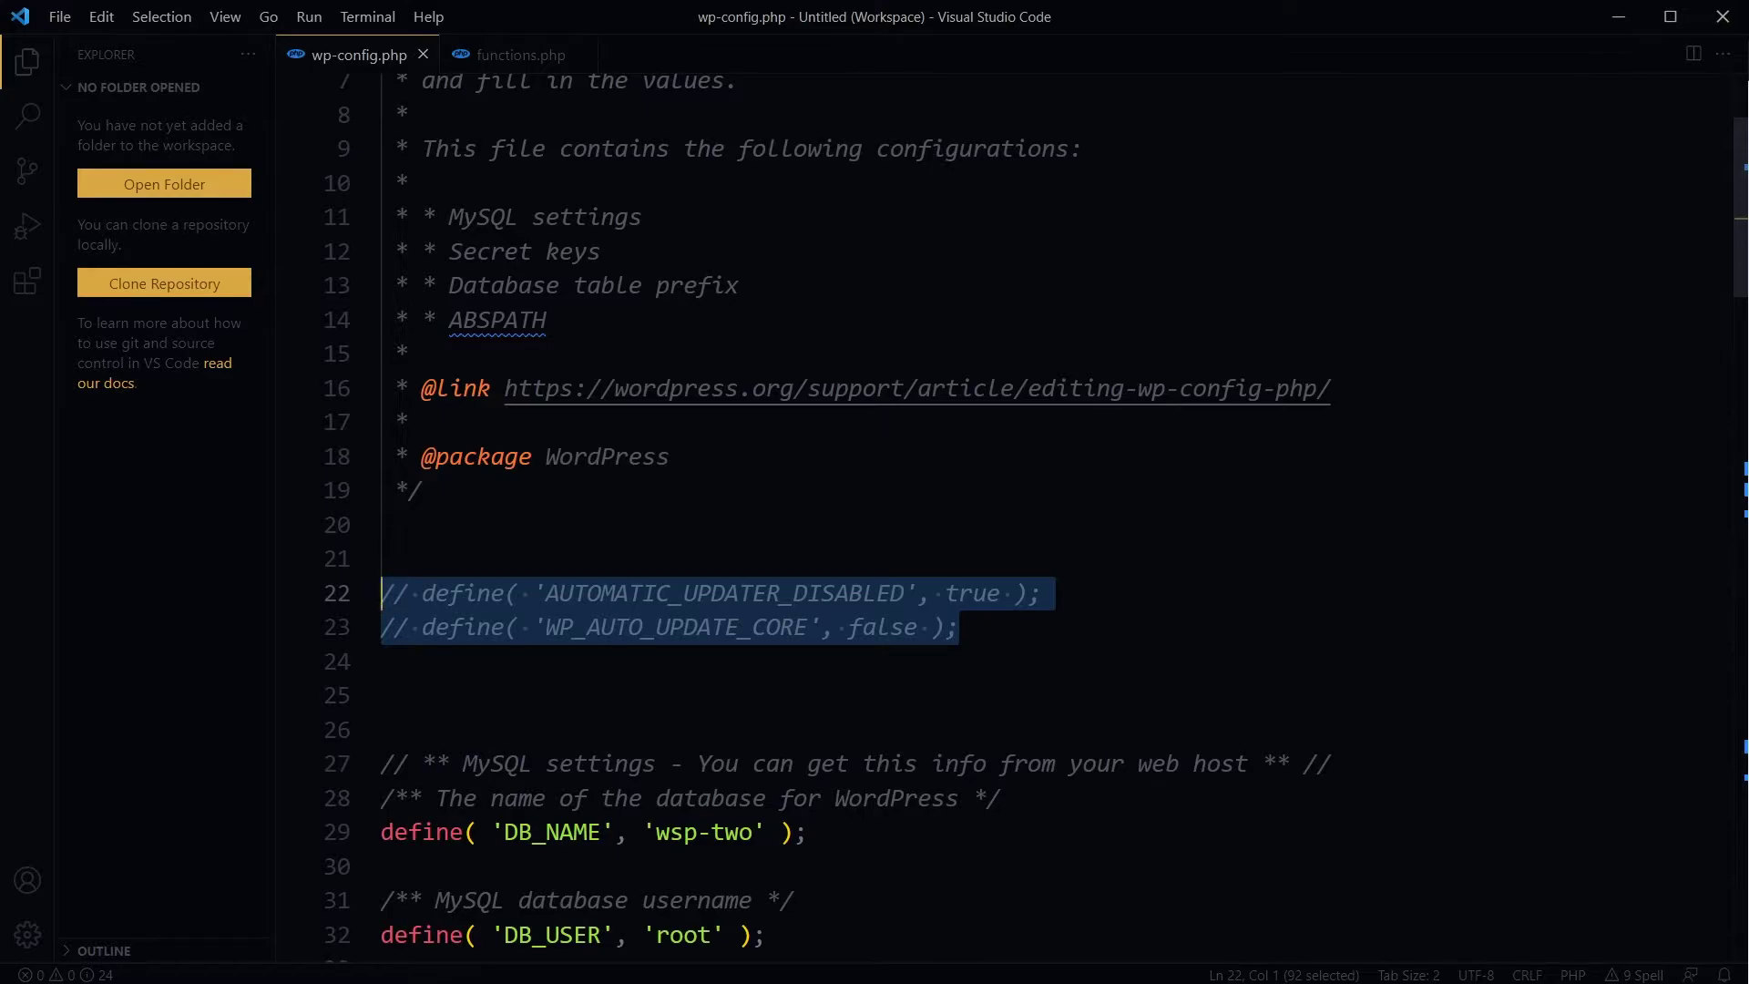
click(497, 62)
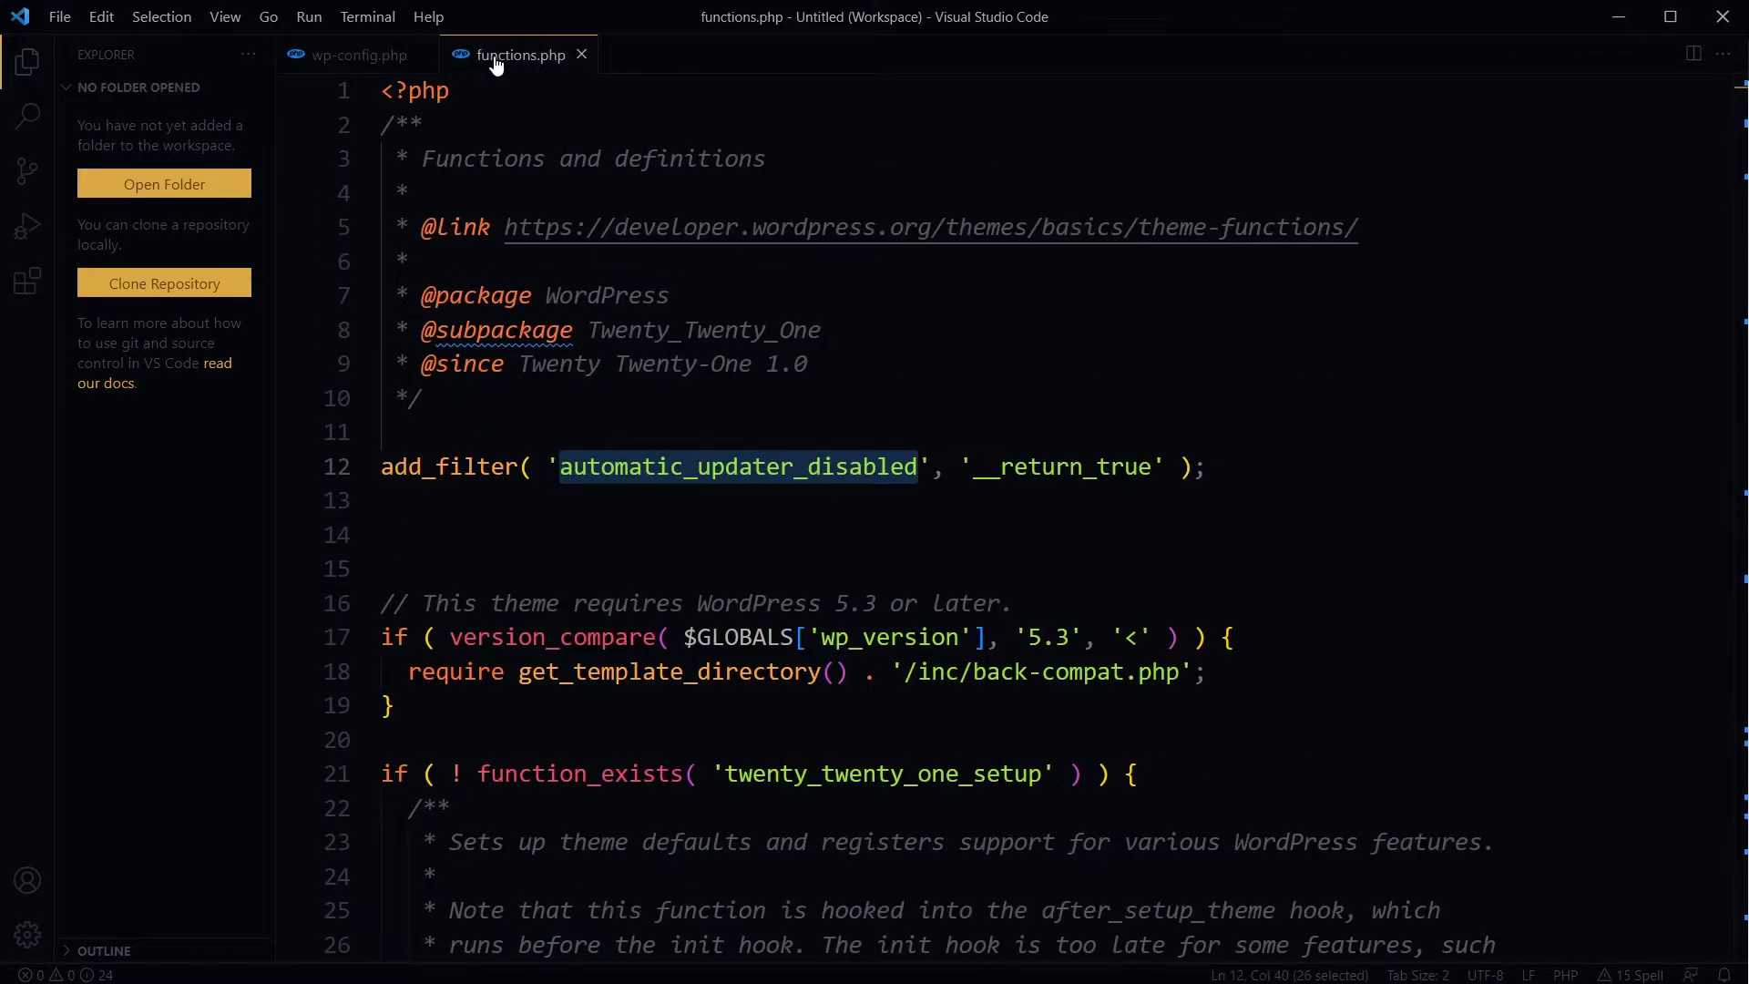
key(Down)
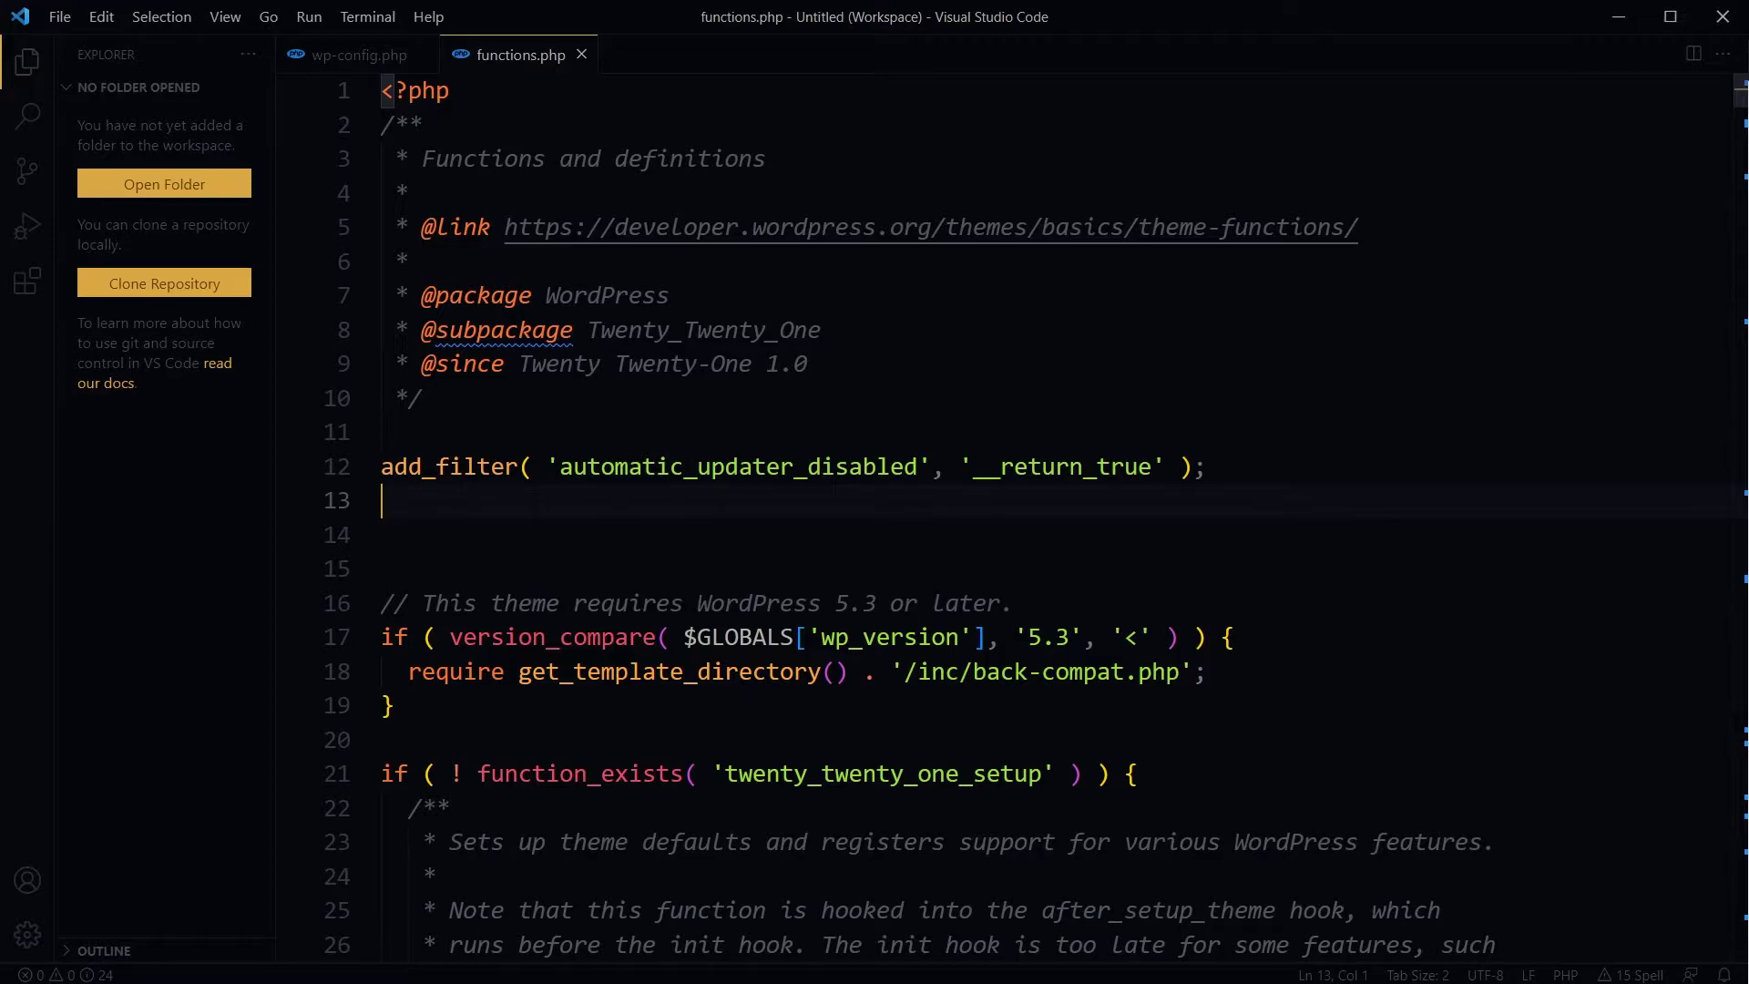
Switch to the browser and recheck the Twenty Twenty theme's details and the installed plugins list for auto-update options
key(alt+Tab)
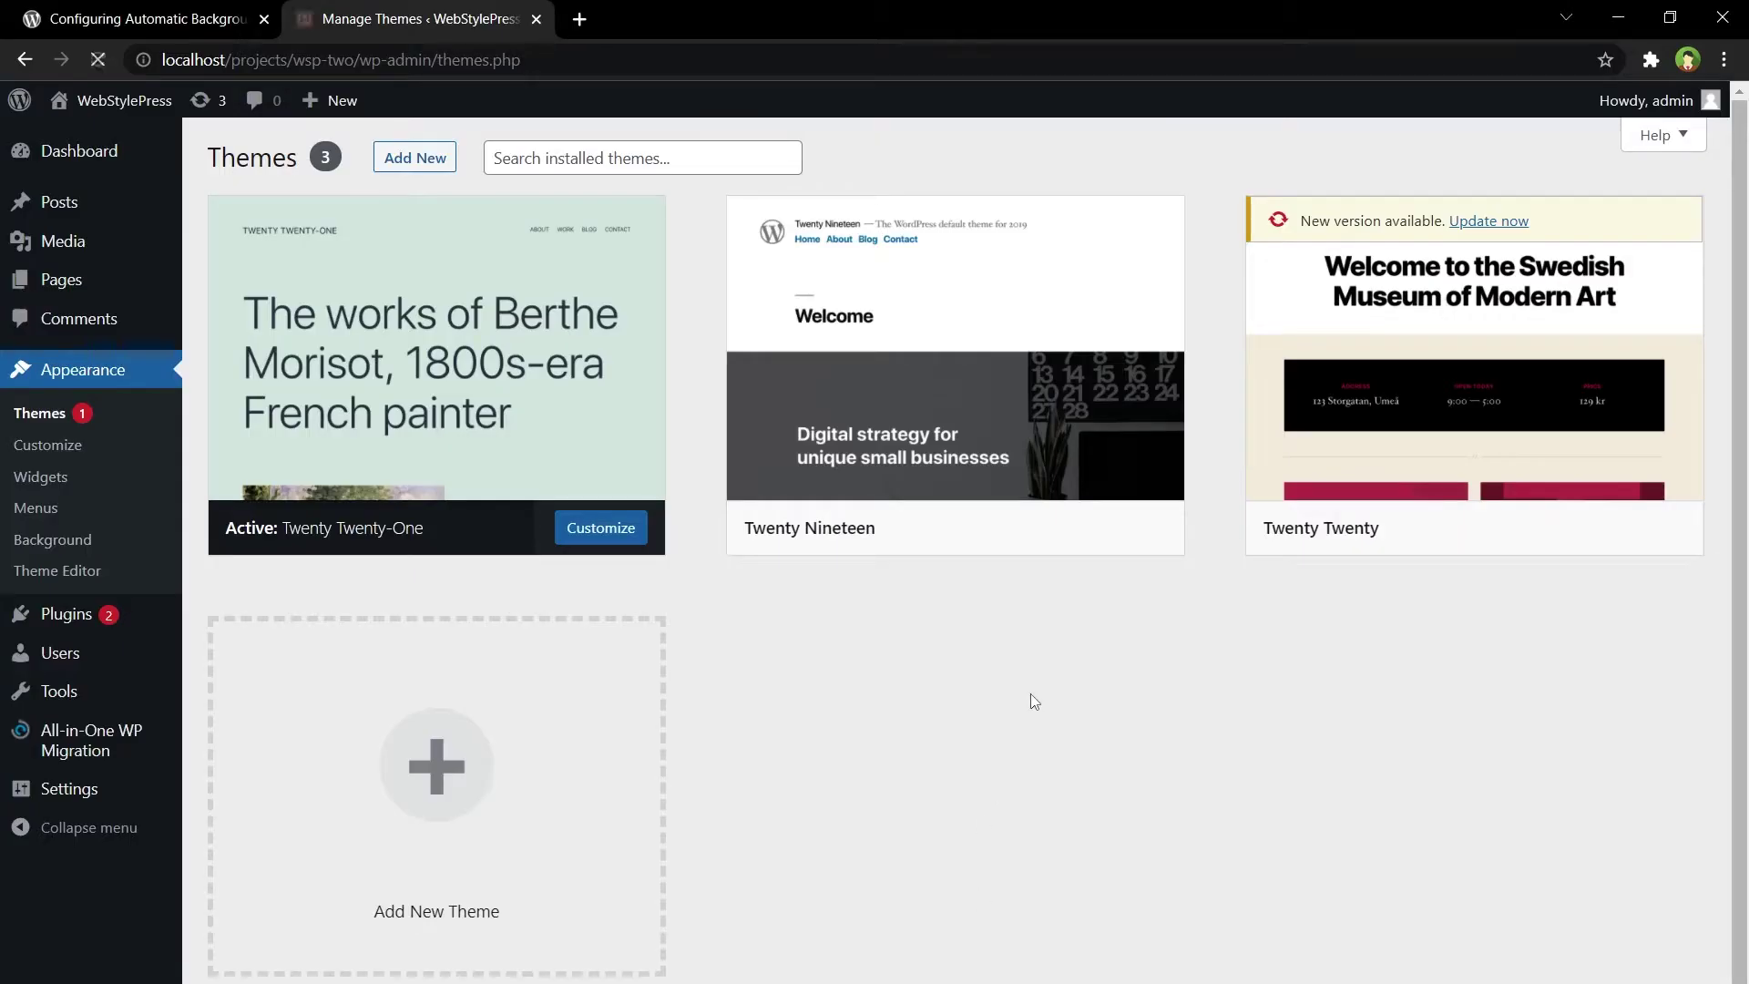
click(1433, 363)
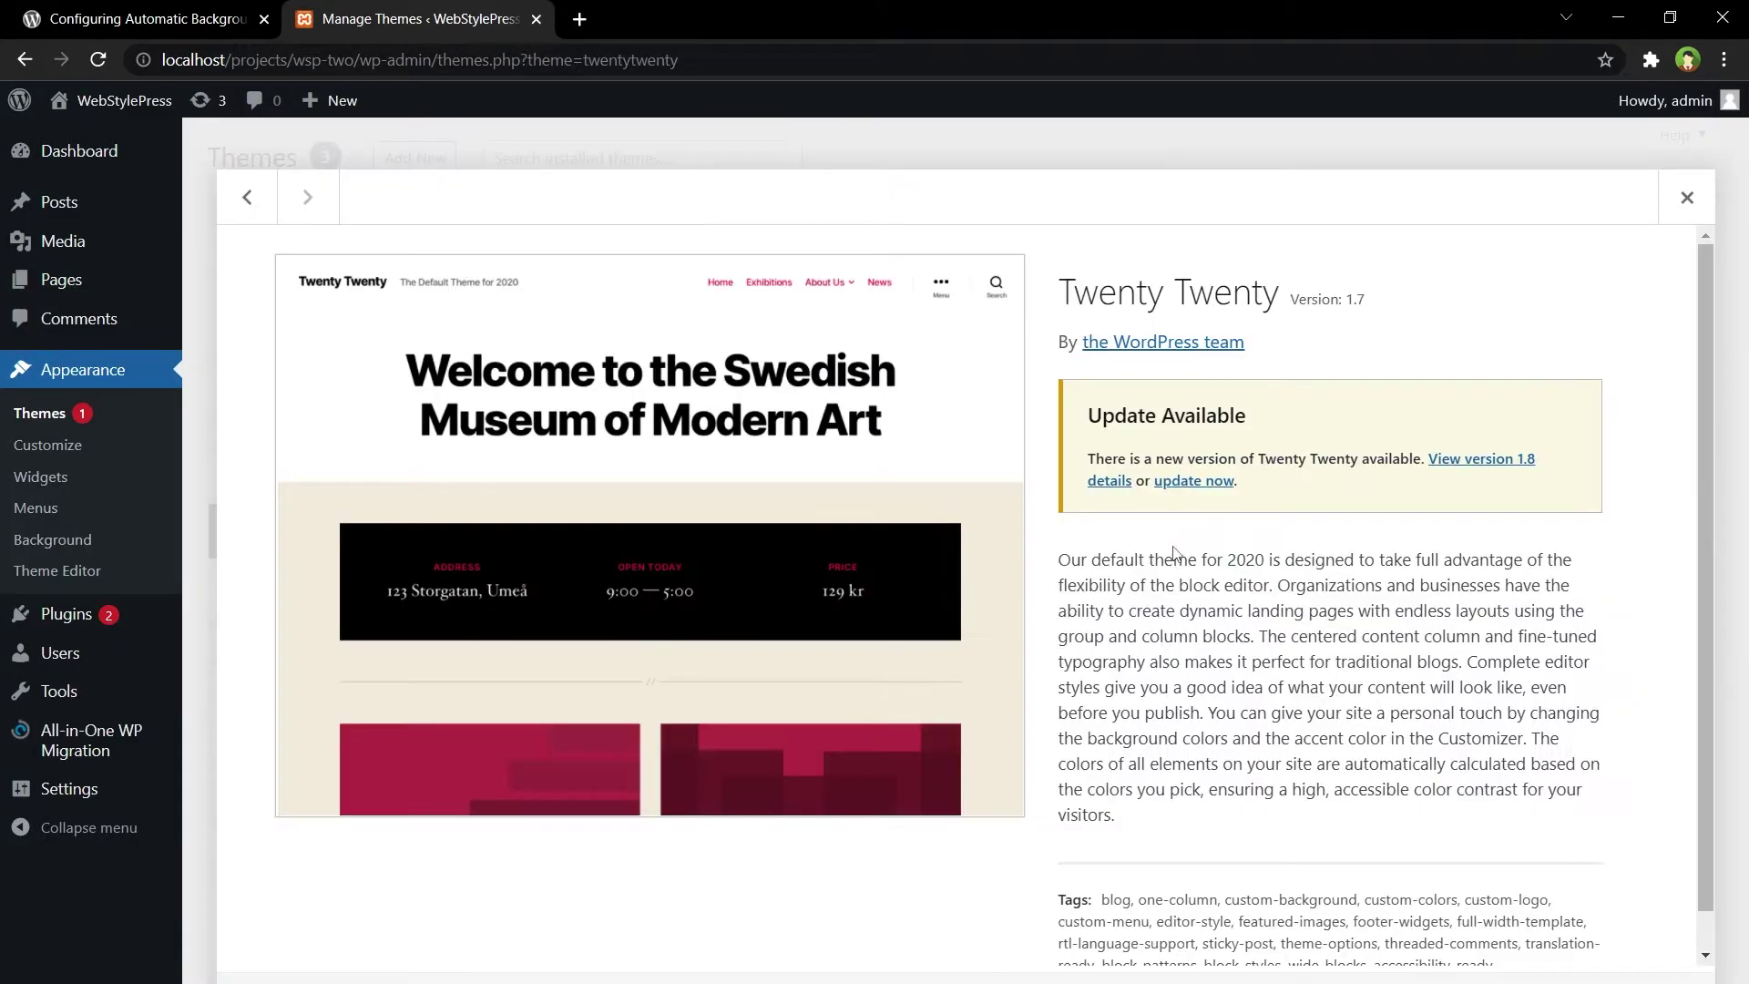
key(Escape)
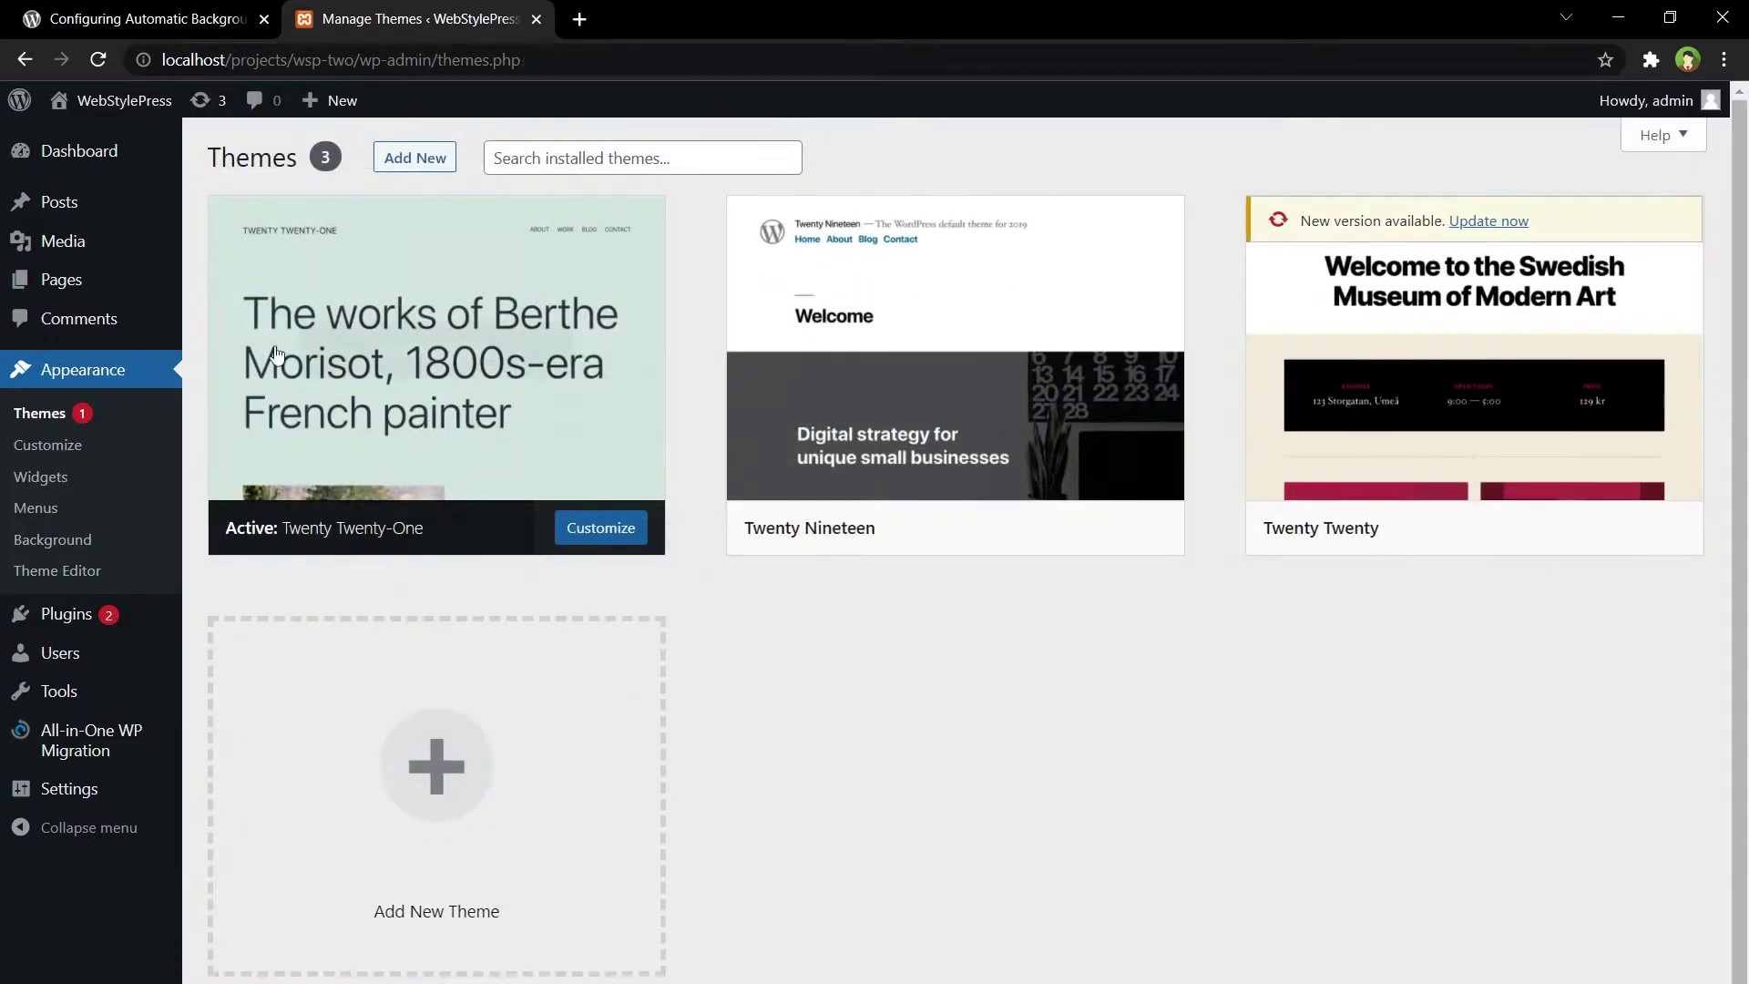
mouse_move(73, 631)
click(207, 618)
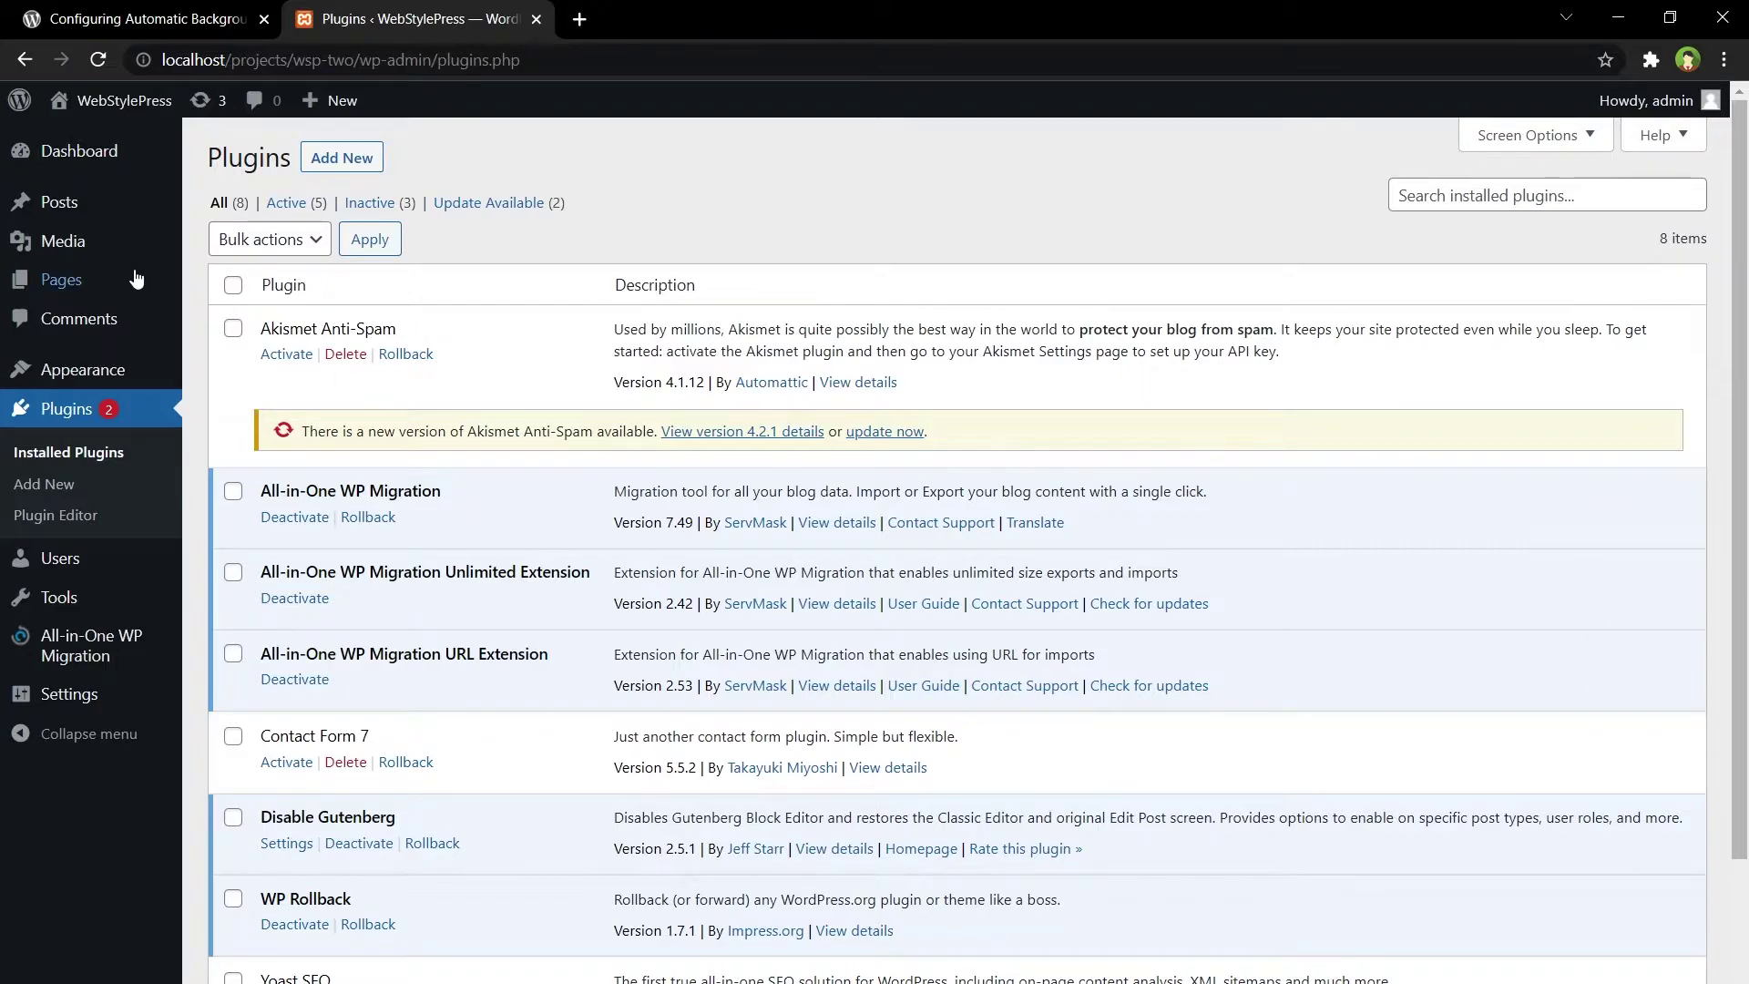
Reopen the WordPress Updates page and examine the statement about automatic updates for new WordPress versions
mouse_move(71, 157)
click(235, 185)
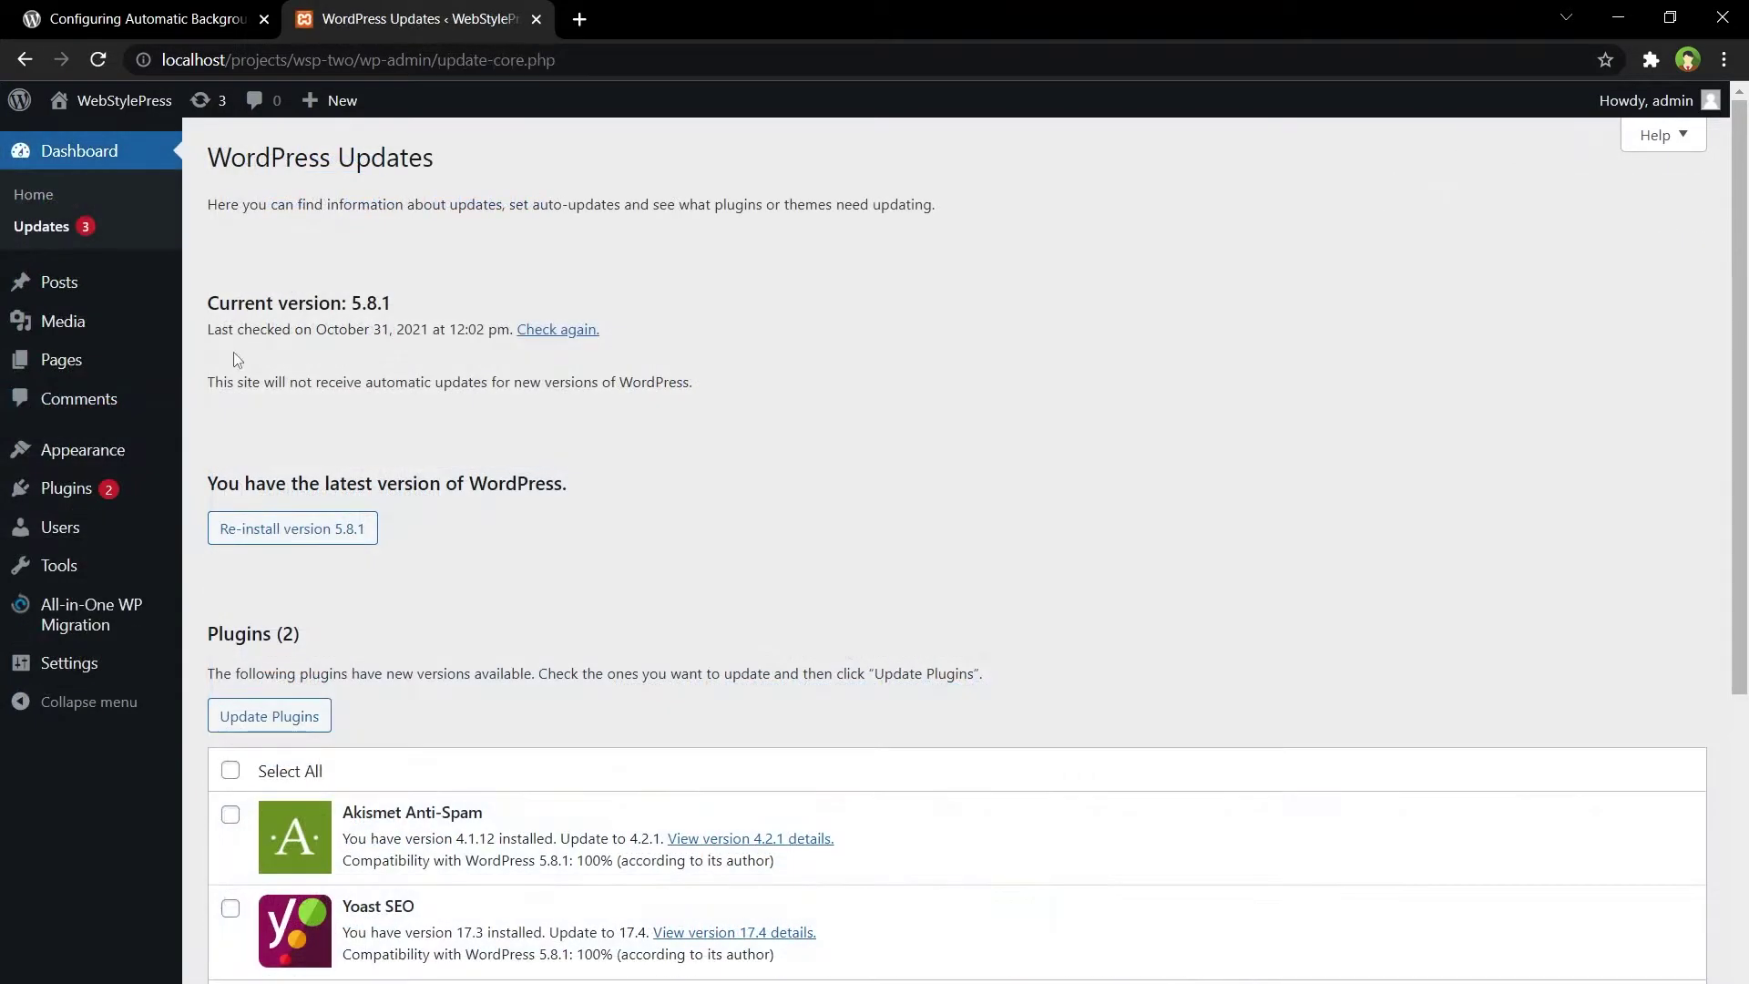
drag(209, 381, 778, 369)
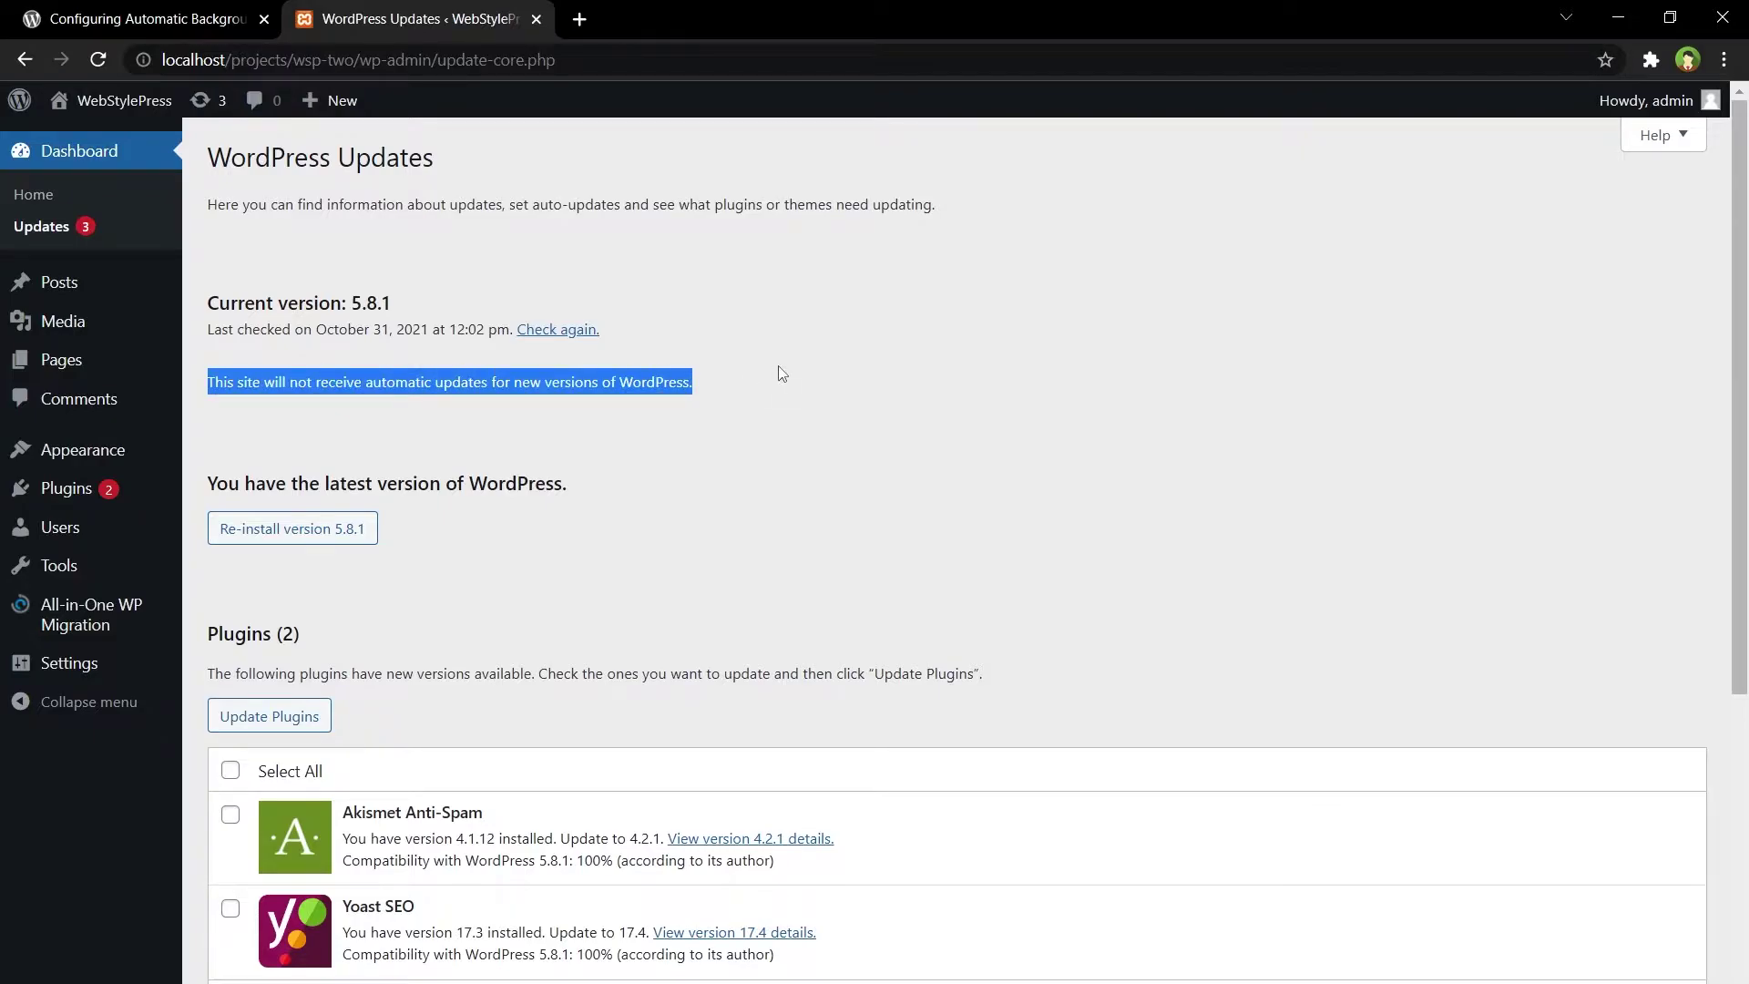
click(778, 373)
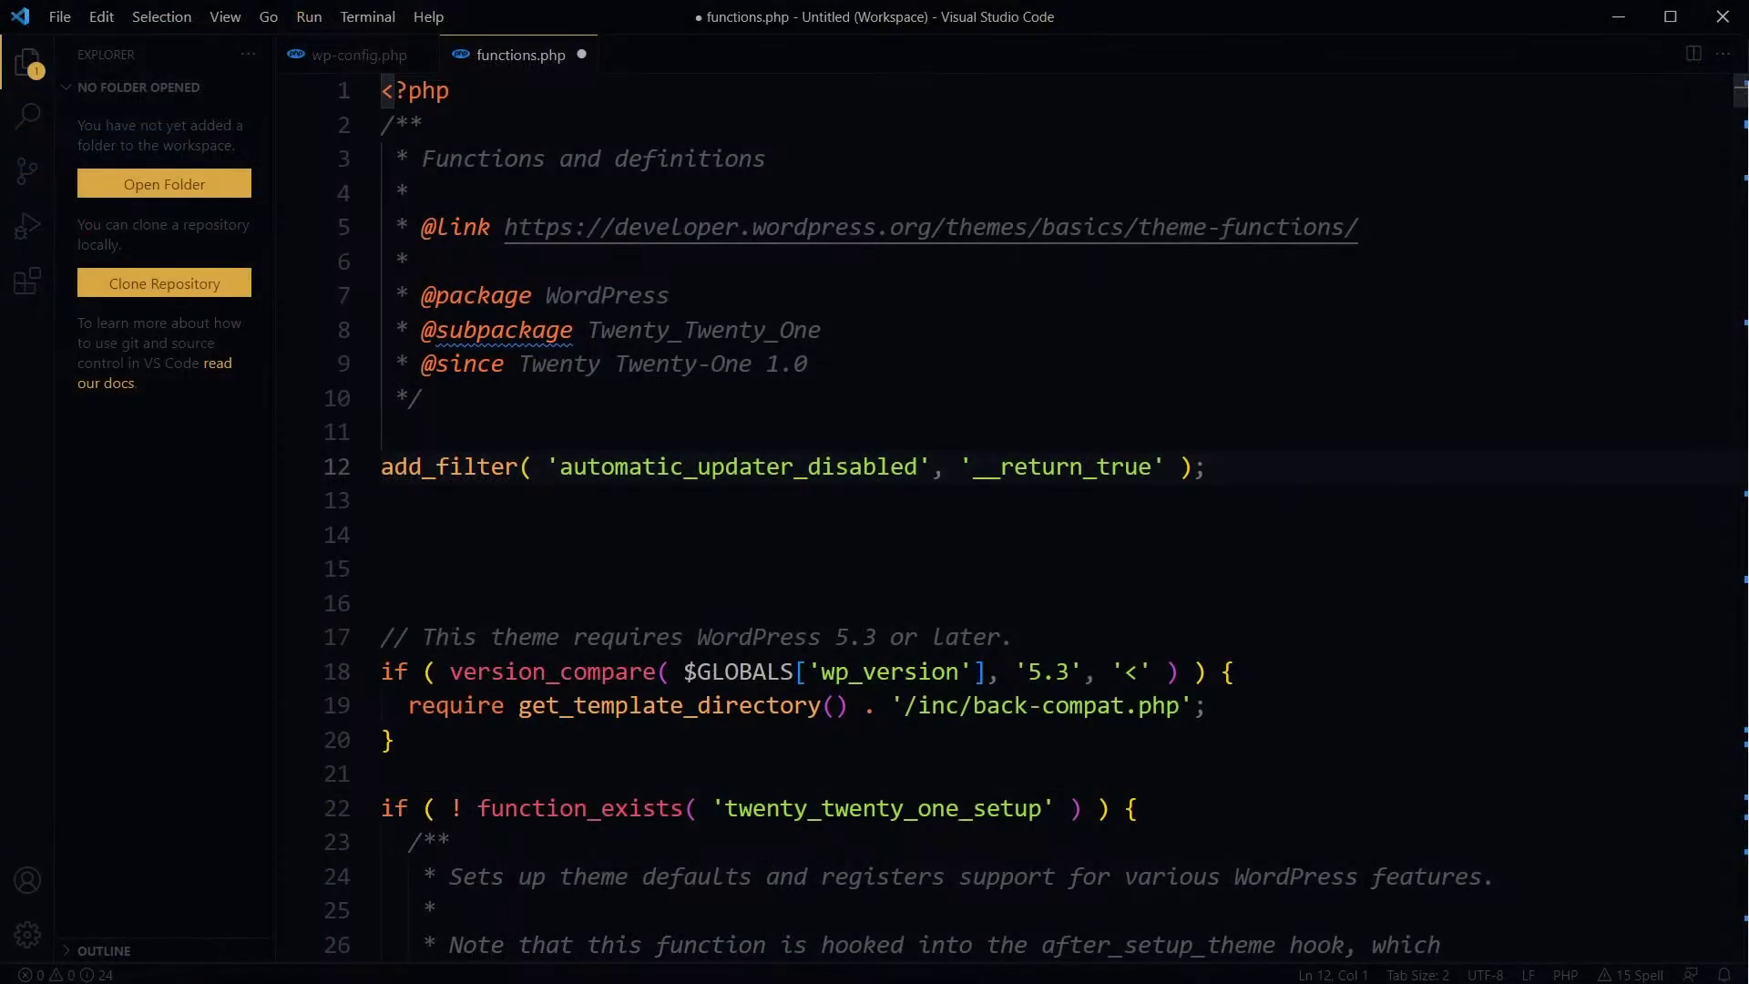
In functions.php in Visual Studio Code, comment out the automatic_updater_disabled filter and add add_filter( 'auto_update_plugin', '__return_false' ); on line 14
key(Home)
key(ctrl+slash)
key(End)
key(Return)
key(Return)
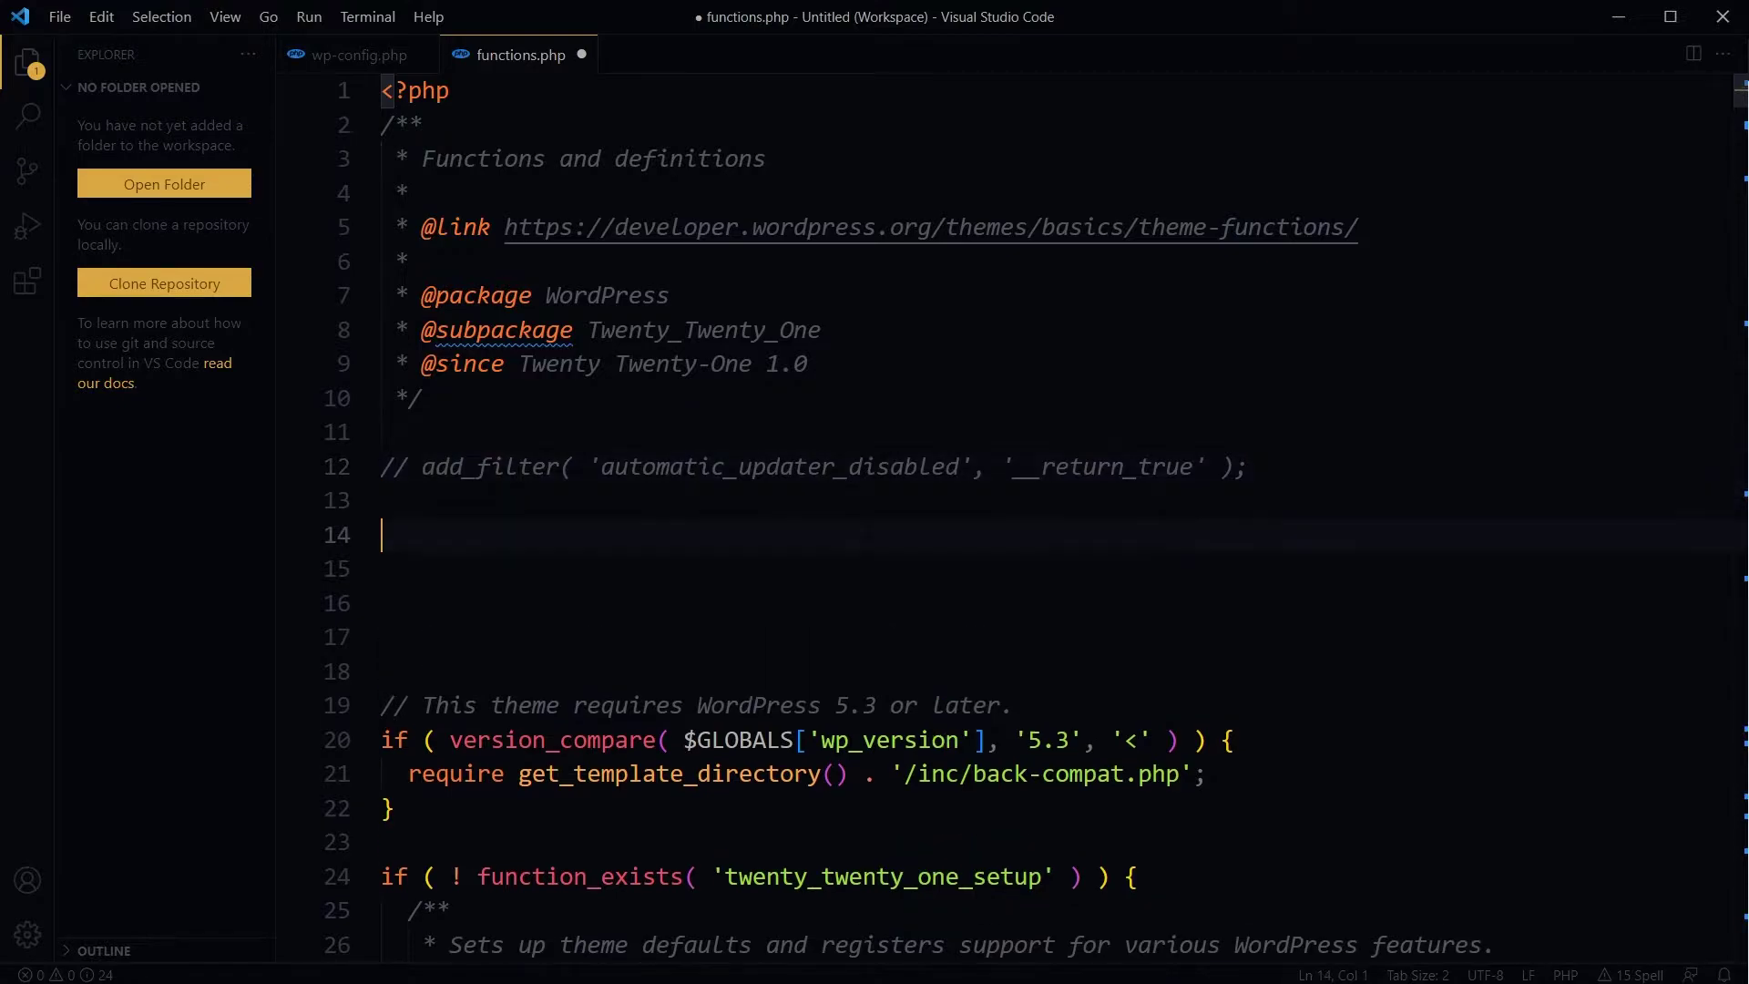
text(add_filter( 'auto_update_plugin', '__return_false' );)
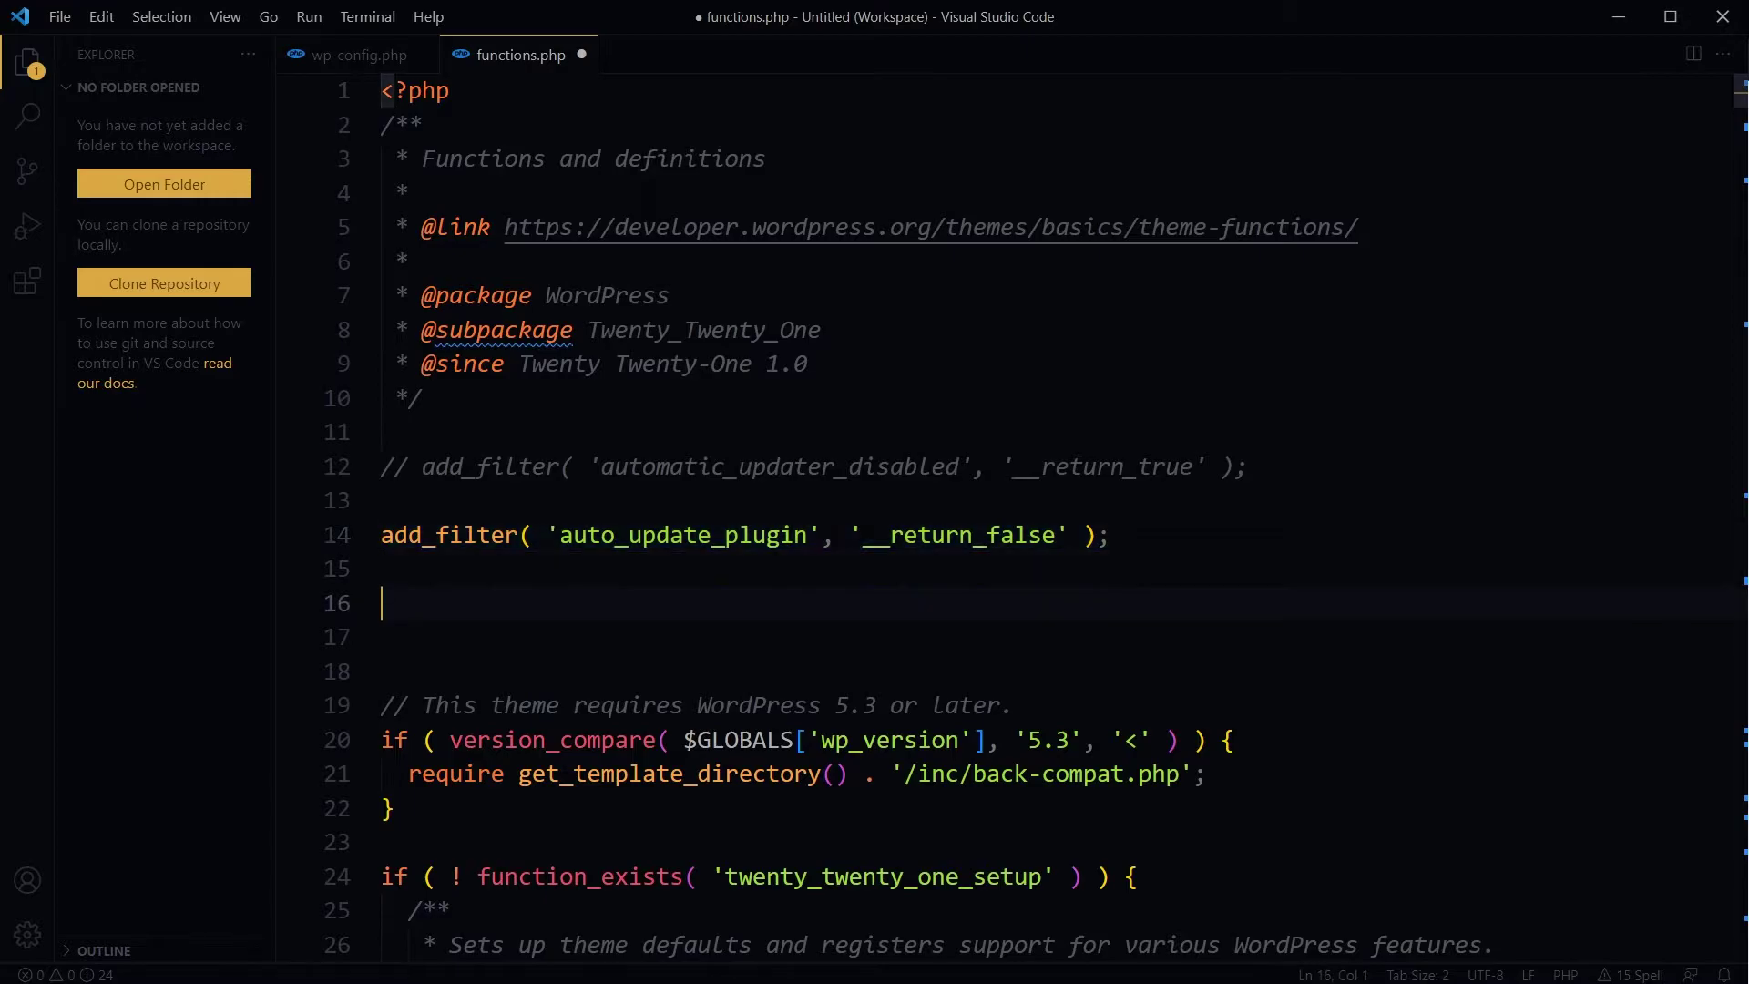
Add add_filter( 'auto_update_theme', '__return_false' ); on line 15 of functions.php, below the plugin filter, and save the file
click(1058, 534)
double_click(961, 534)
click(808, 535)
key(Left)
key(Left)
double_click(683, 534)
click(1111, 535)
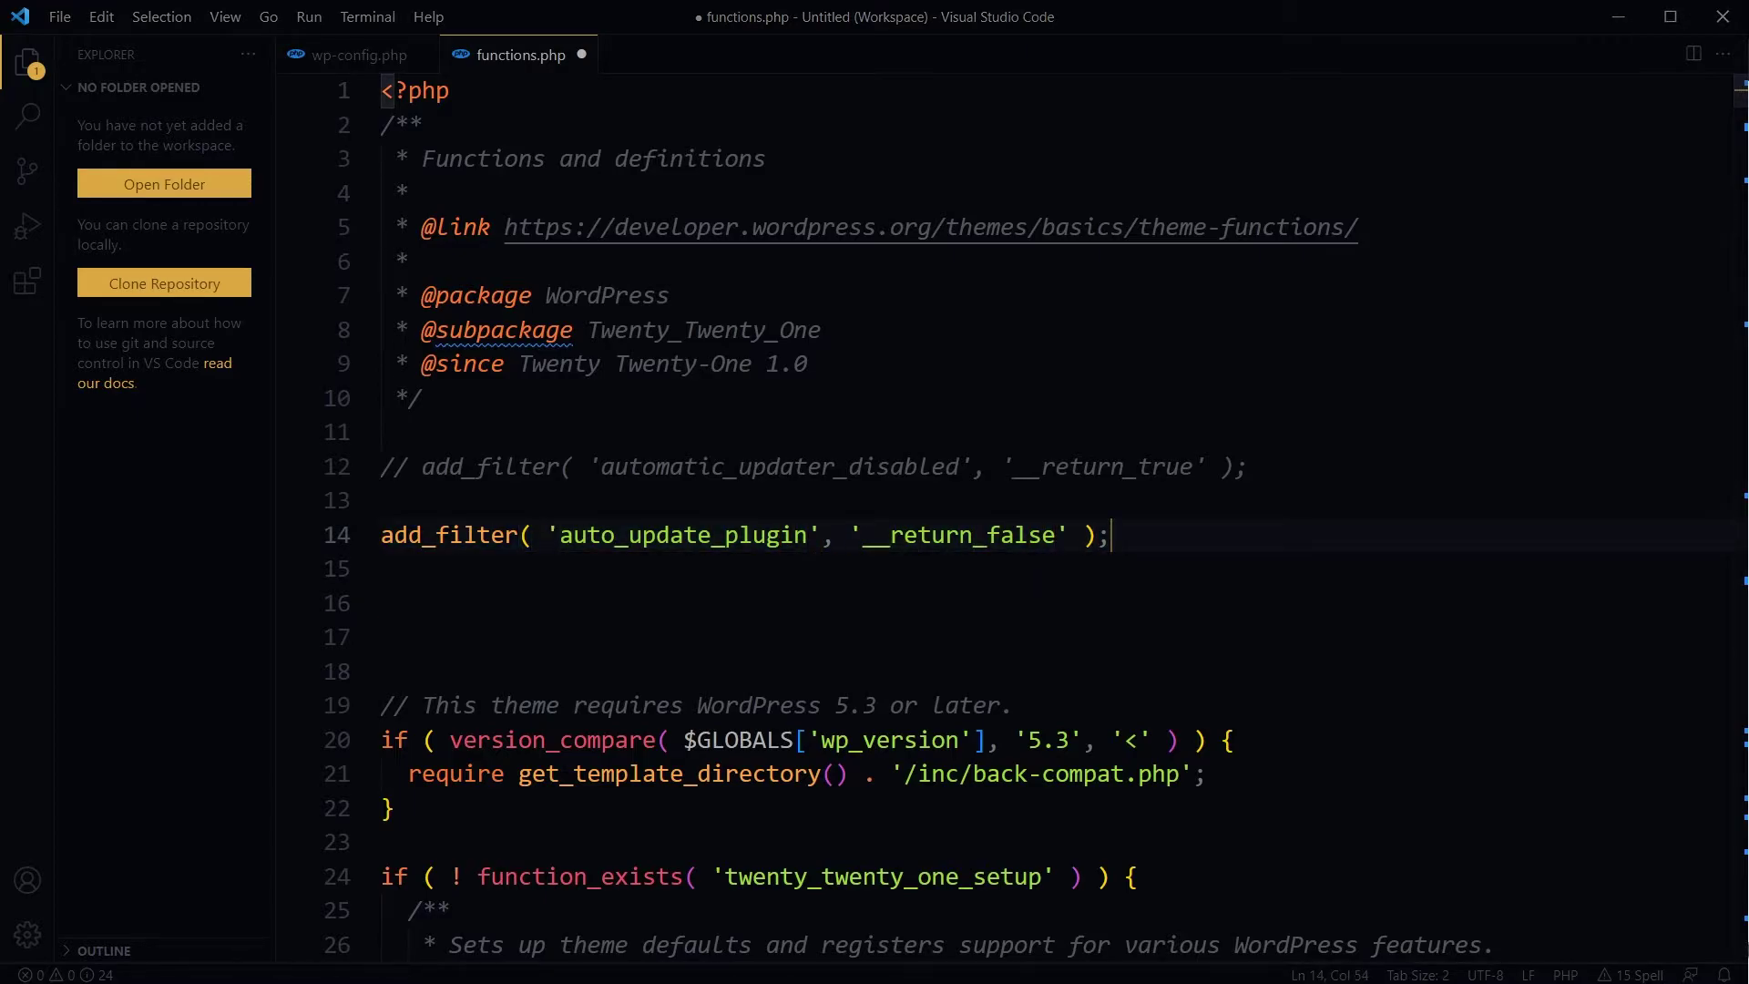
click(381, 568)
text(add_filter( 'auto_update_theme', '__return_false' );)
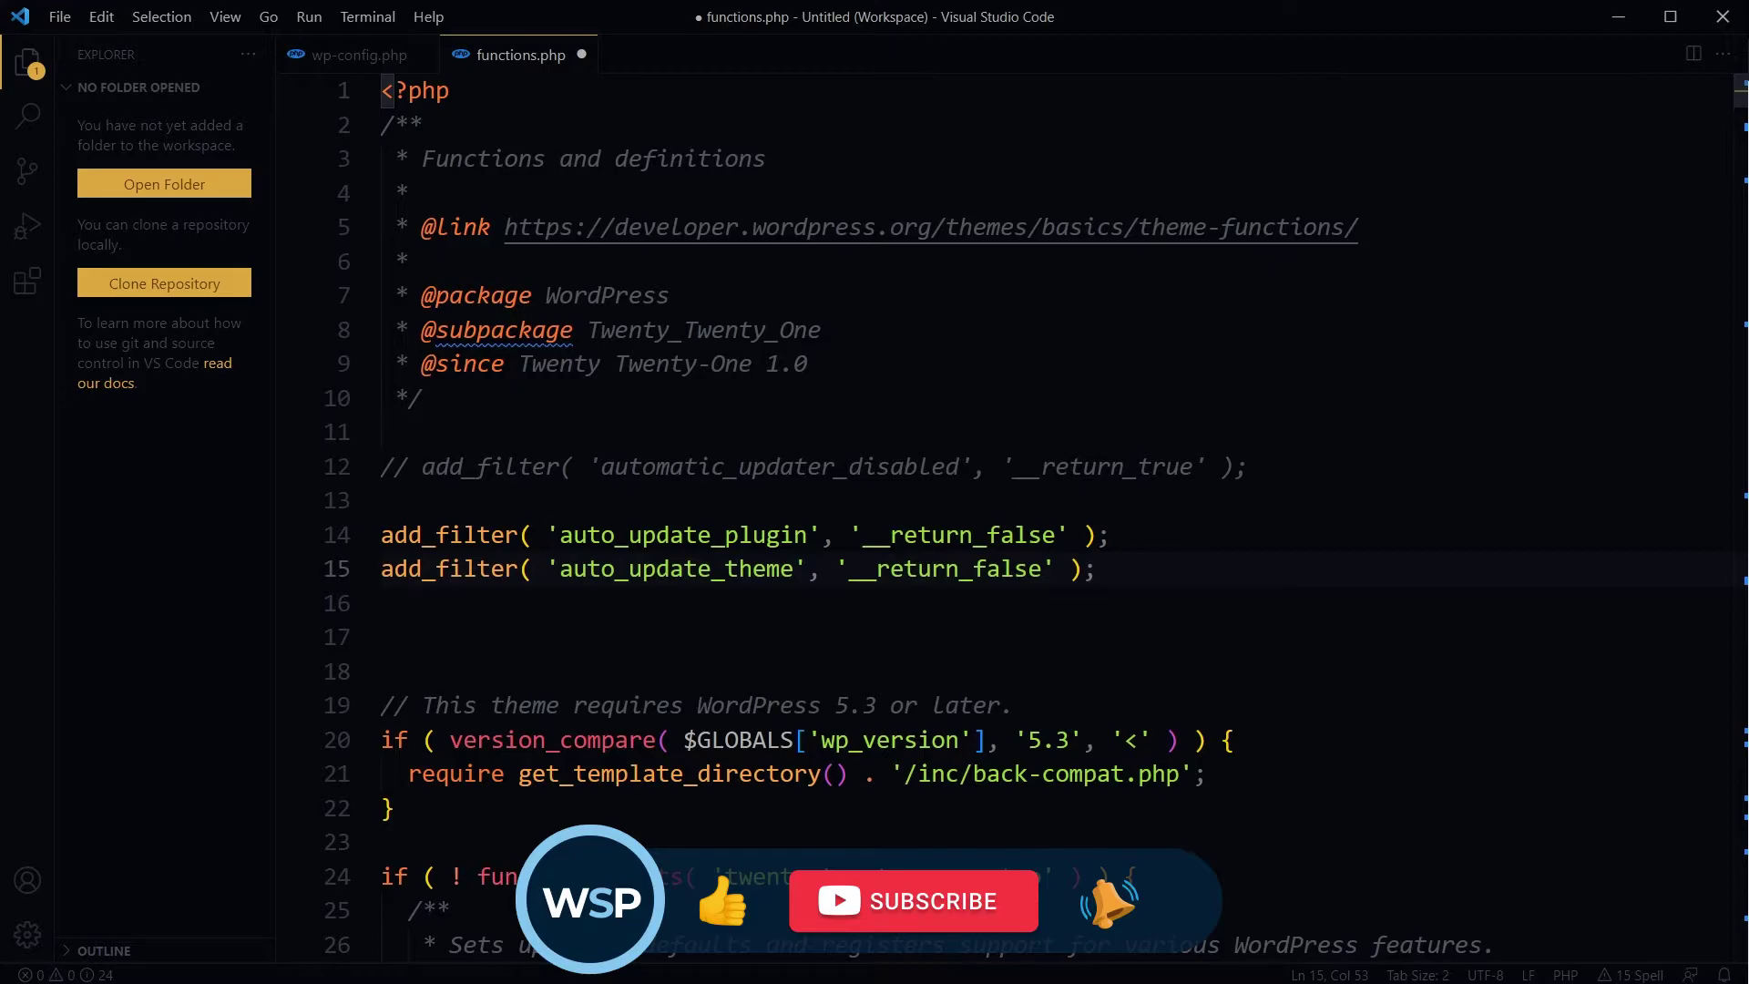
key(ctrl+s)
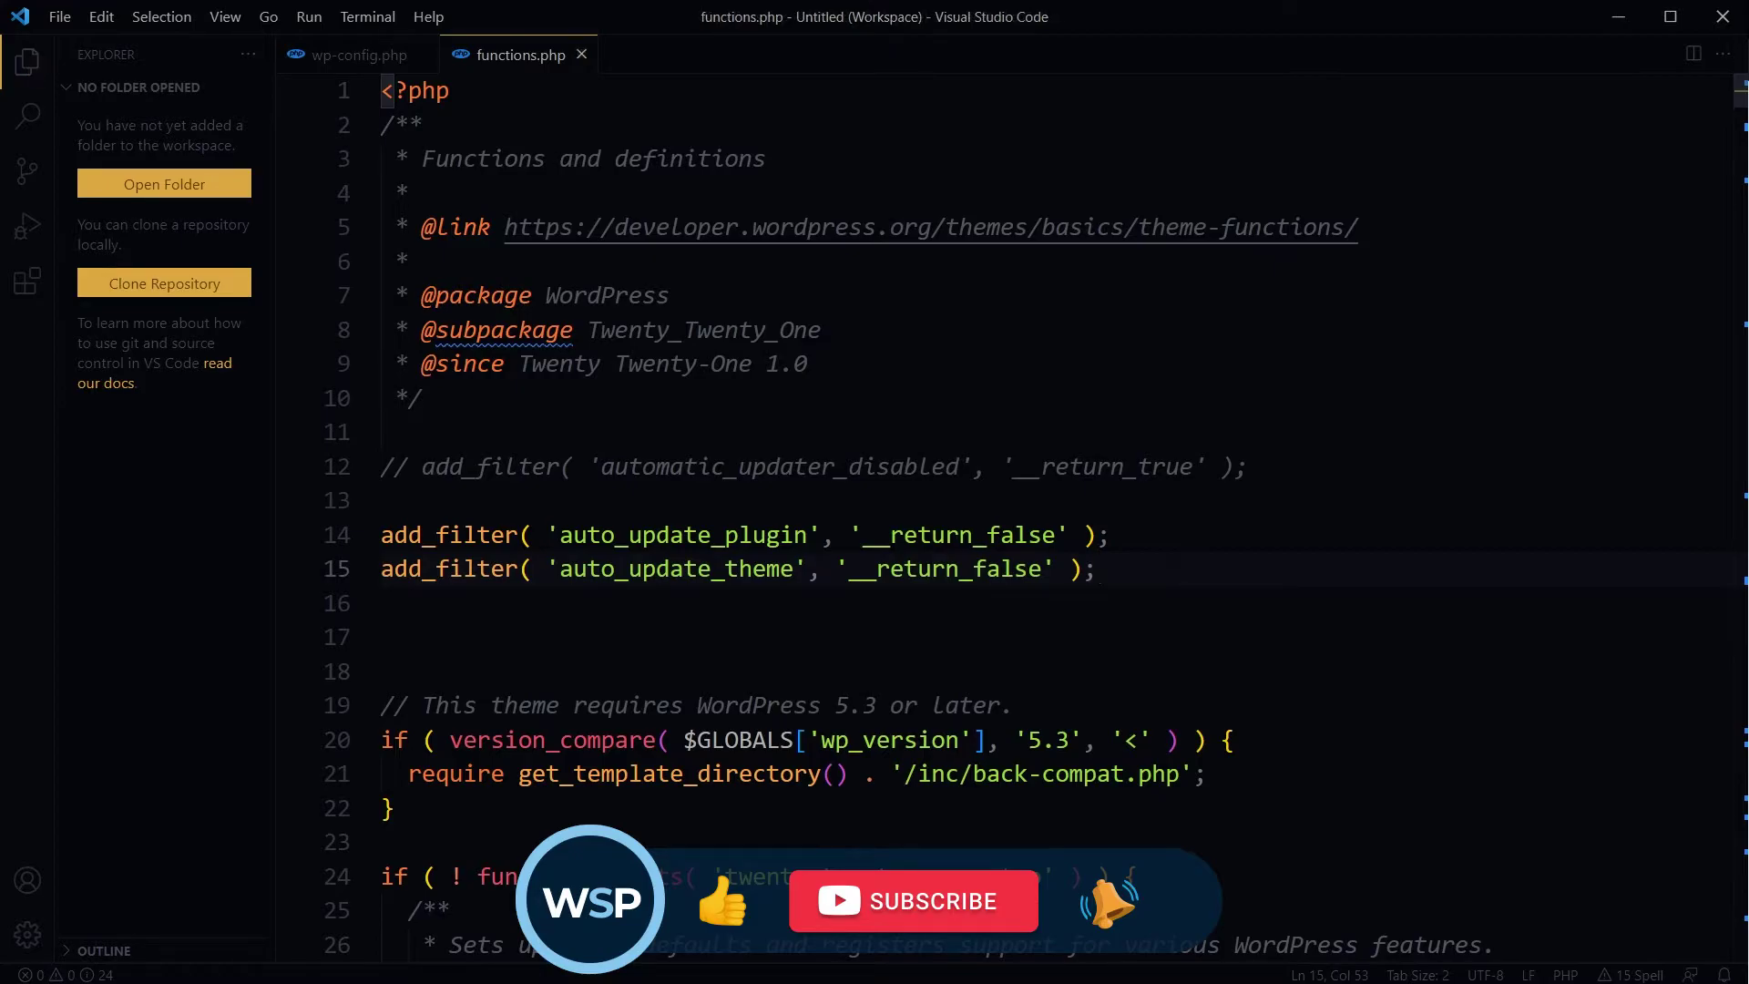
Switch to the browser, reload the WordPress Updates page and examine the statement about automatic updates for new WordPress versions
key(alt+Tab)
key(F5)
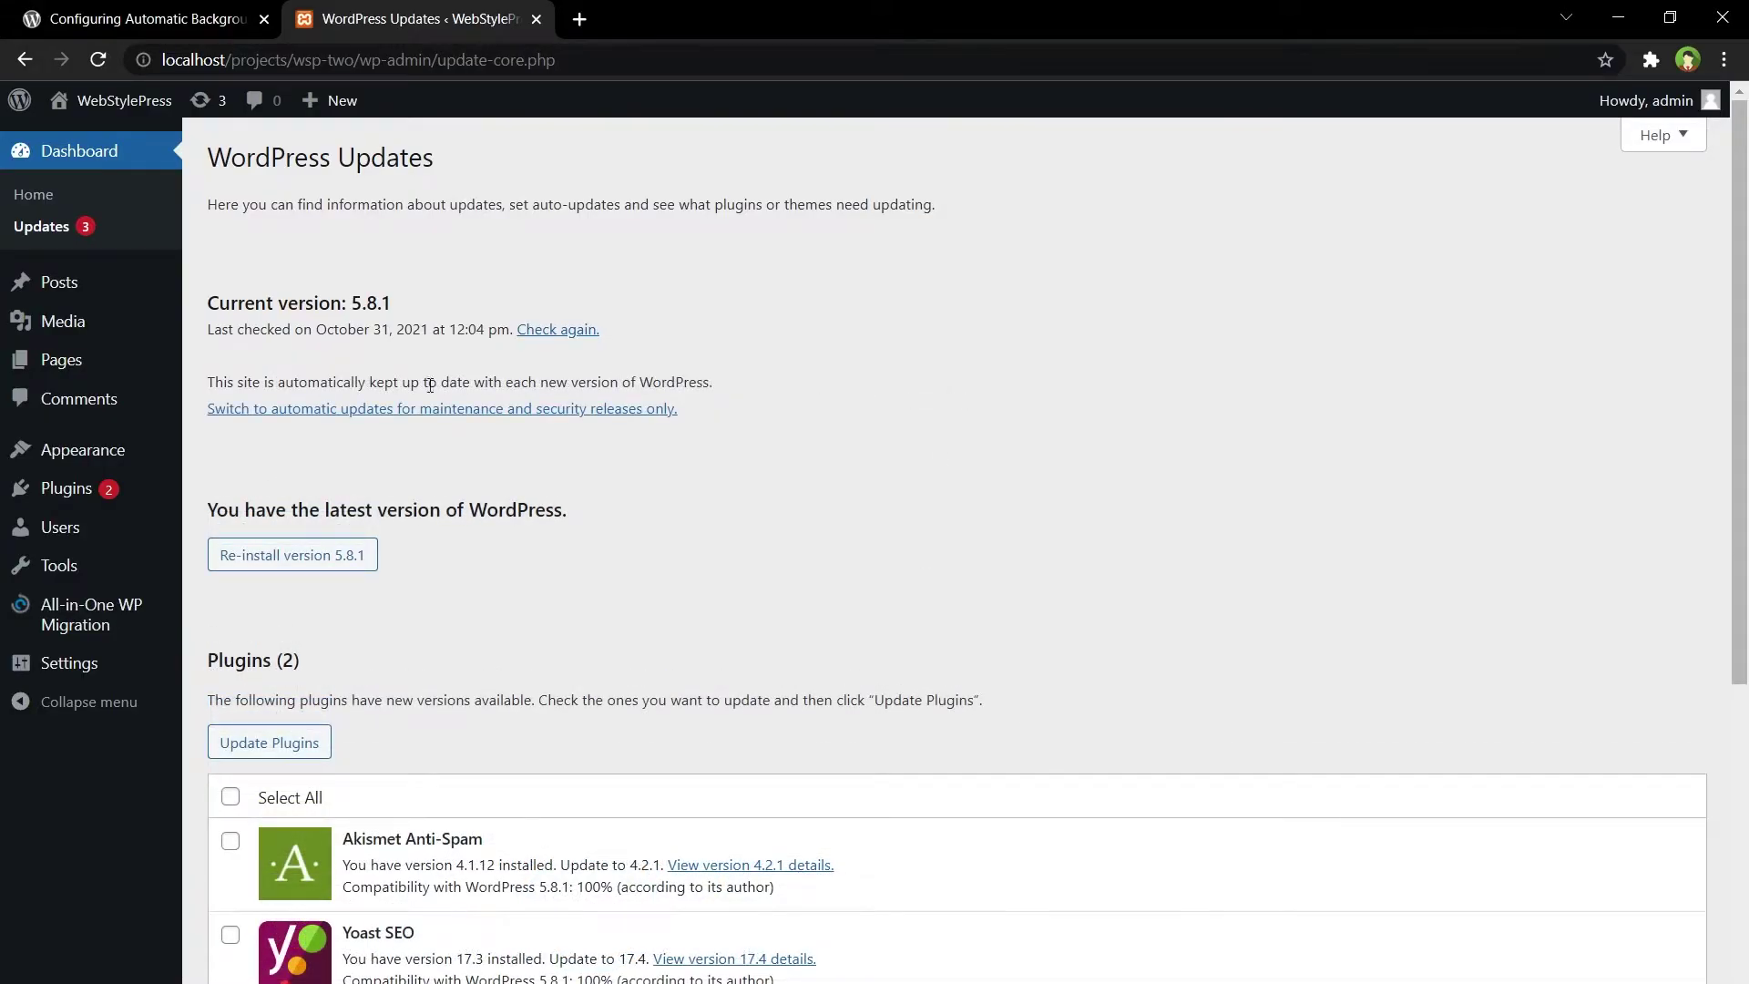
drag(211, 383, 919, 426)
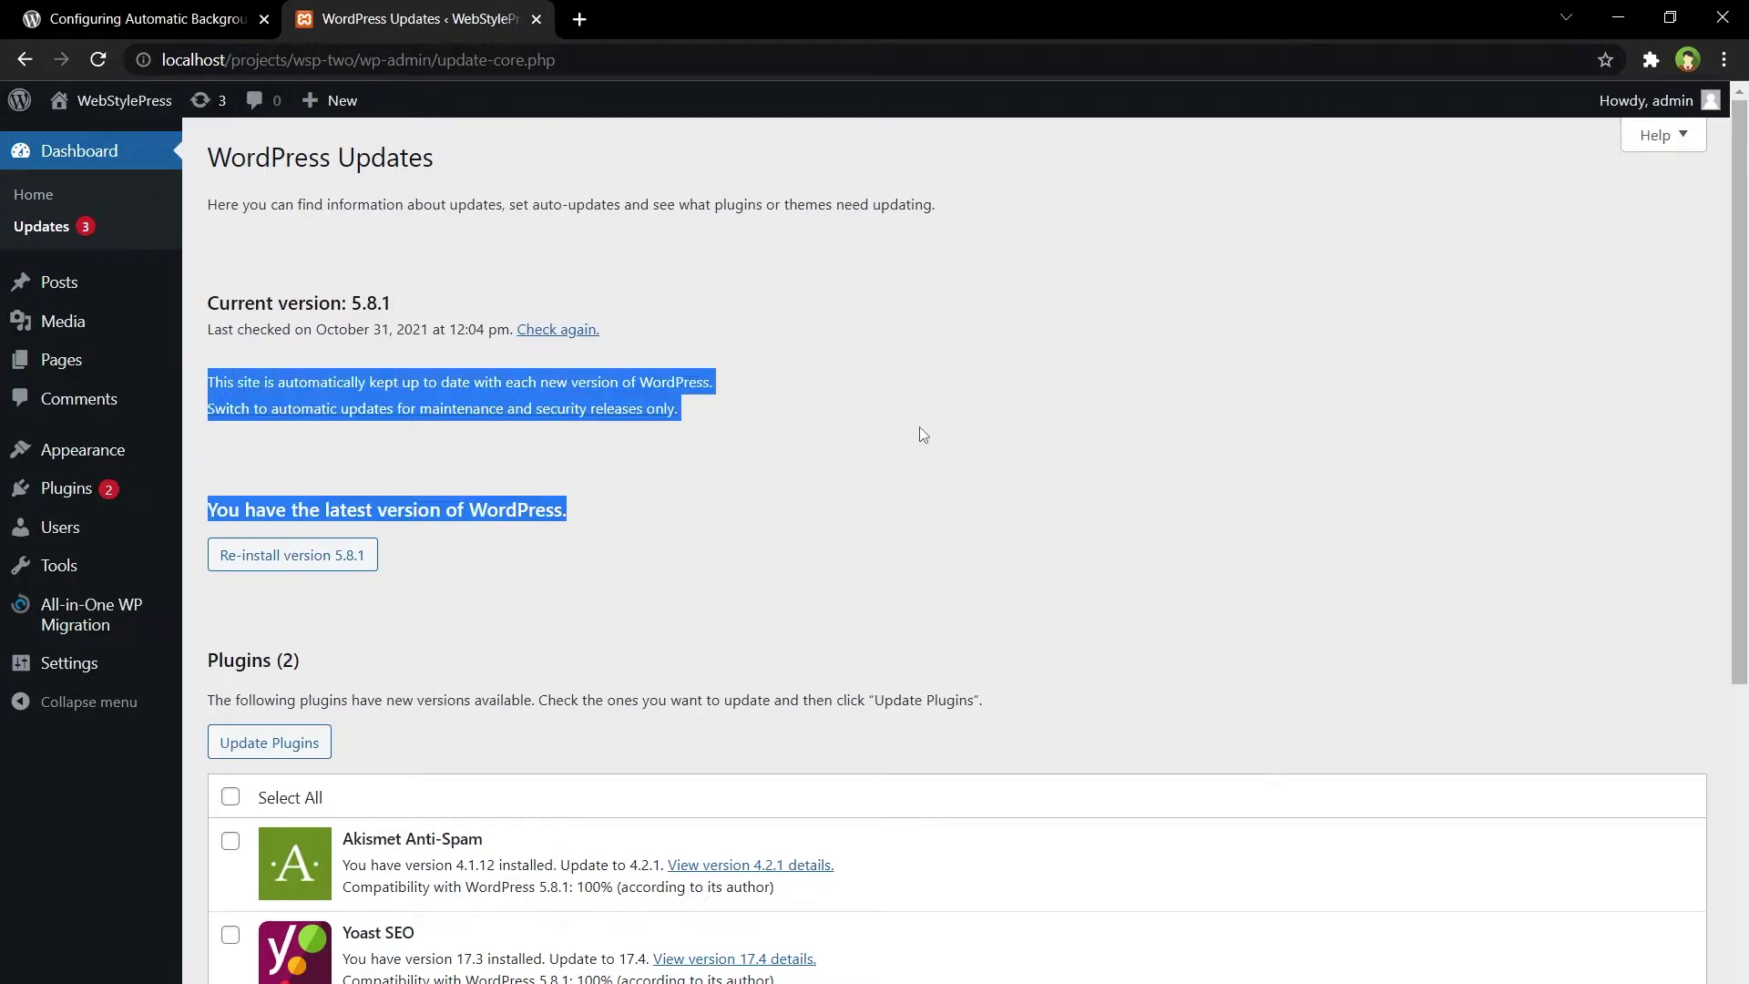
click(920, 426)
Open the Twenty Twenty theme's details, inspect its auto-update status, and close the details
mouse_move(91, 452)
click(242, 449)
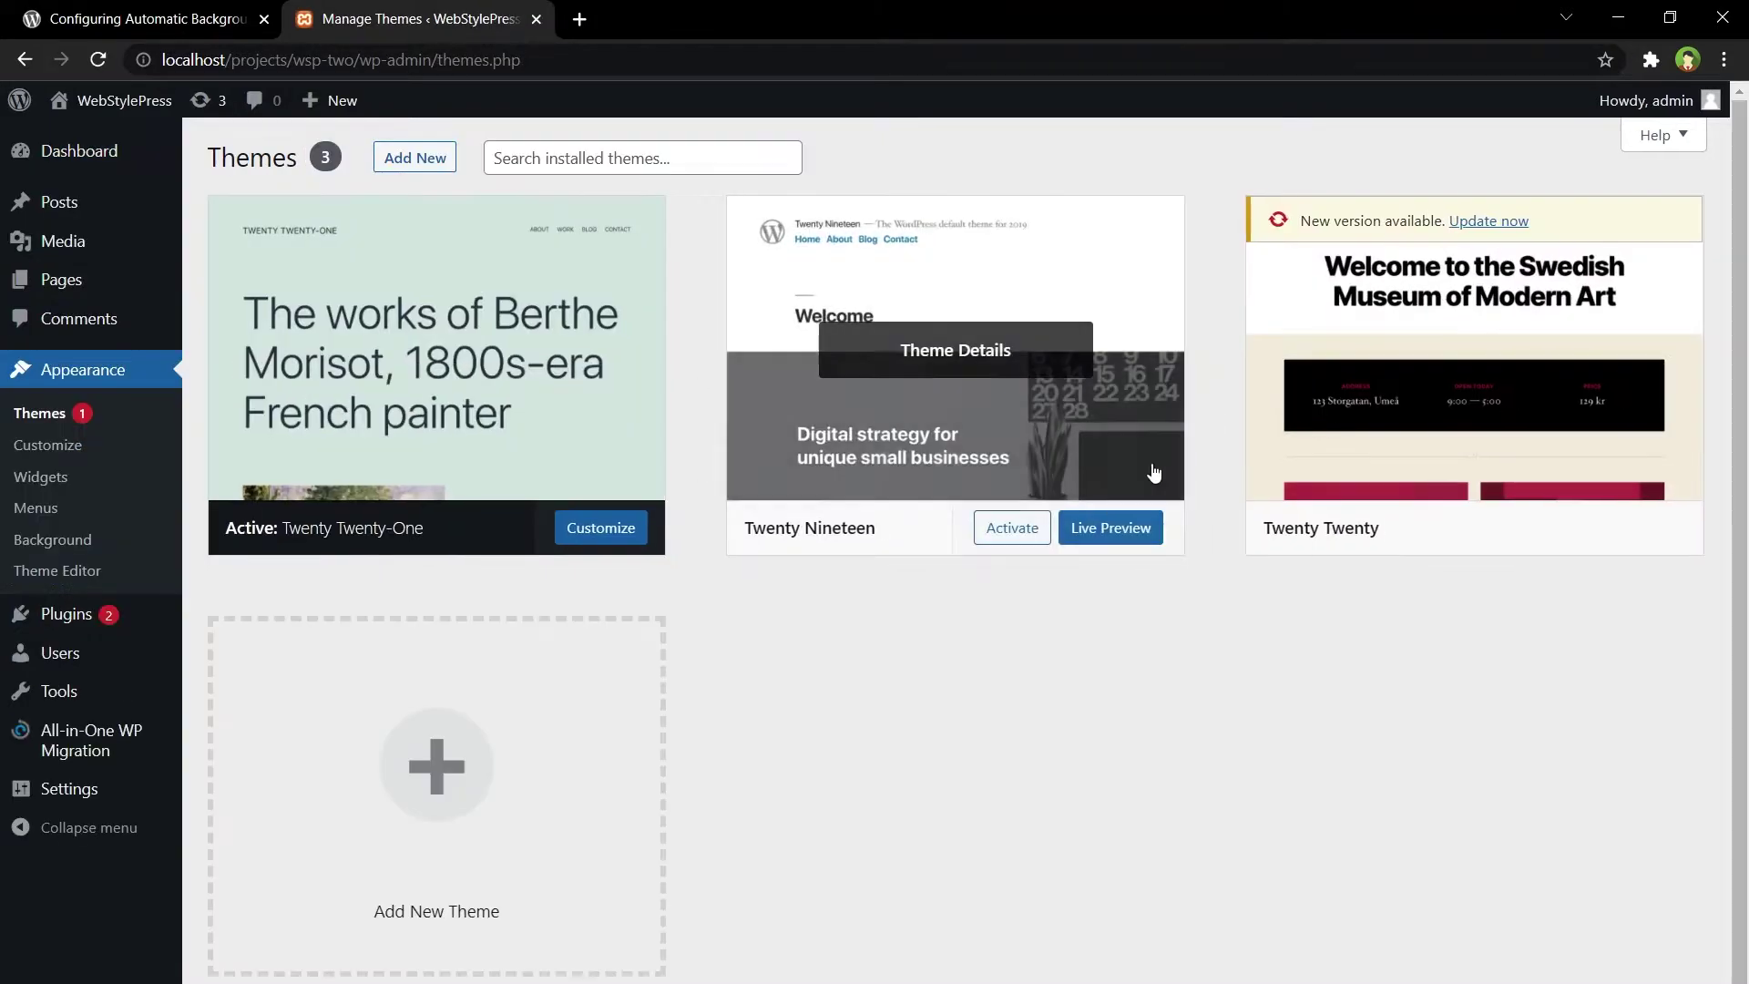
click(1354, 425)
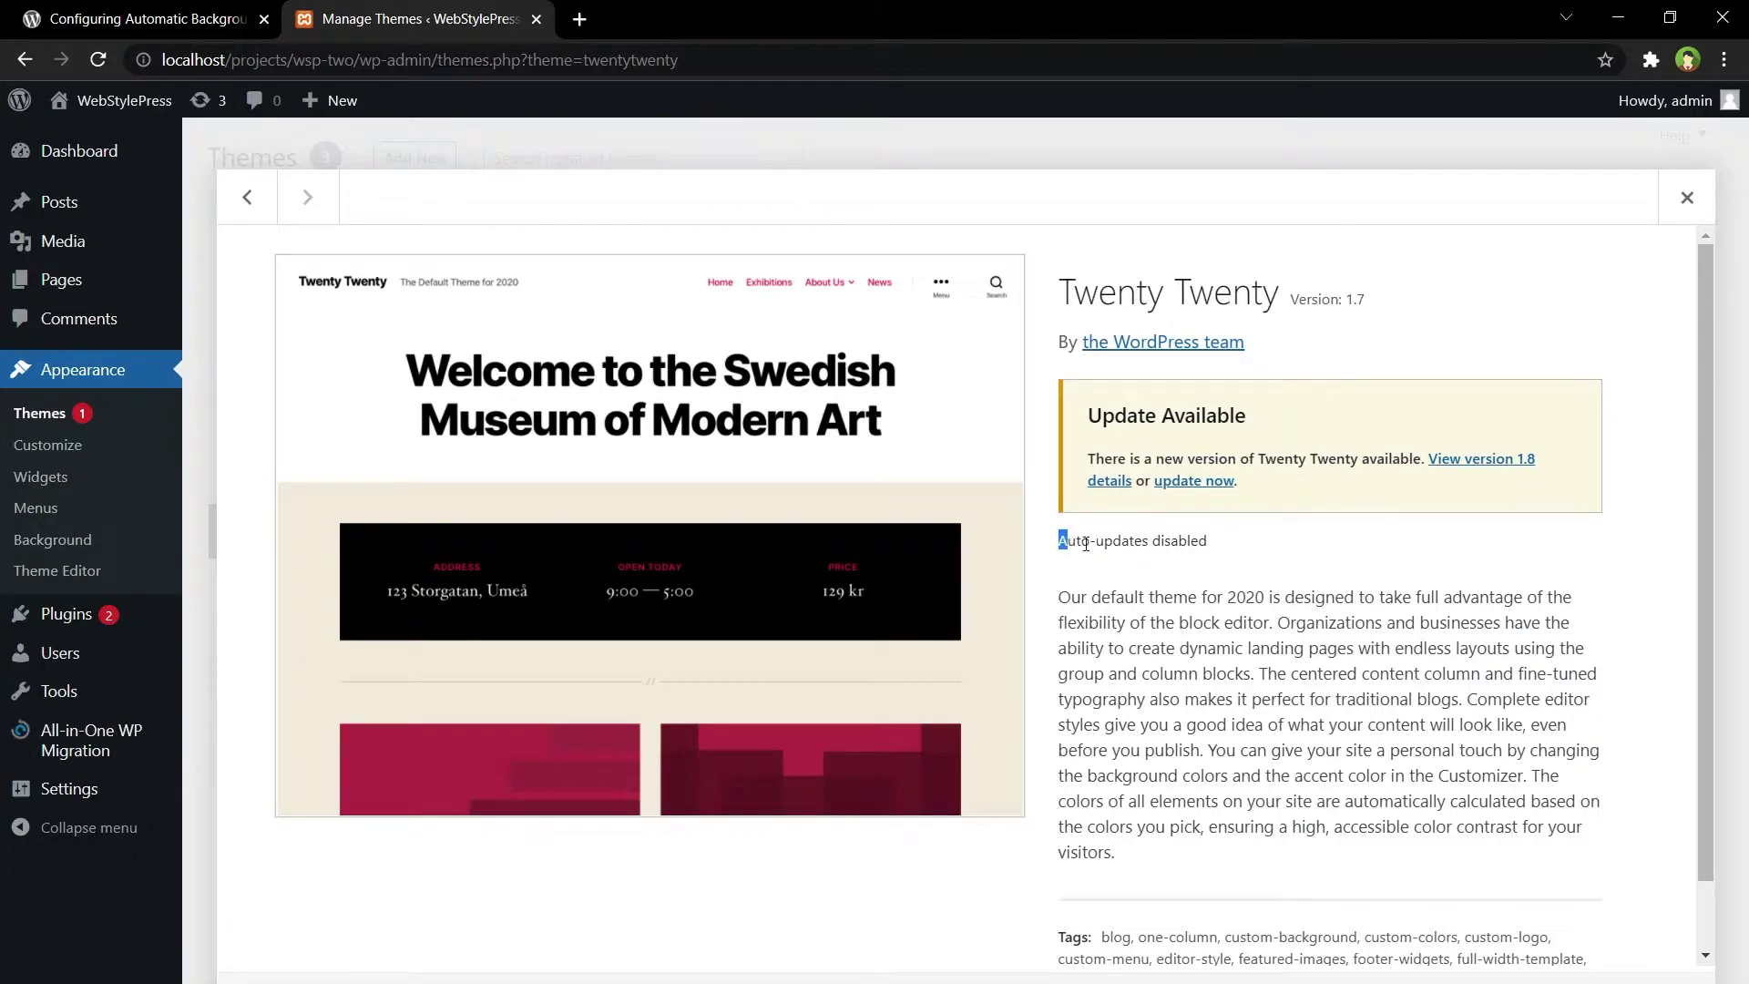
drag(1059, 539, 1261, 556)
click(1261, 558)
key(Escape)
Open the installed plugins list and inspect the automatic update status of the first four plugins
click(228, 619)
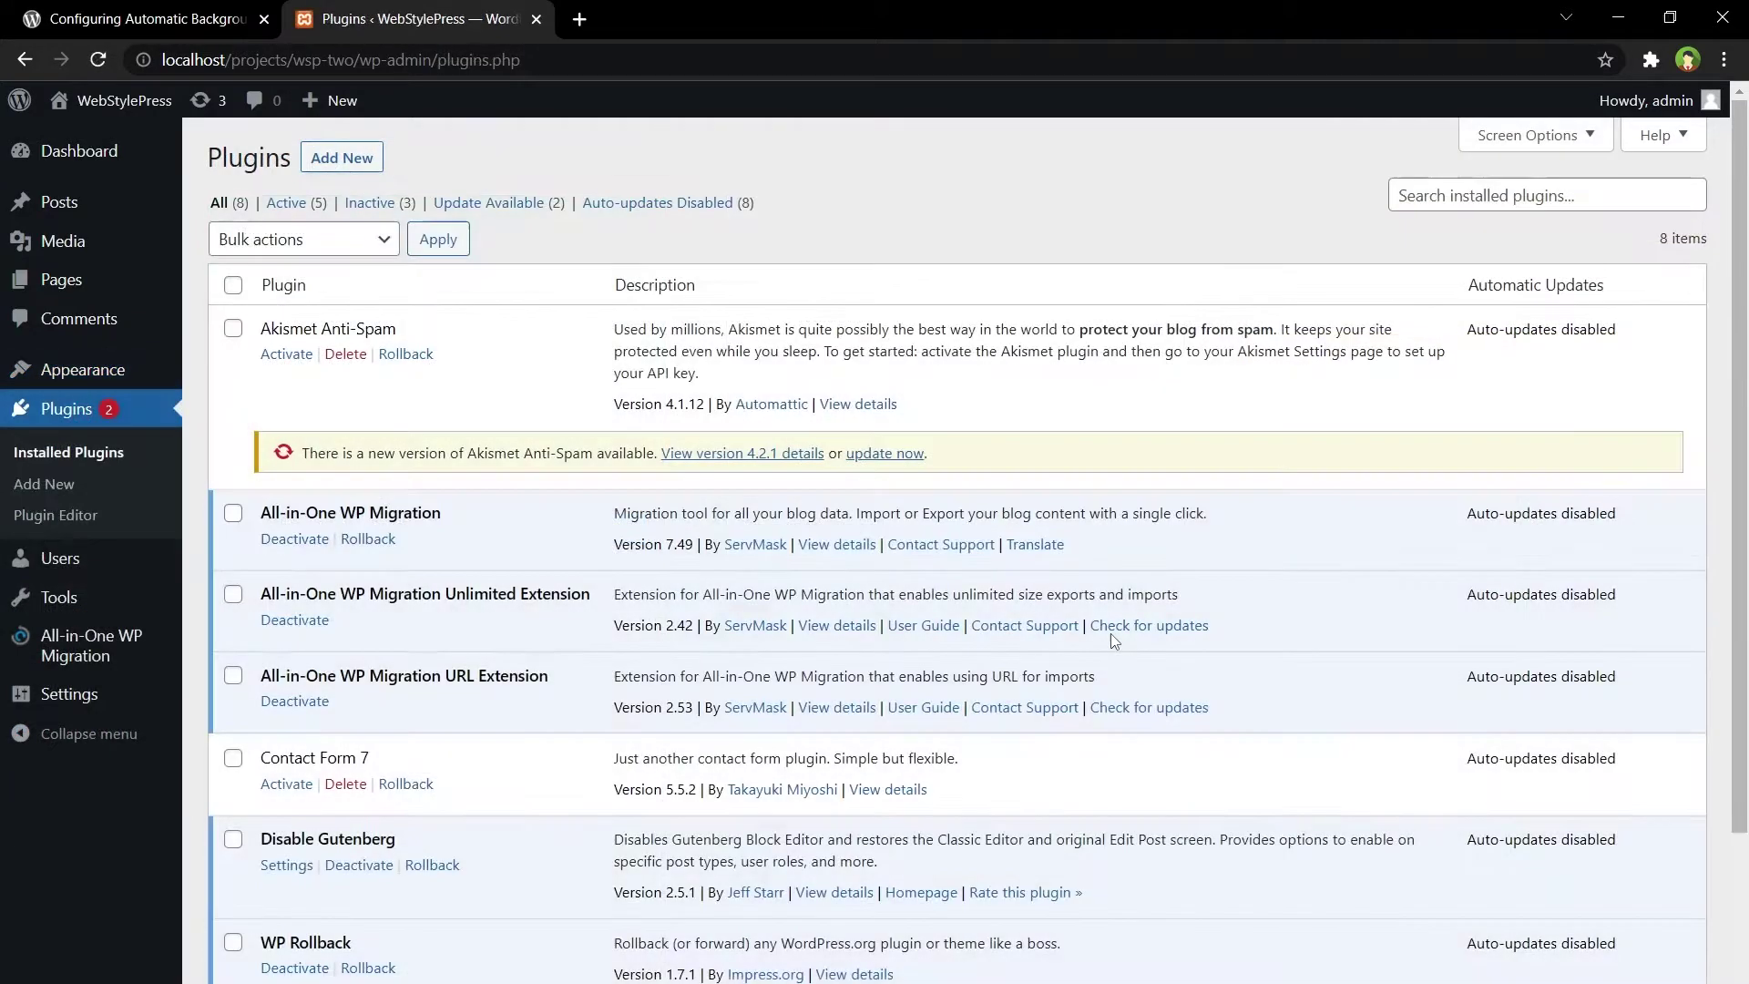
drag(1464, 330, 1642, 331)
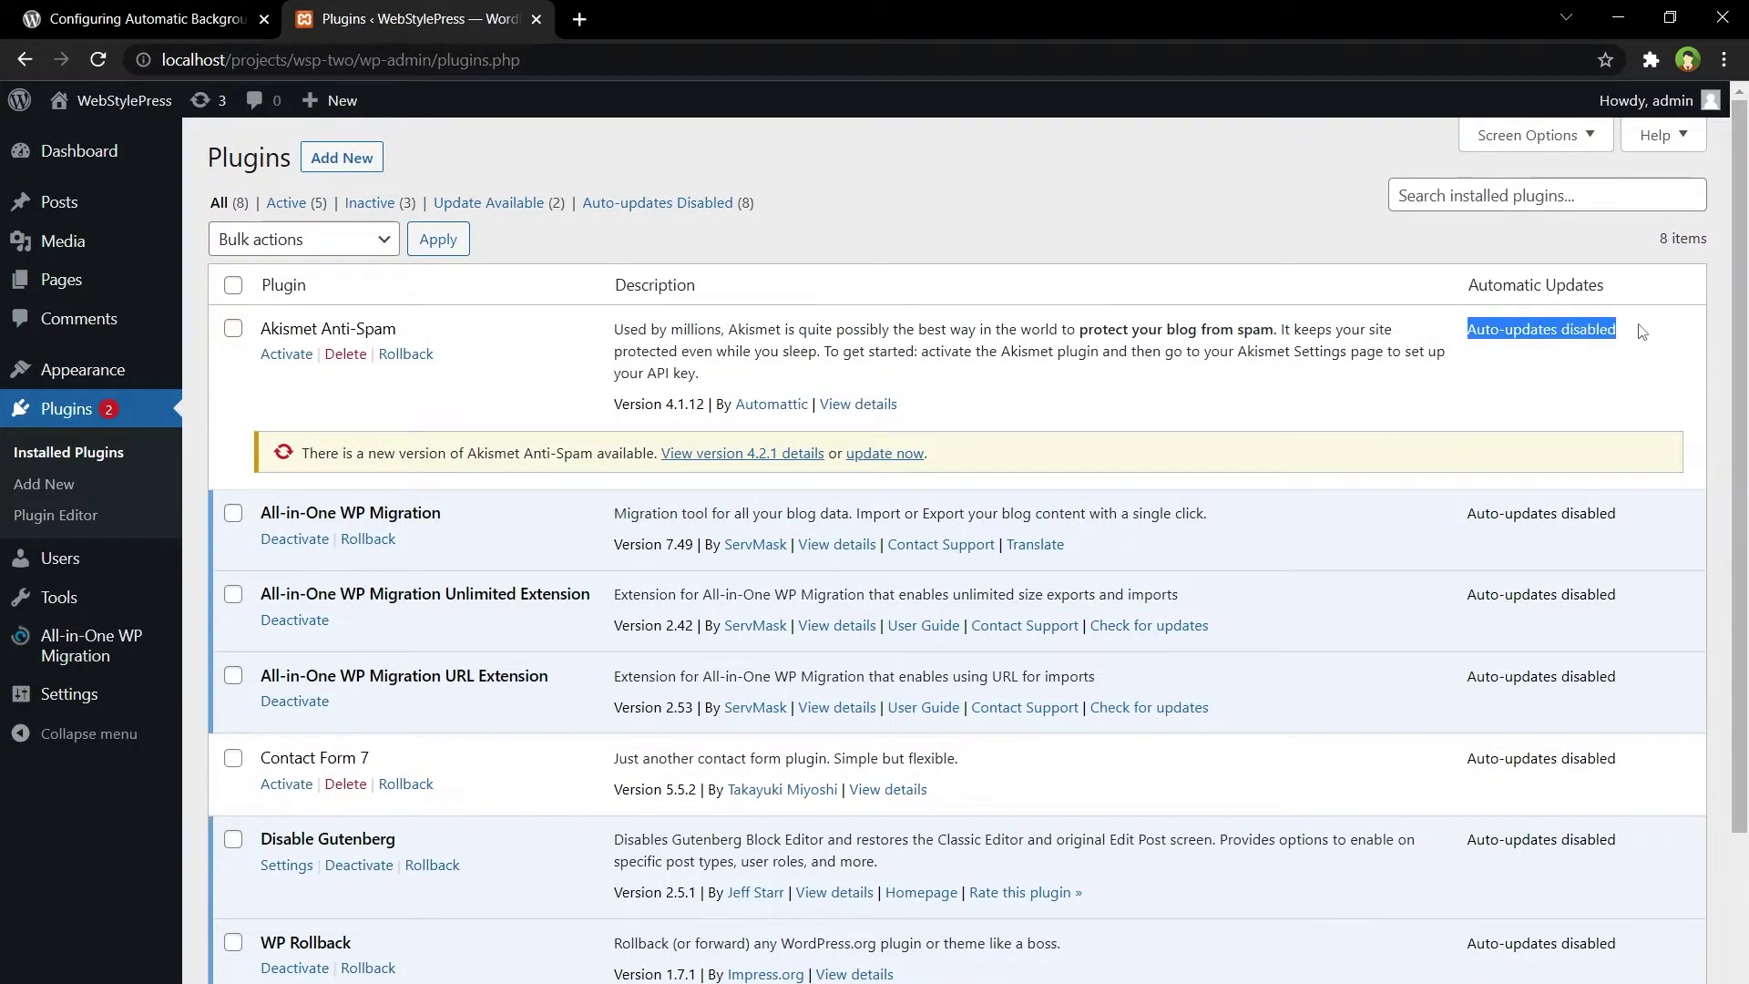
drag(1464, 513, 1635, 512)
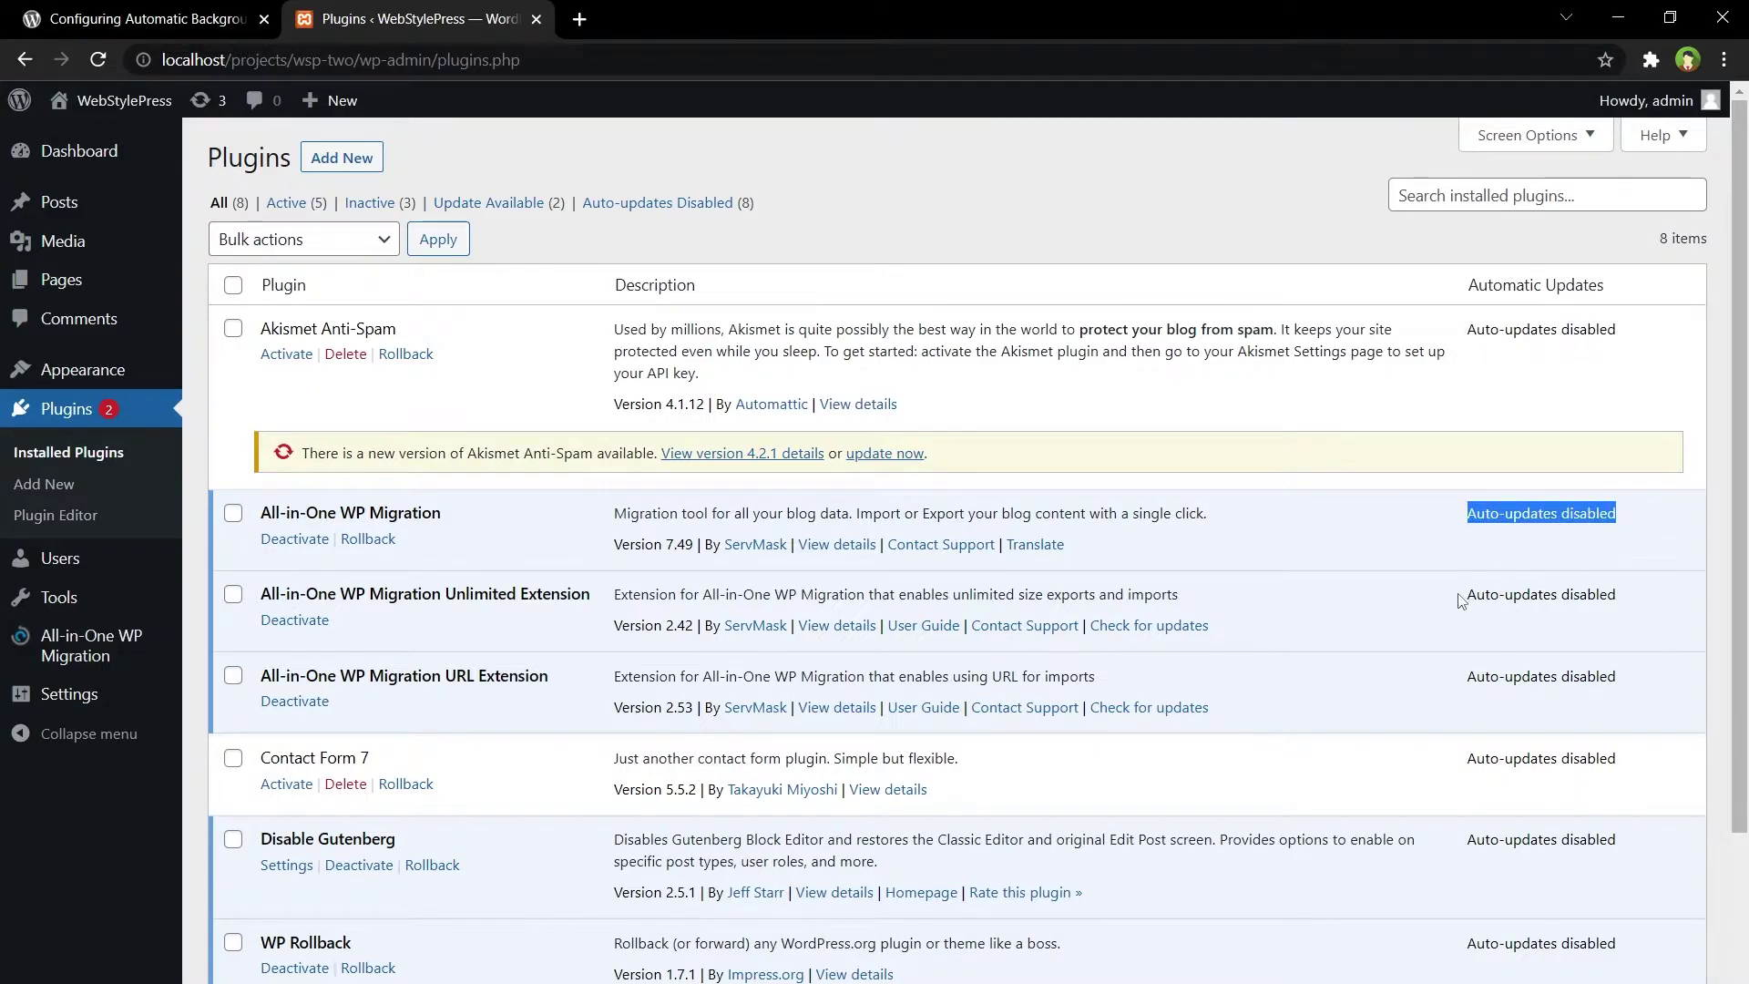
drag(1462, 597, 1685, 606)
drag(1443, 683, 1670, 684)
click(1617, 728)
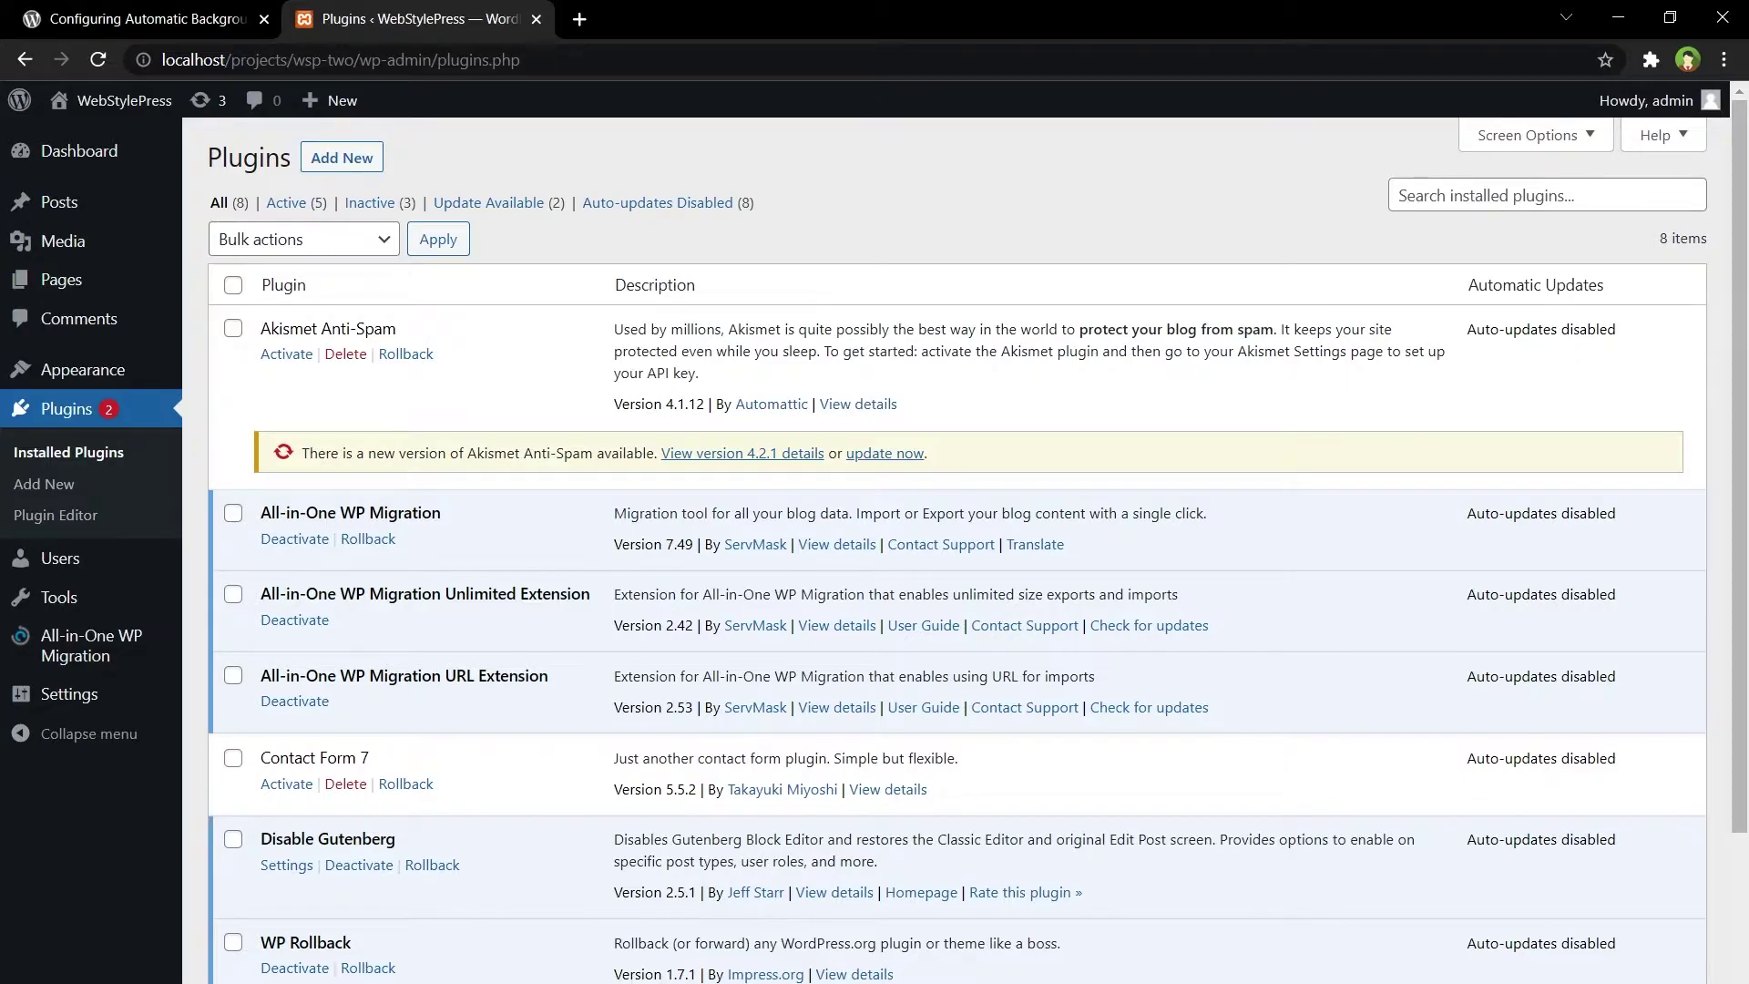
In functions.php in Visual Studio Code, comment out the auto_update_plugin and auto_update_theme filters, remove the extra blank lines and save
key(alt+Tab)
key(shift+Up)
key(shift+Home)
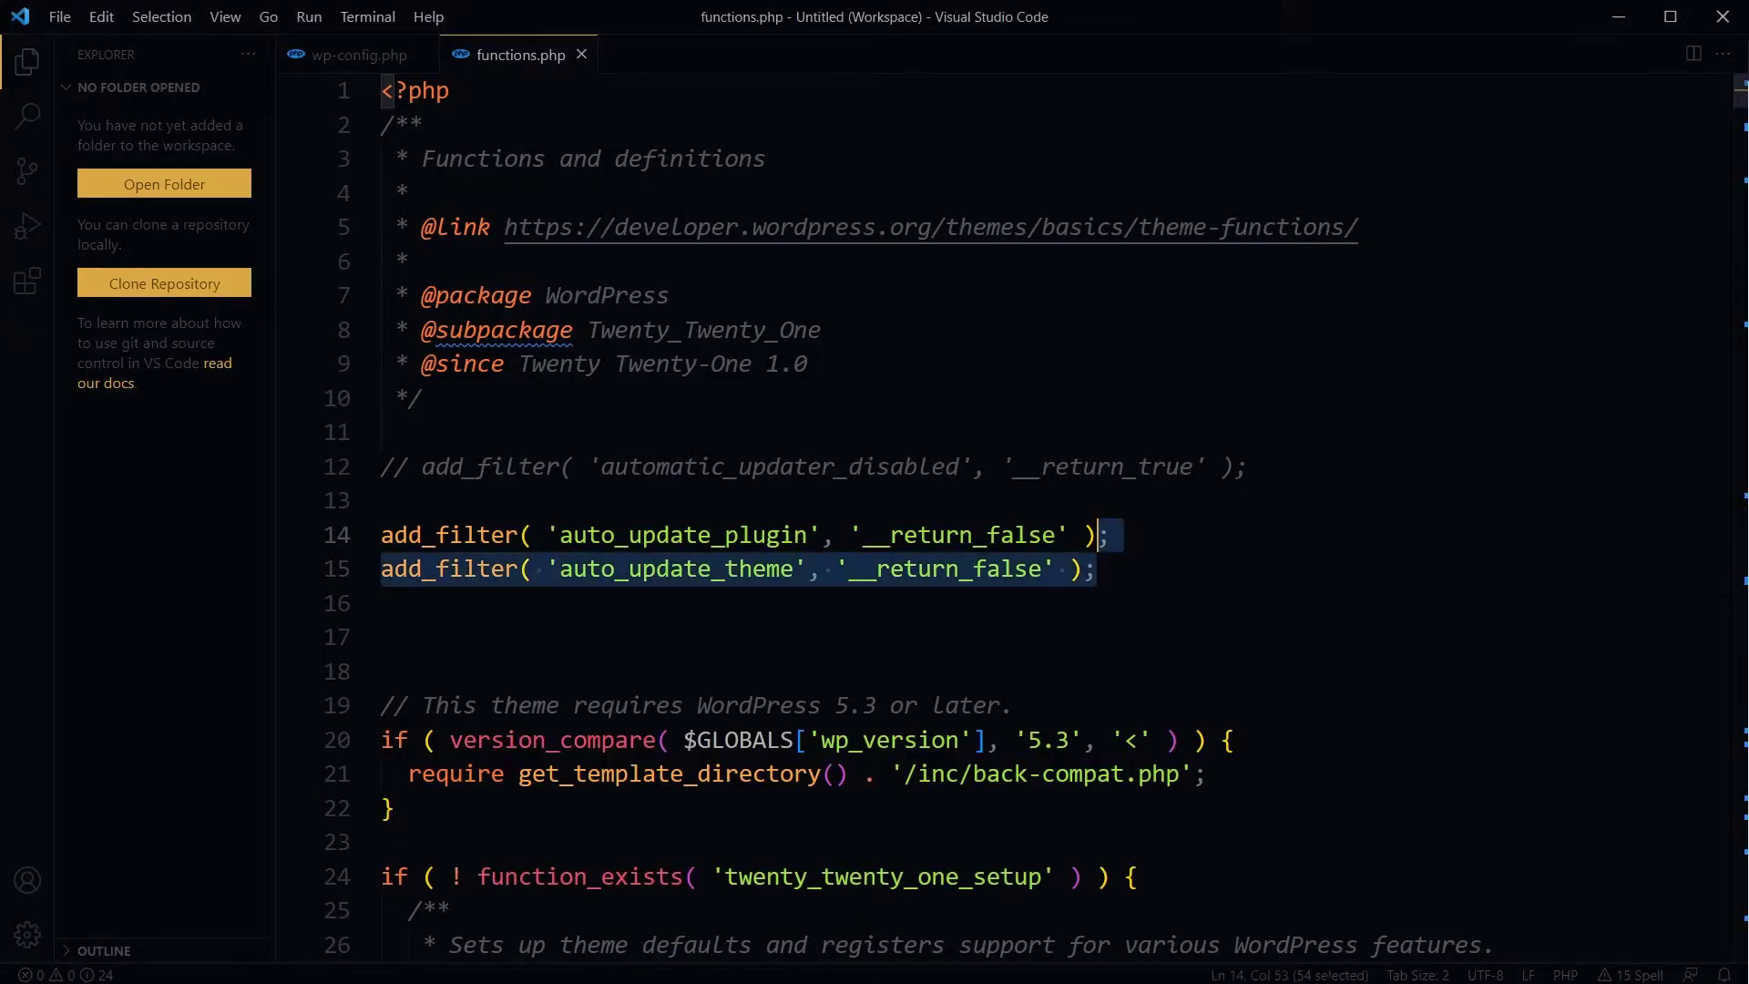
key(ctrl+slash)
key(Up)
key(Delete)
key(Down)
key(Down)
key(Down)
key(Delete)
key(ctrl+s)
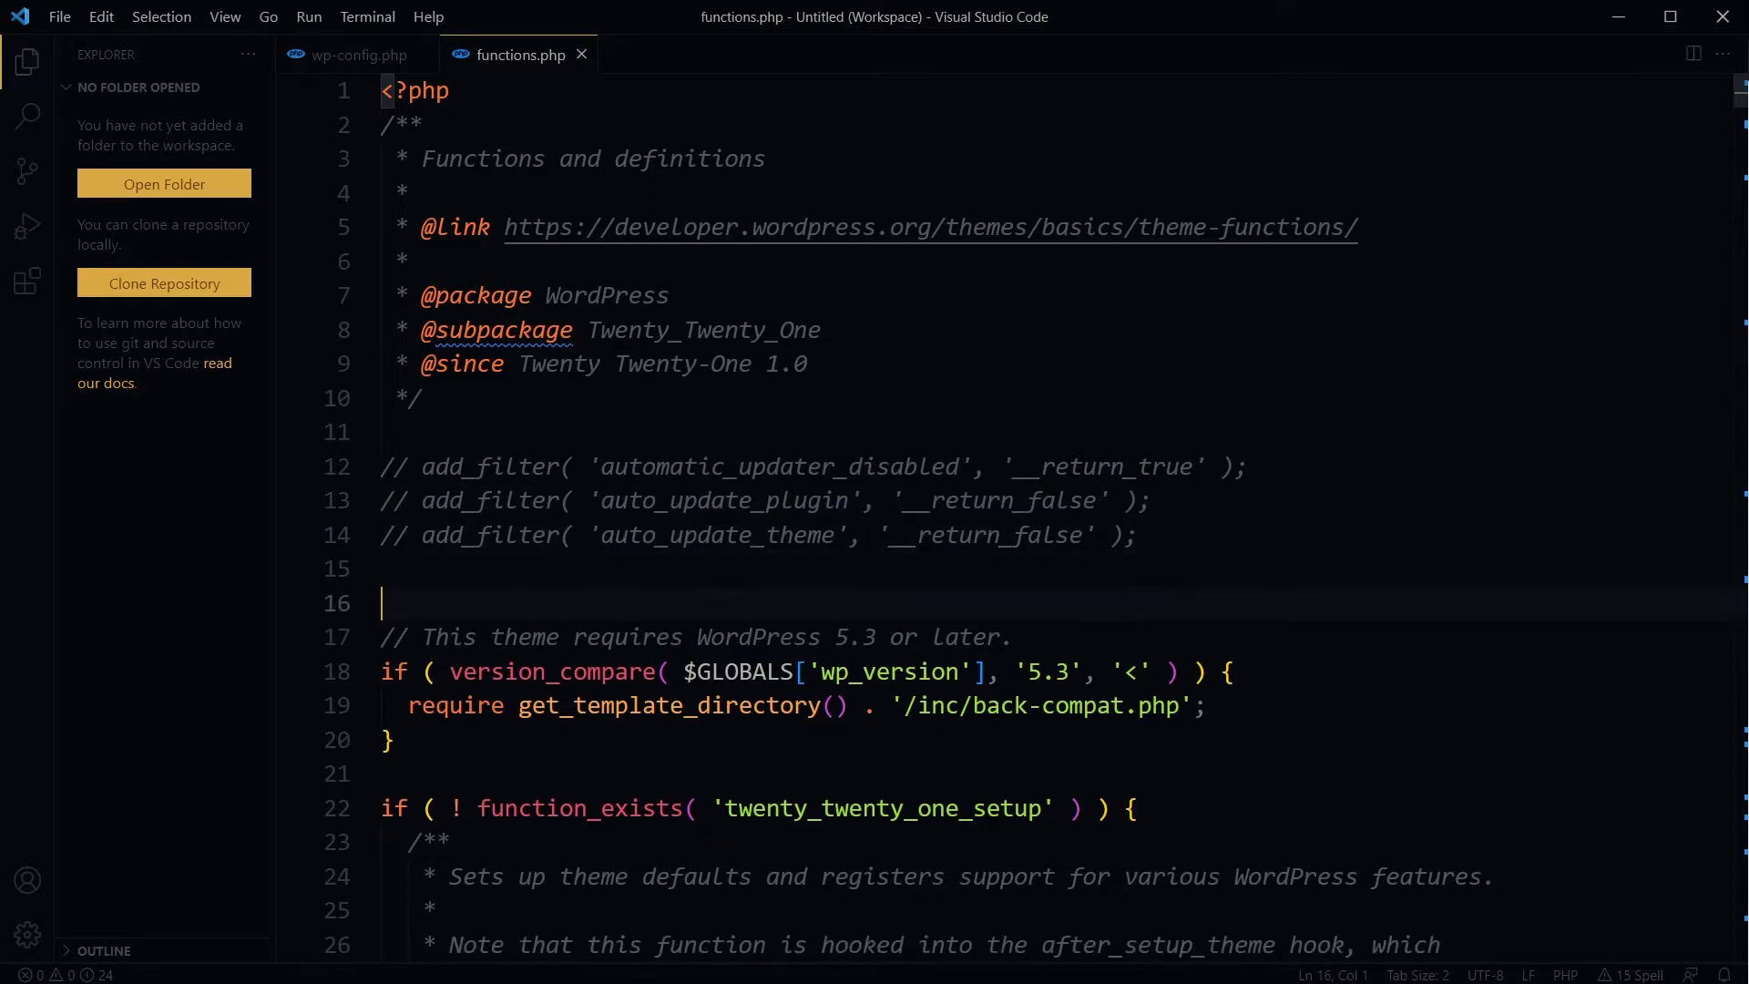
Review the three commented-out filters in functions.php and the two commented-out update defines in wp-config.php
drag(1139, 535, 366, 471)
click(357, 54)
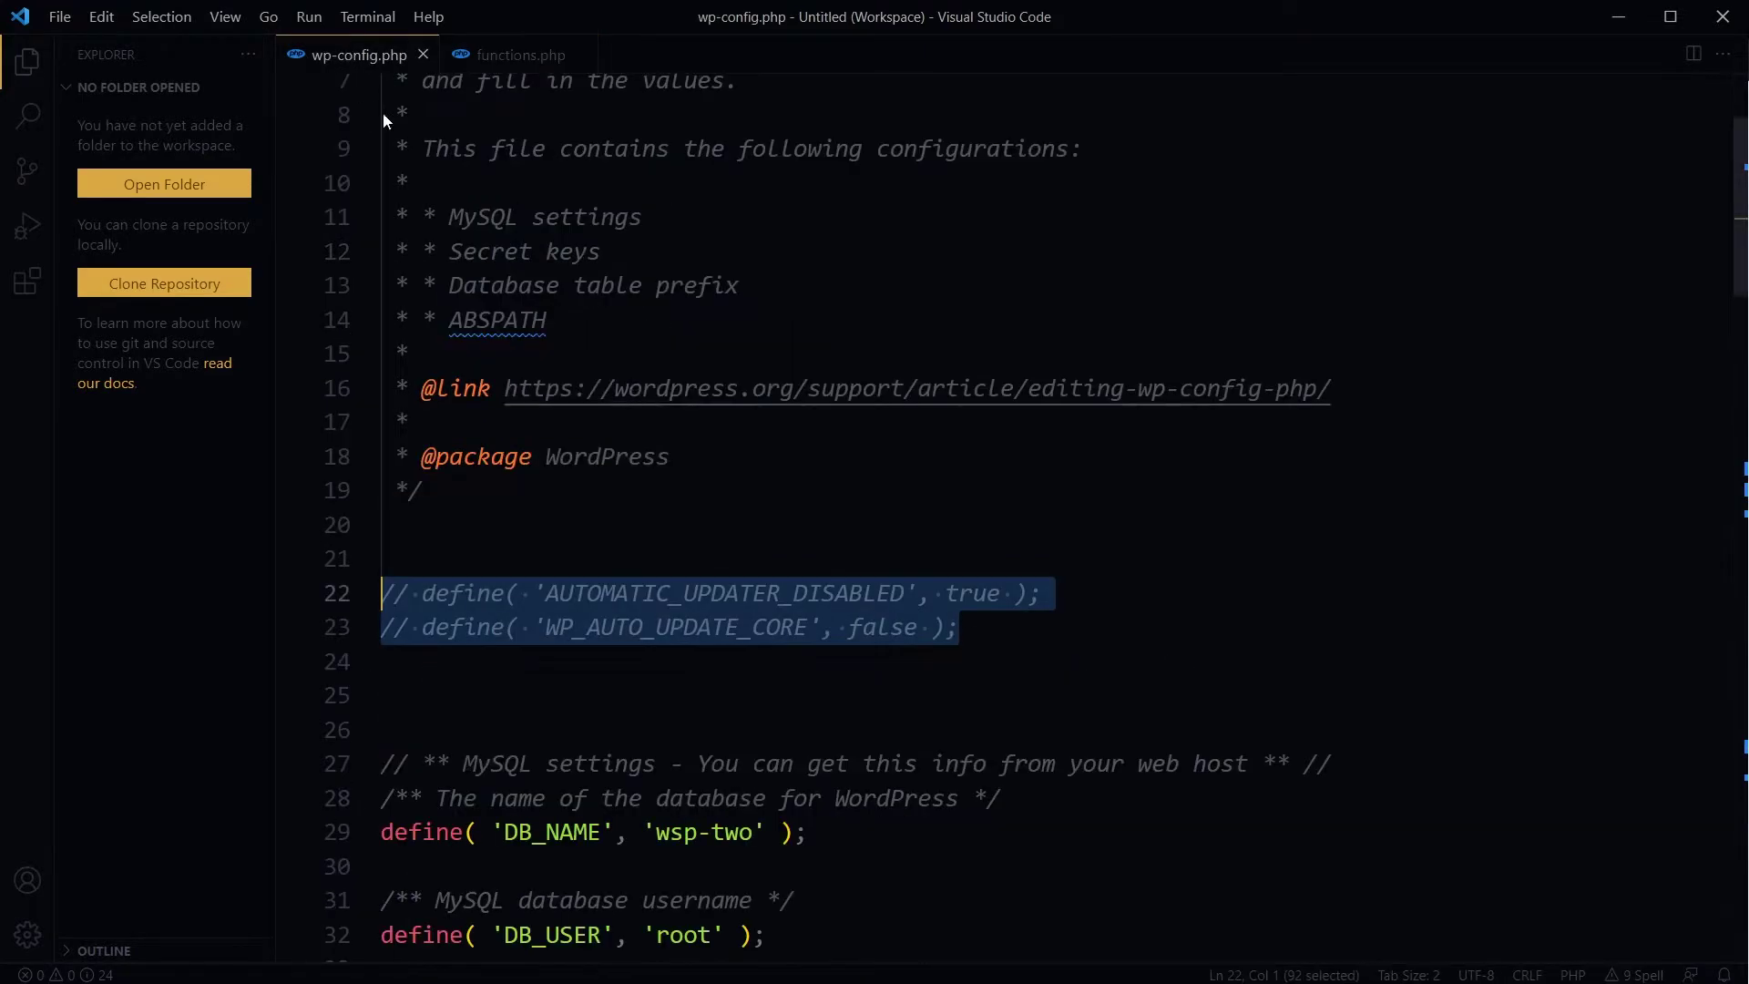
click(385, 524)
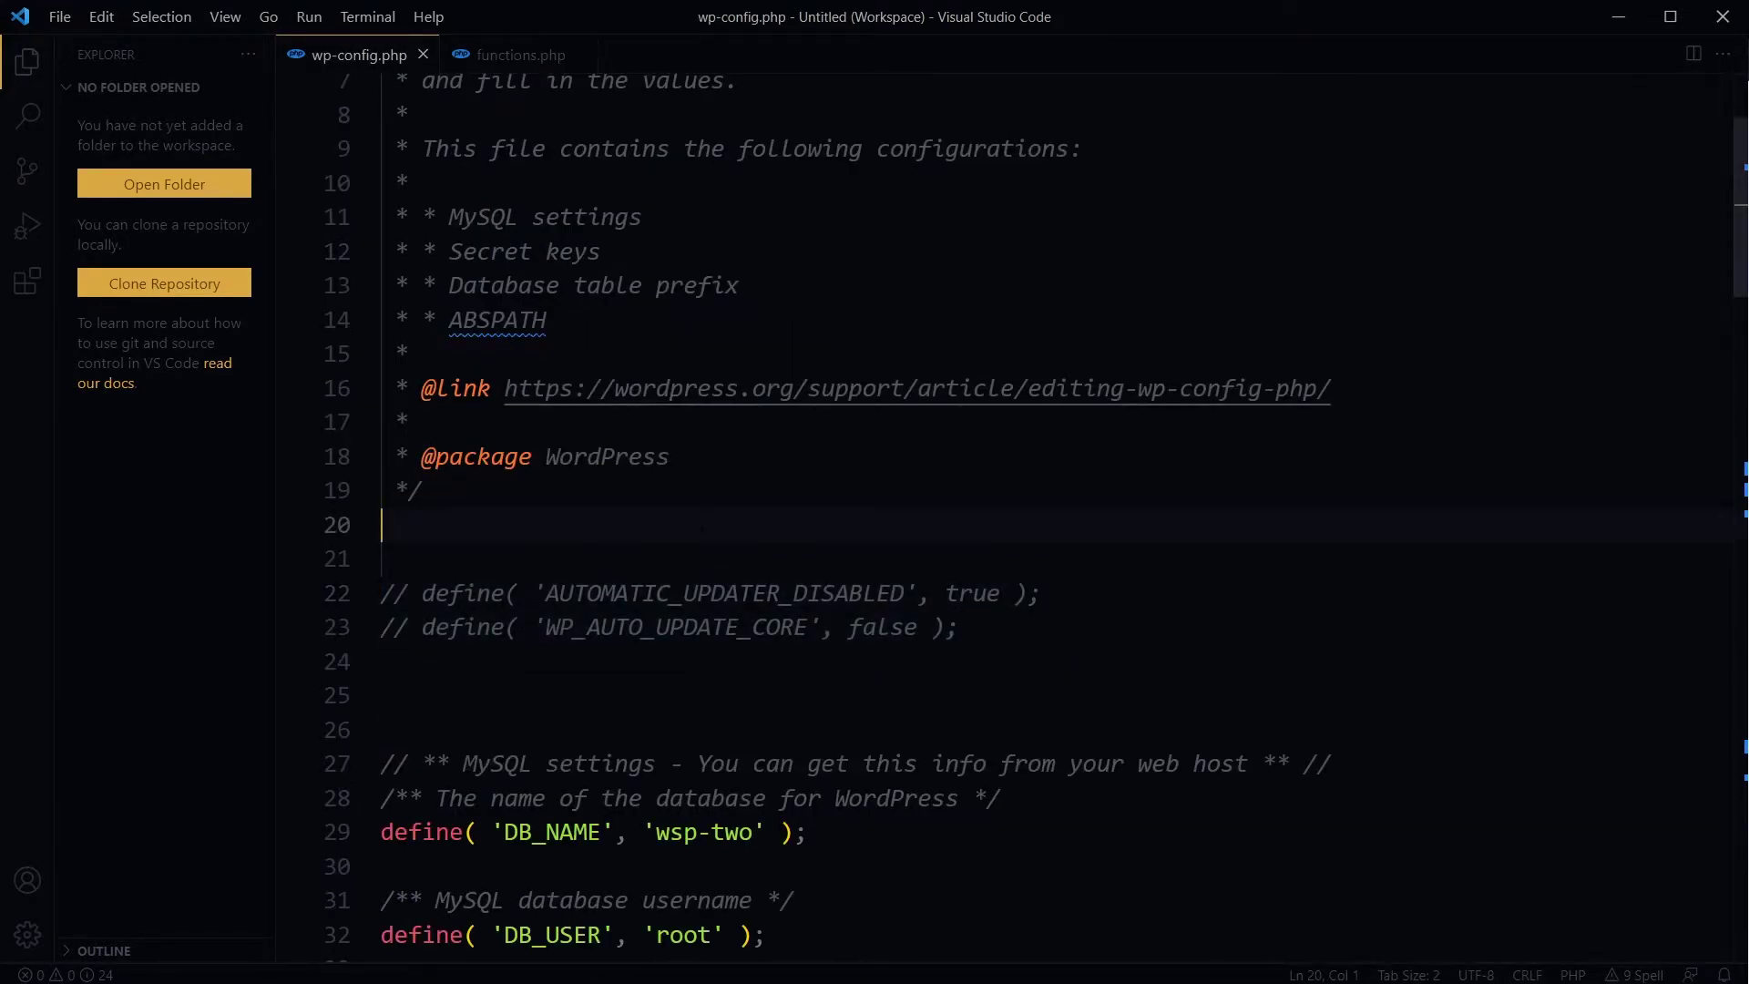
drag(961, 629, 346, 575)
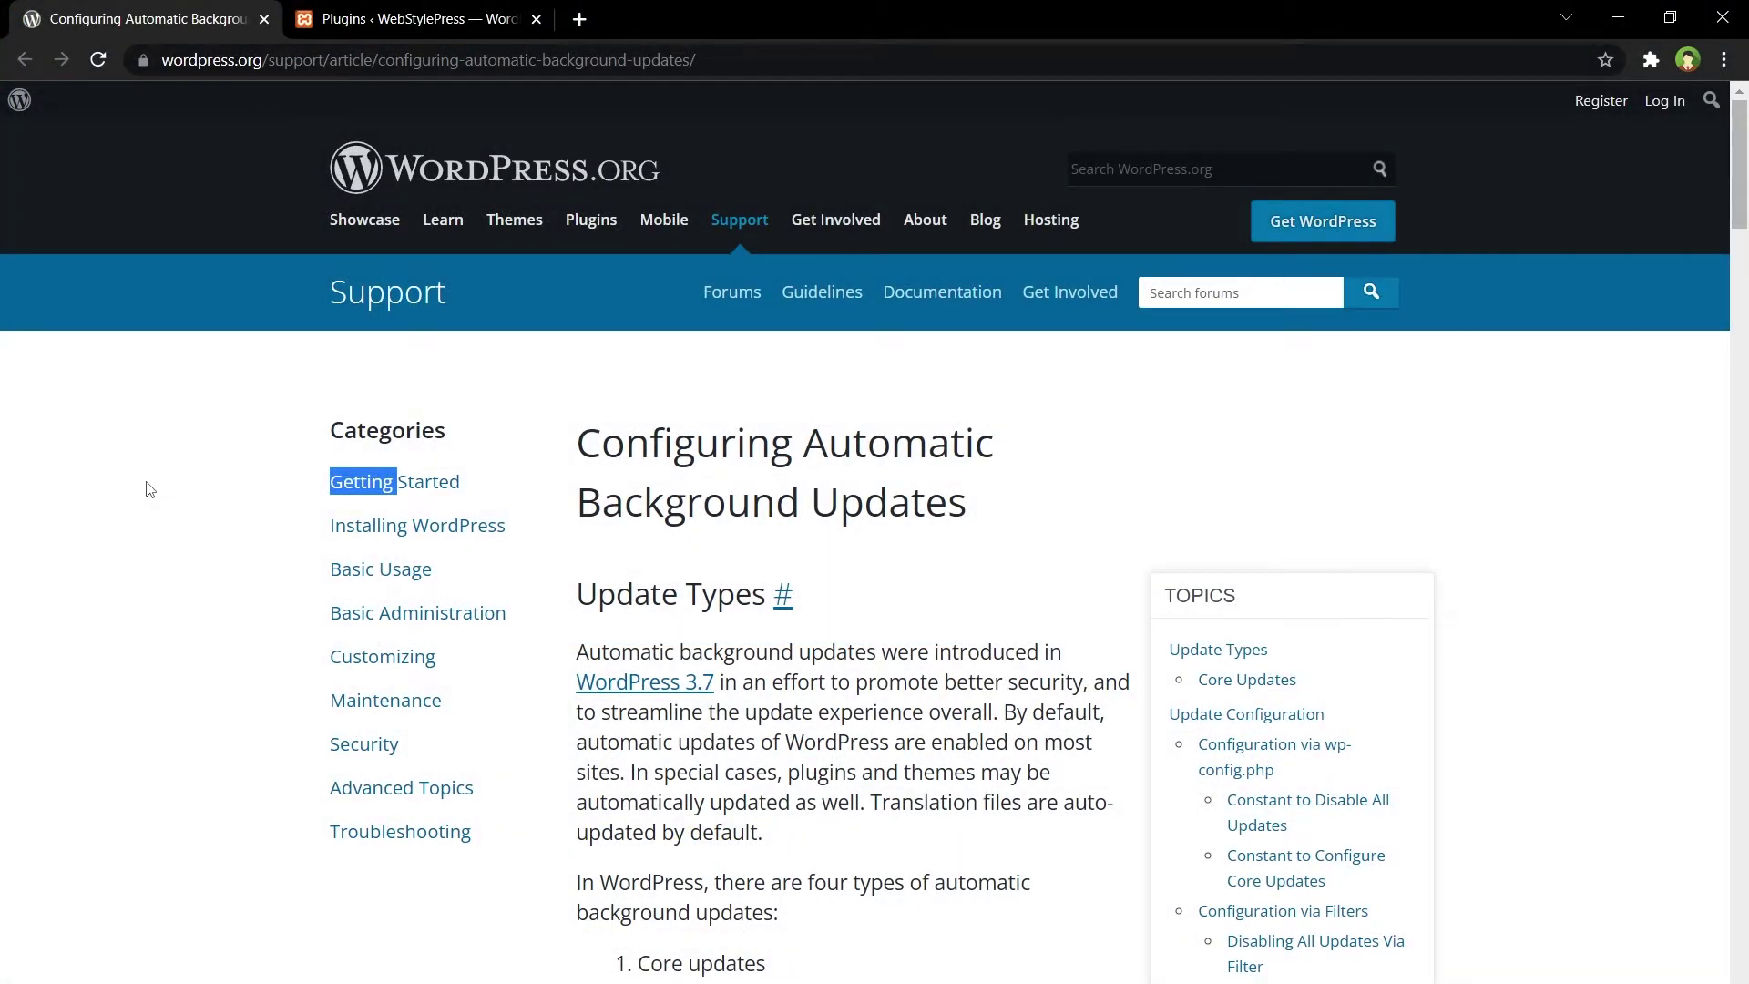
In the Configuring Automatic Background Updates article in the browser, examine the title and the list of automatic background update types
click(637, 442)
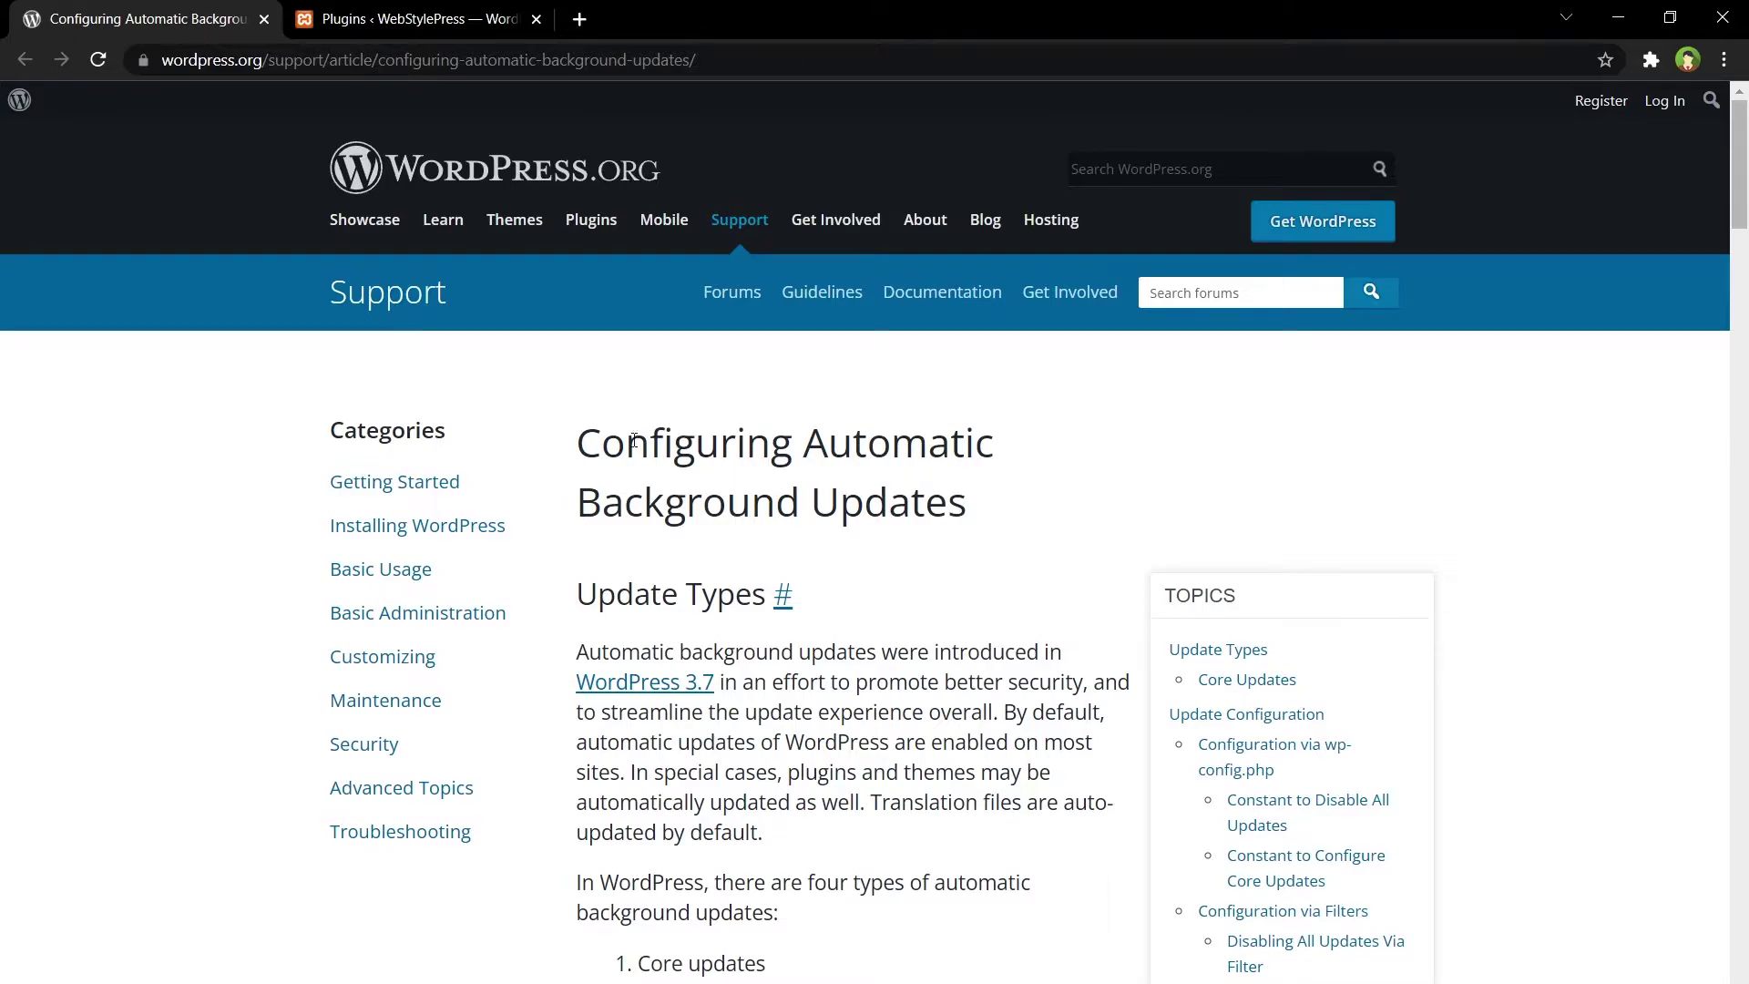
drag(580, 434, 1009, 520)
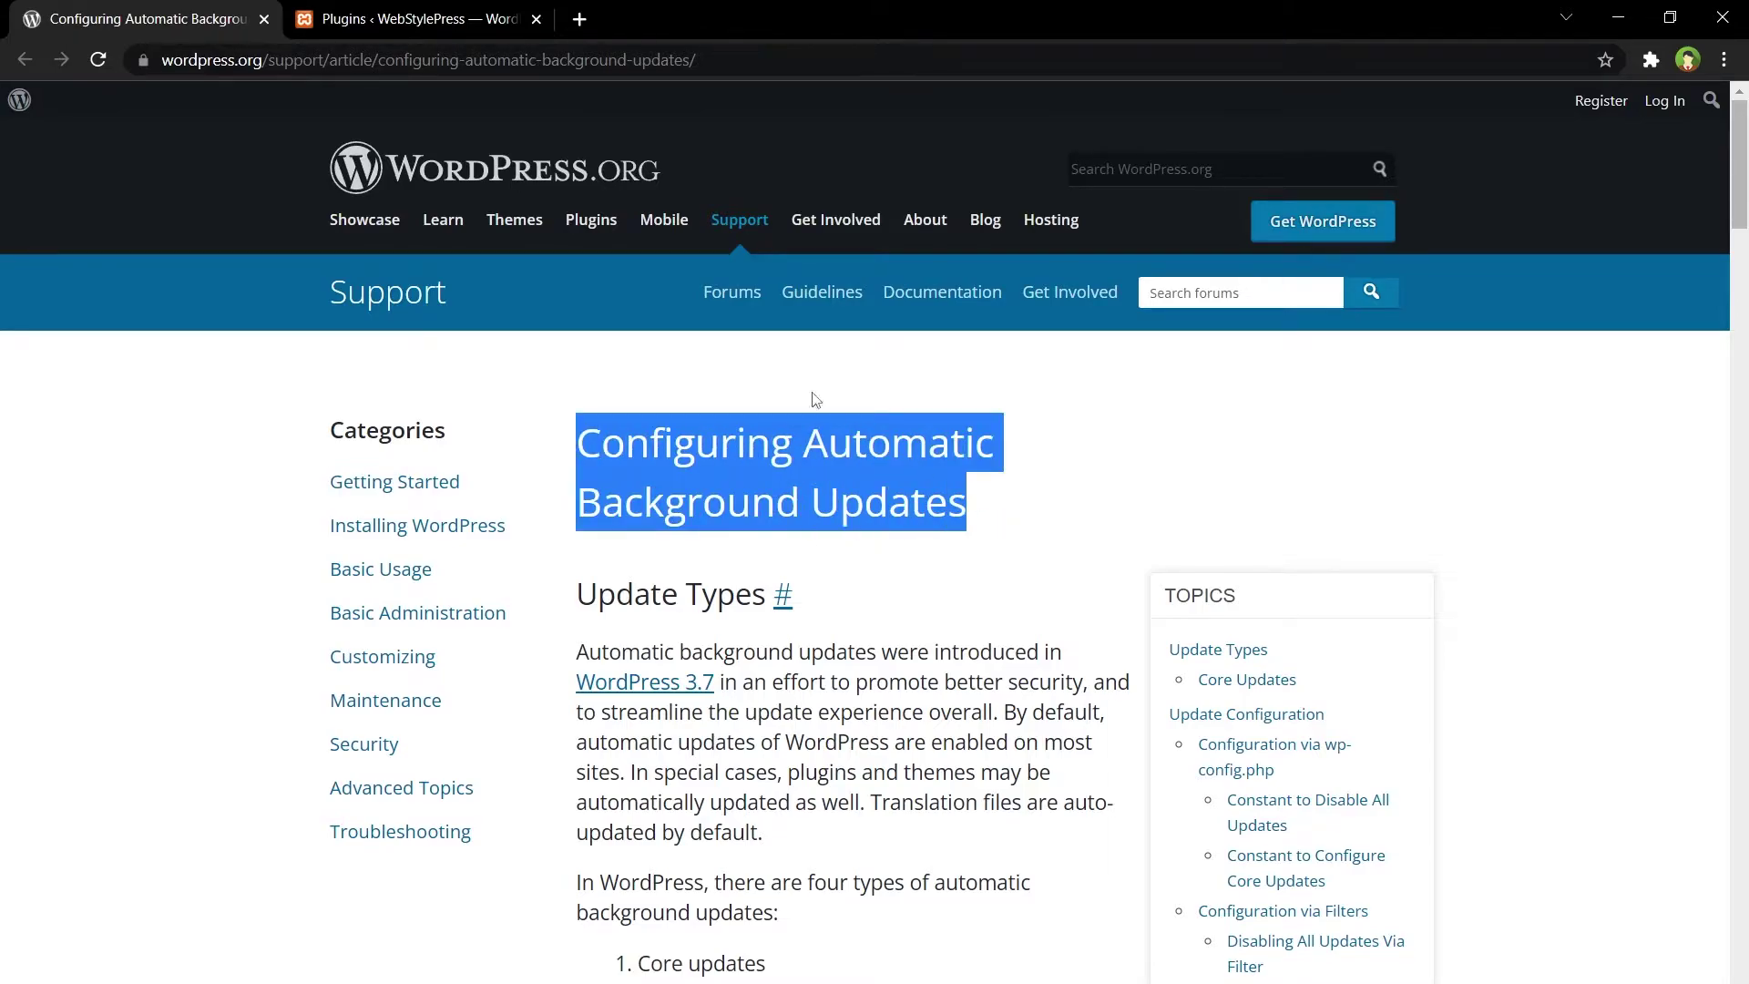
click(222, 596)
scroll(261, 624, down, 3)
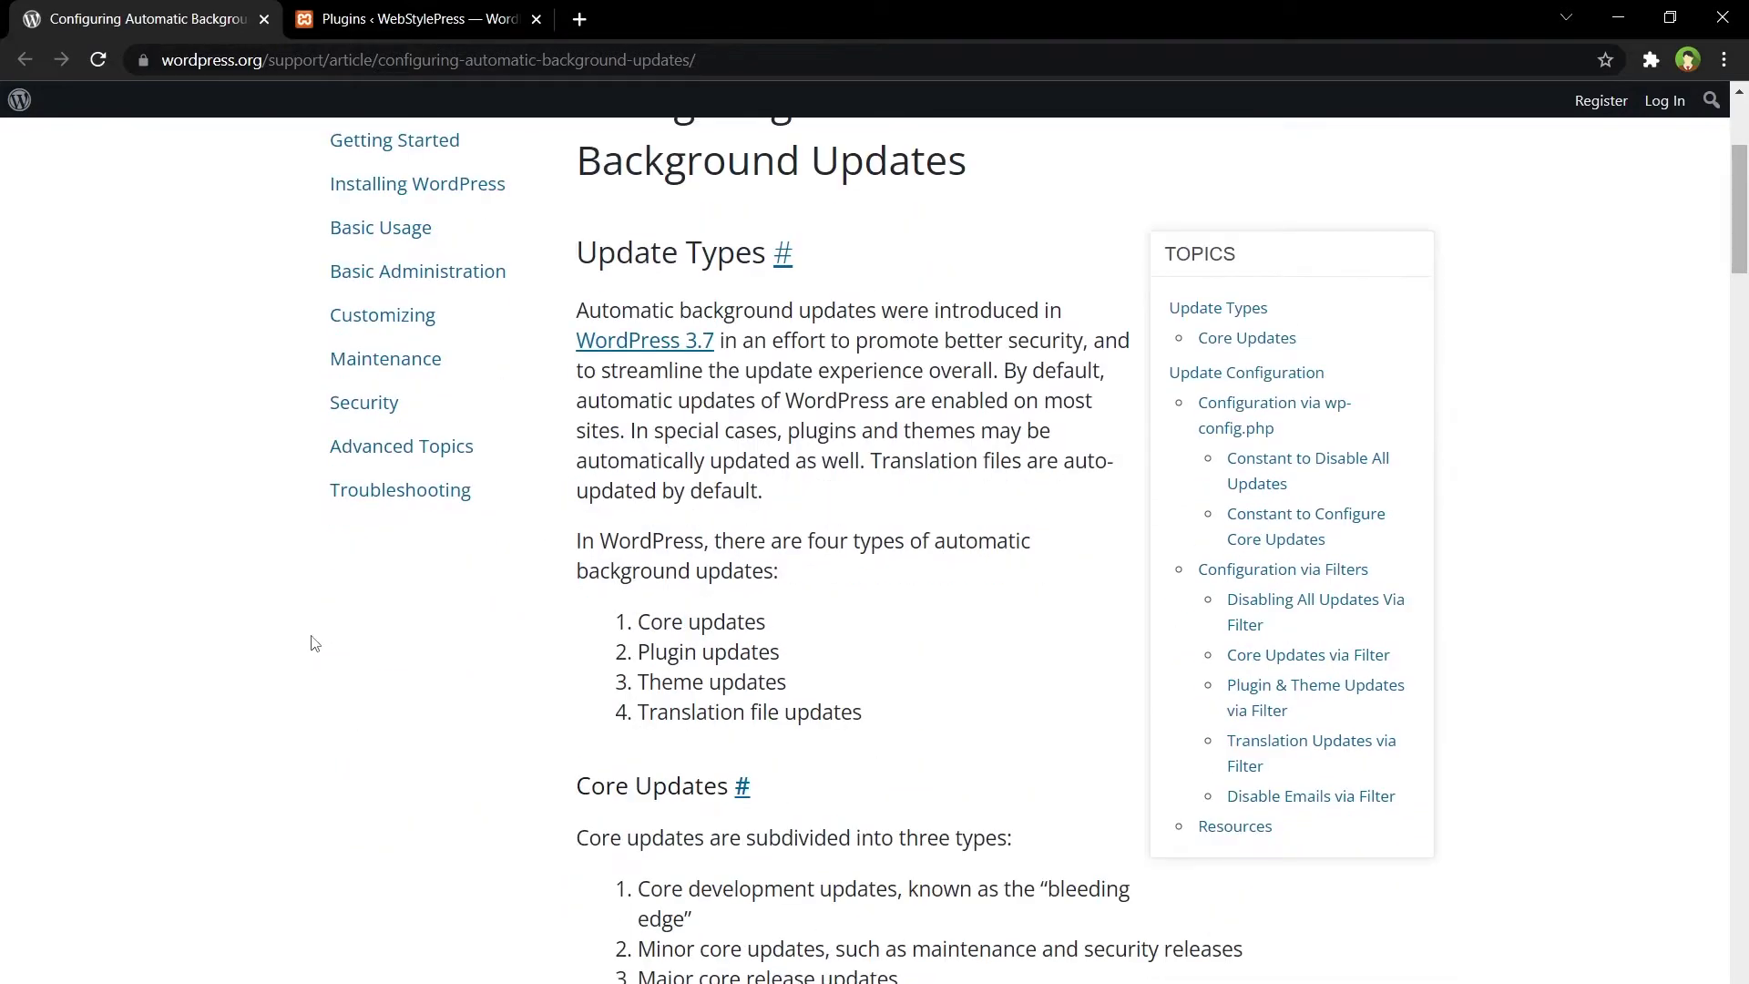
drag(597, 632, 917, 710)
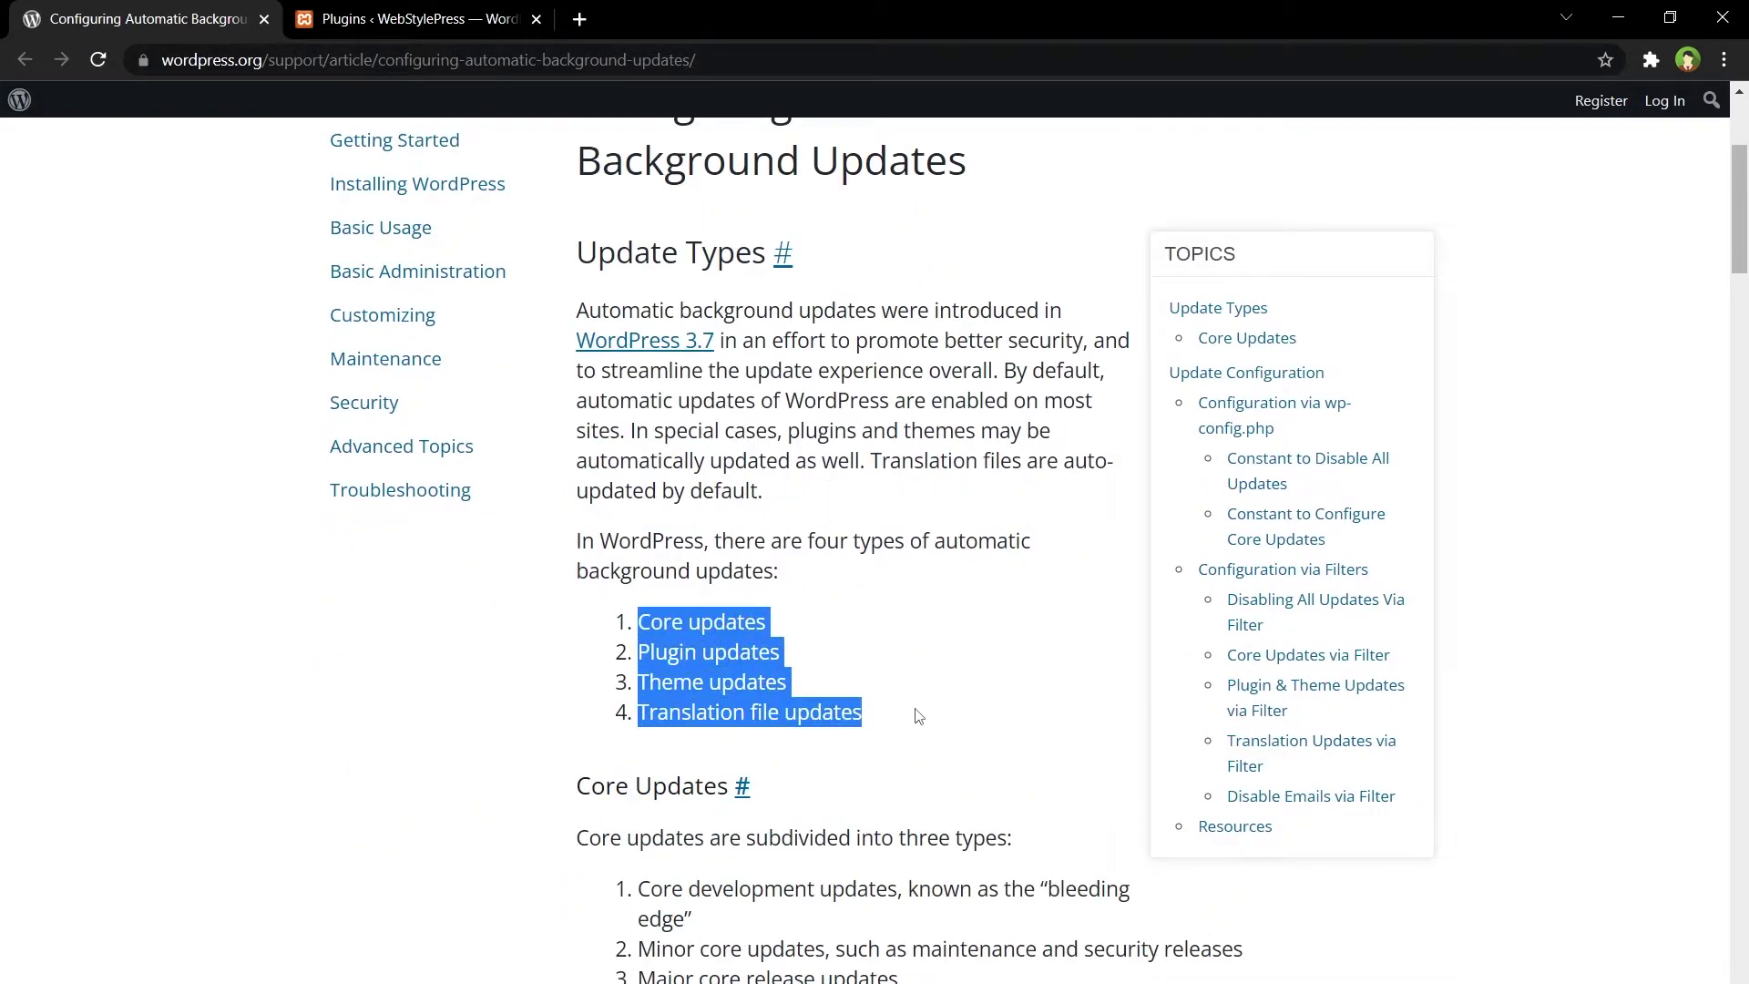
click(917, 710)
drag(627, 632, 787, 685)
click(746, 742)
drag(666, 713, 877, 721)
click(869, 727)
Skim the article's sections on update configuration through wp-config.php constants and through filters
scroll(234, 675, down, 15)
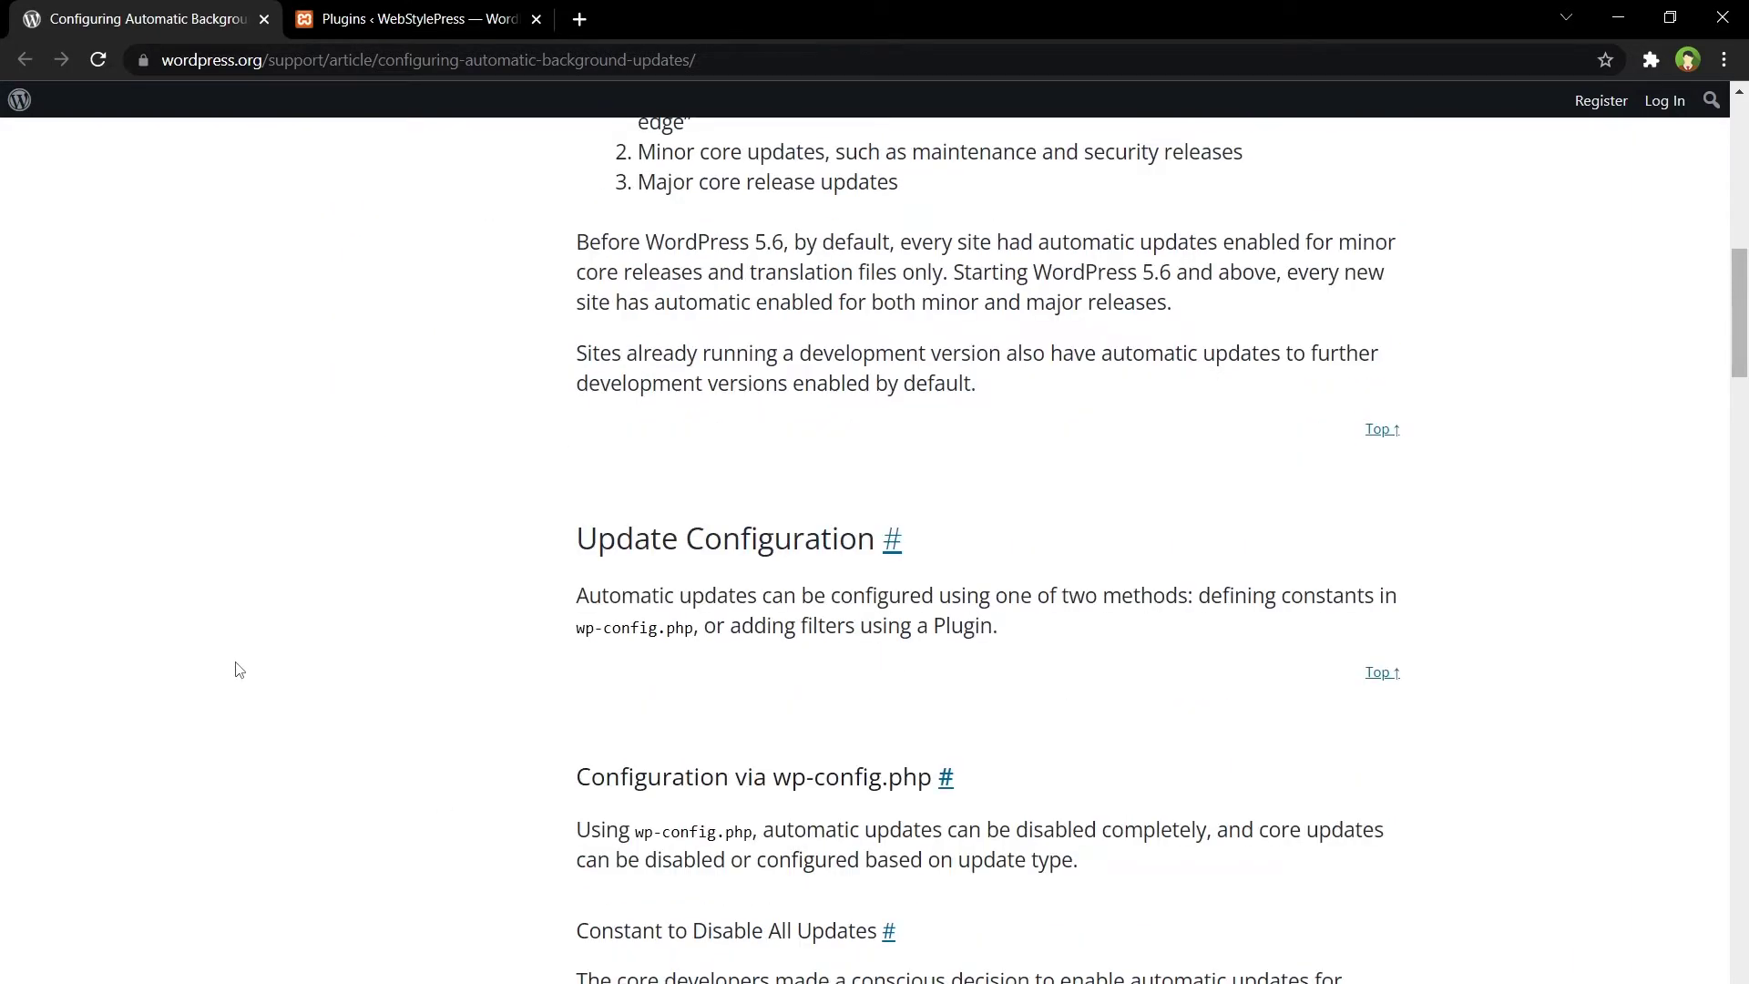
scroll(234, 675, down, 15)
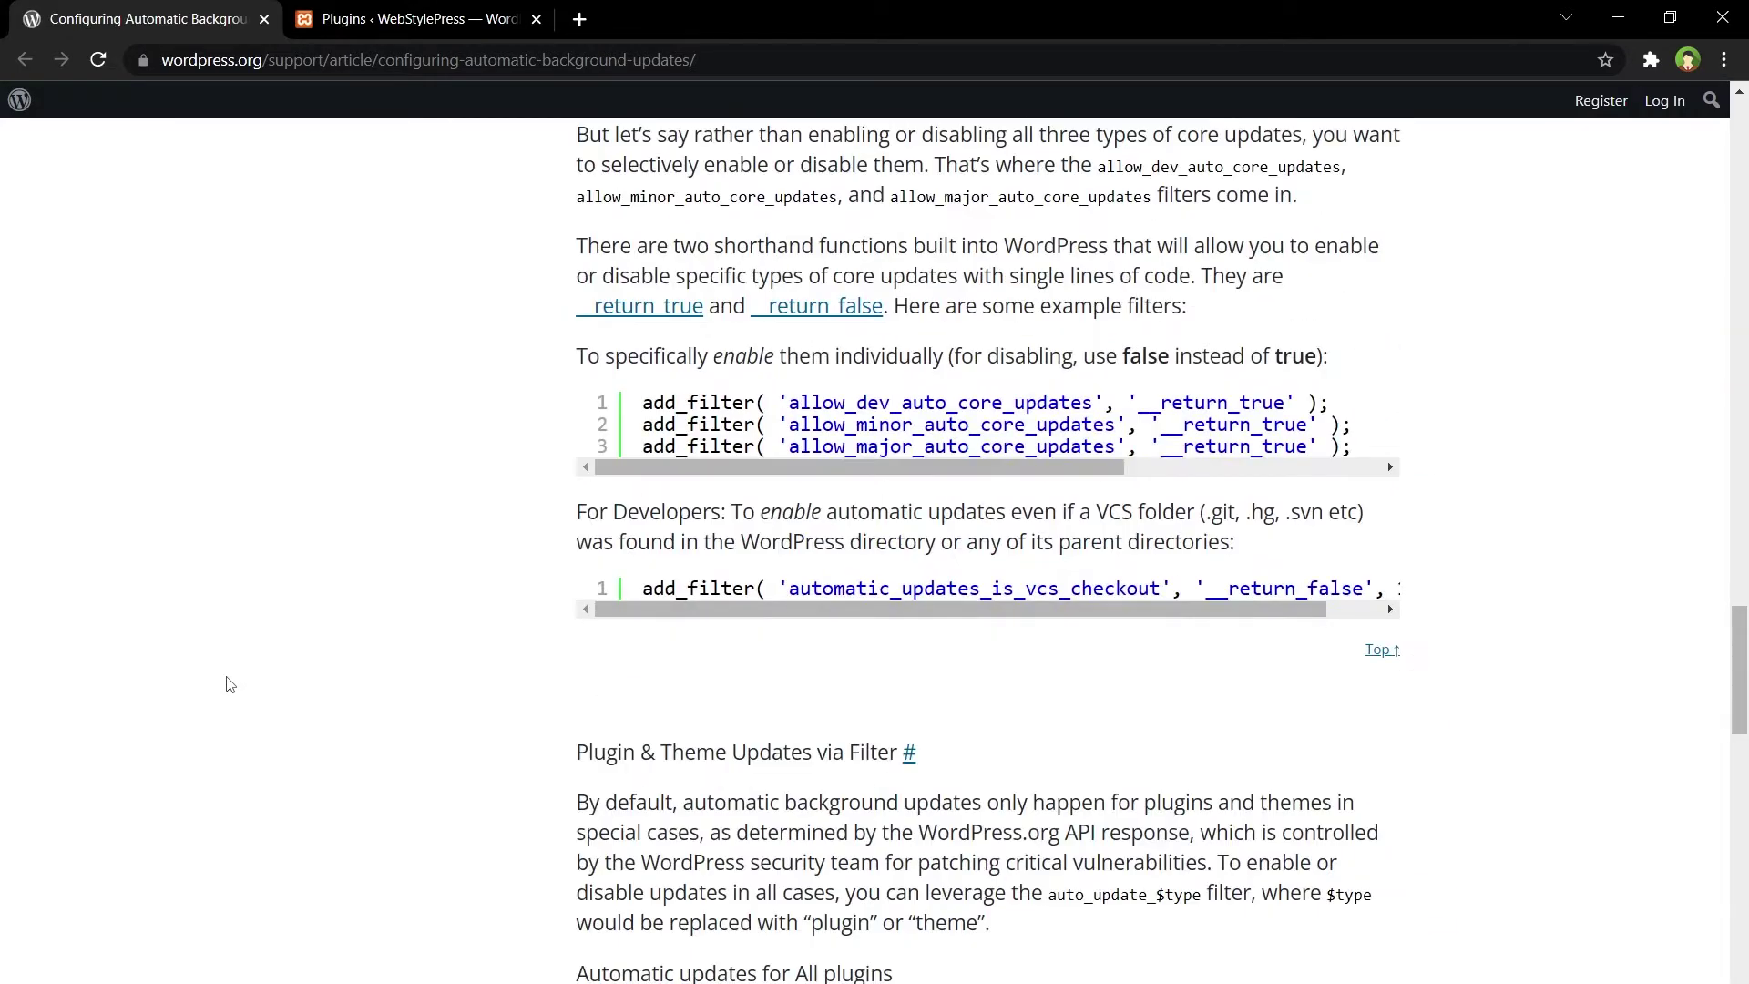
scroll(227, 683, up, 20)
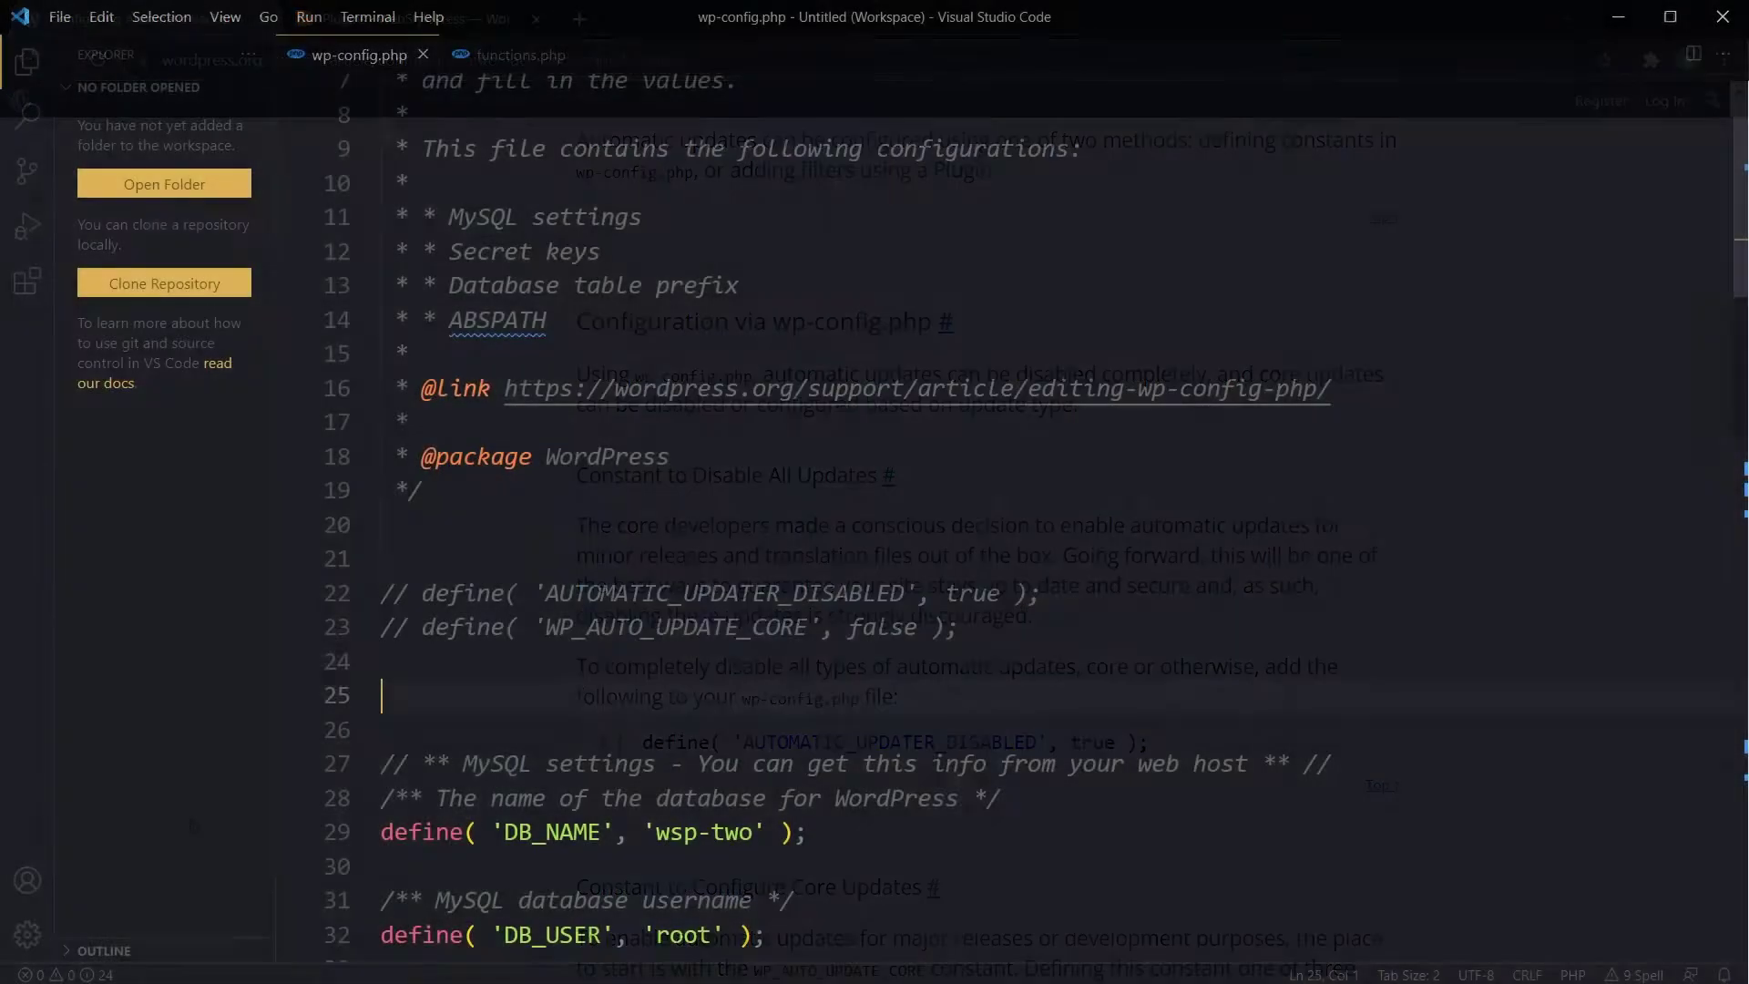
In Visual Studio Code, delete the two commented-out update defines and surrounding blank lines from wp-config.php, then save the file
key(shift+Up)
key(shift+Home)
key(BackSpace)
key(Delete)
key(Delete)
key(Delete)
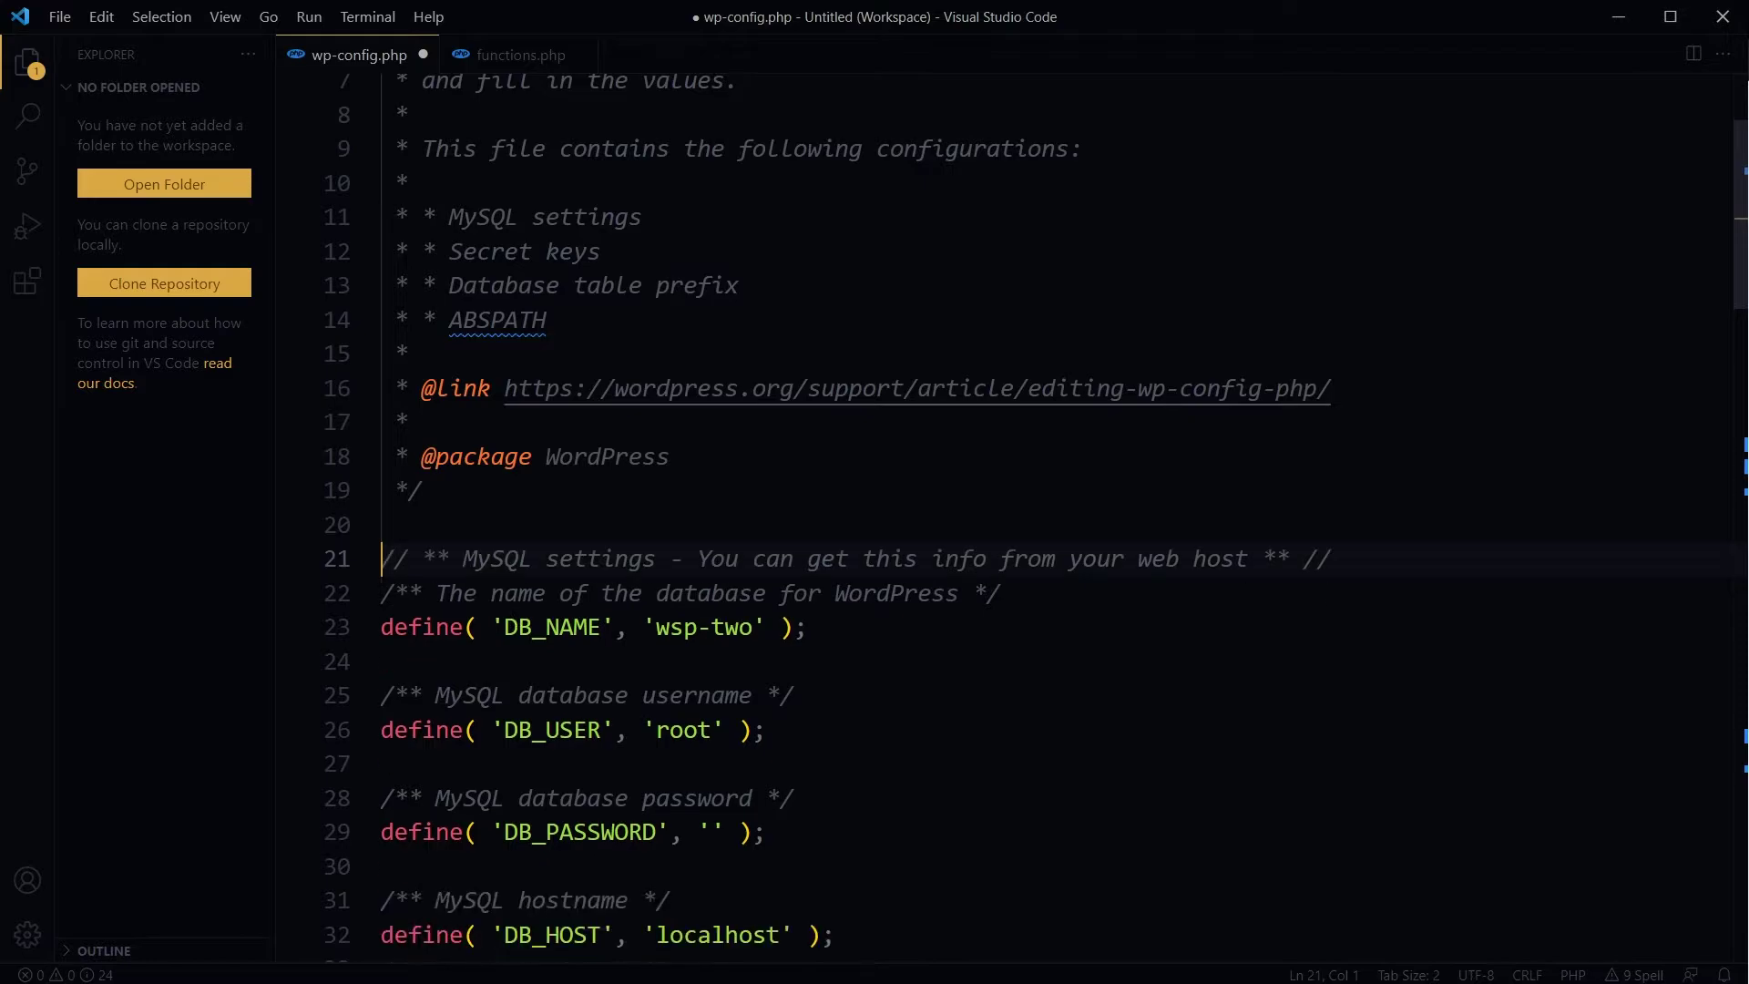
key(ctrl+s)
Delete the three commented-out update filters and the extra blank lines from functions.php
key(ctrl+Tab)
key(Escape)
key(shift+Up)
key(shift+Up)
key(shift+Right)
key(shift+Up)
key(shift+Home)
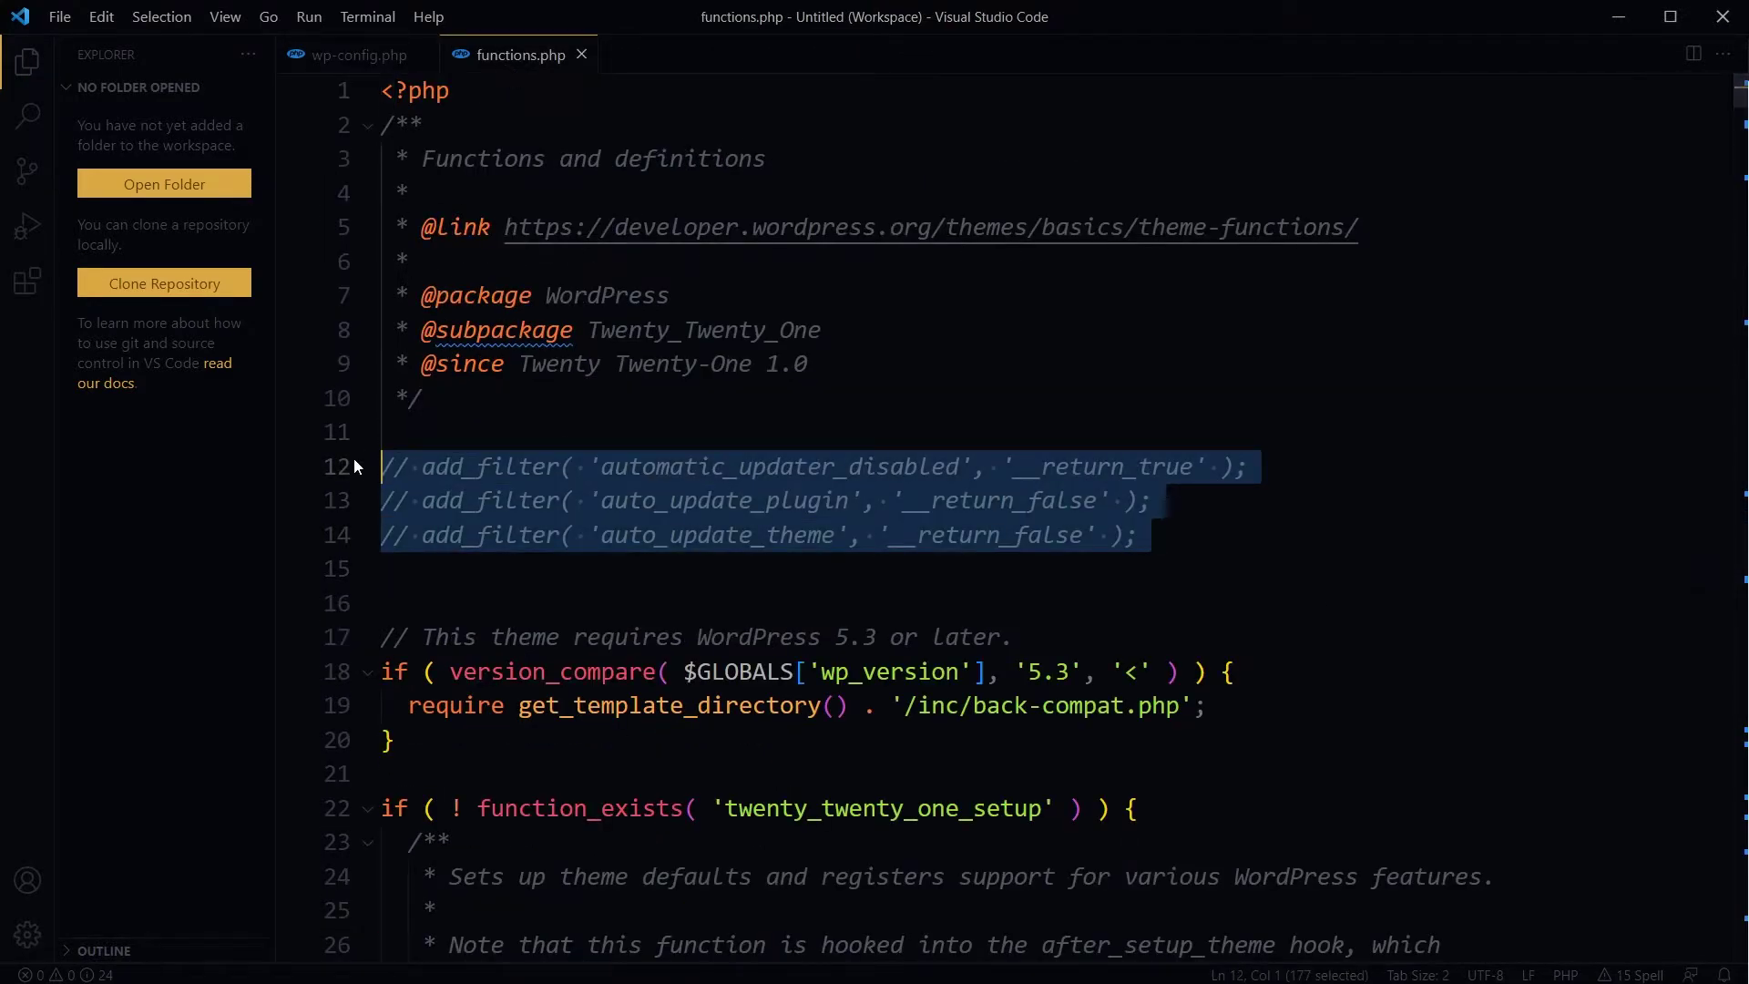
key(BackSpace)
key(Delete)
key(Delete)
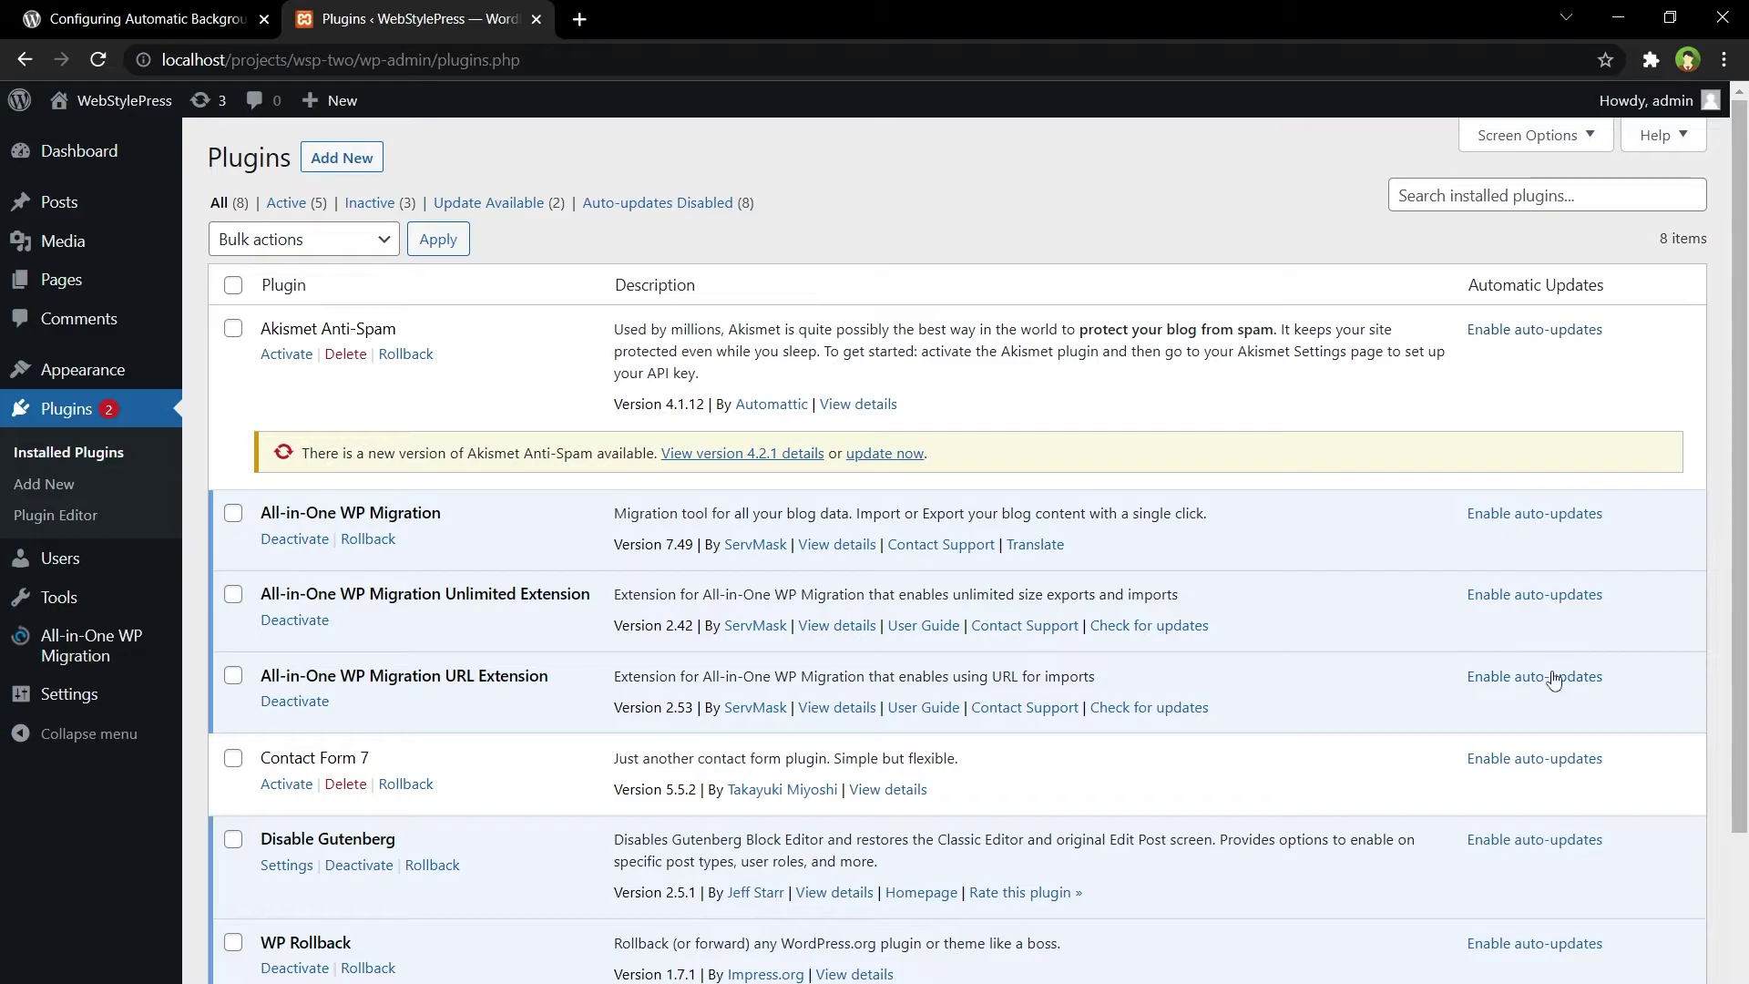
In the WordPress admin in the browser, inspect the auto-update option in the Twenty Twenty theme's details and close them
mouse_move(100, 368)
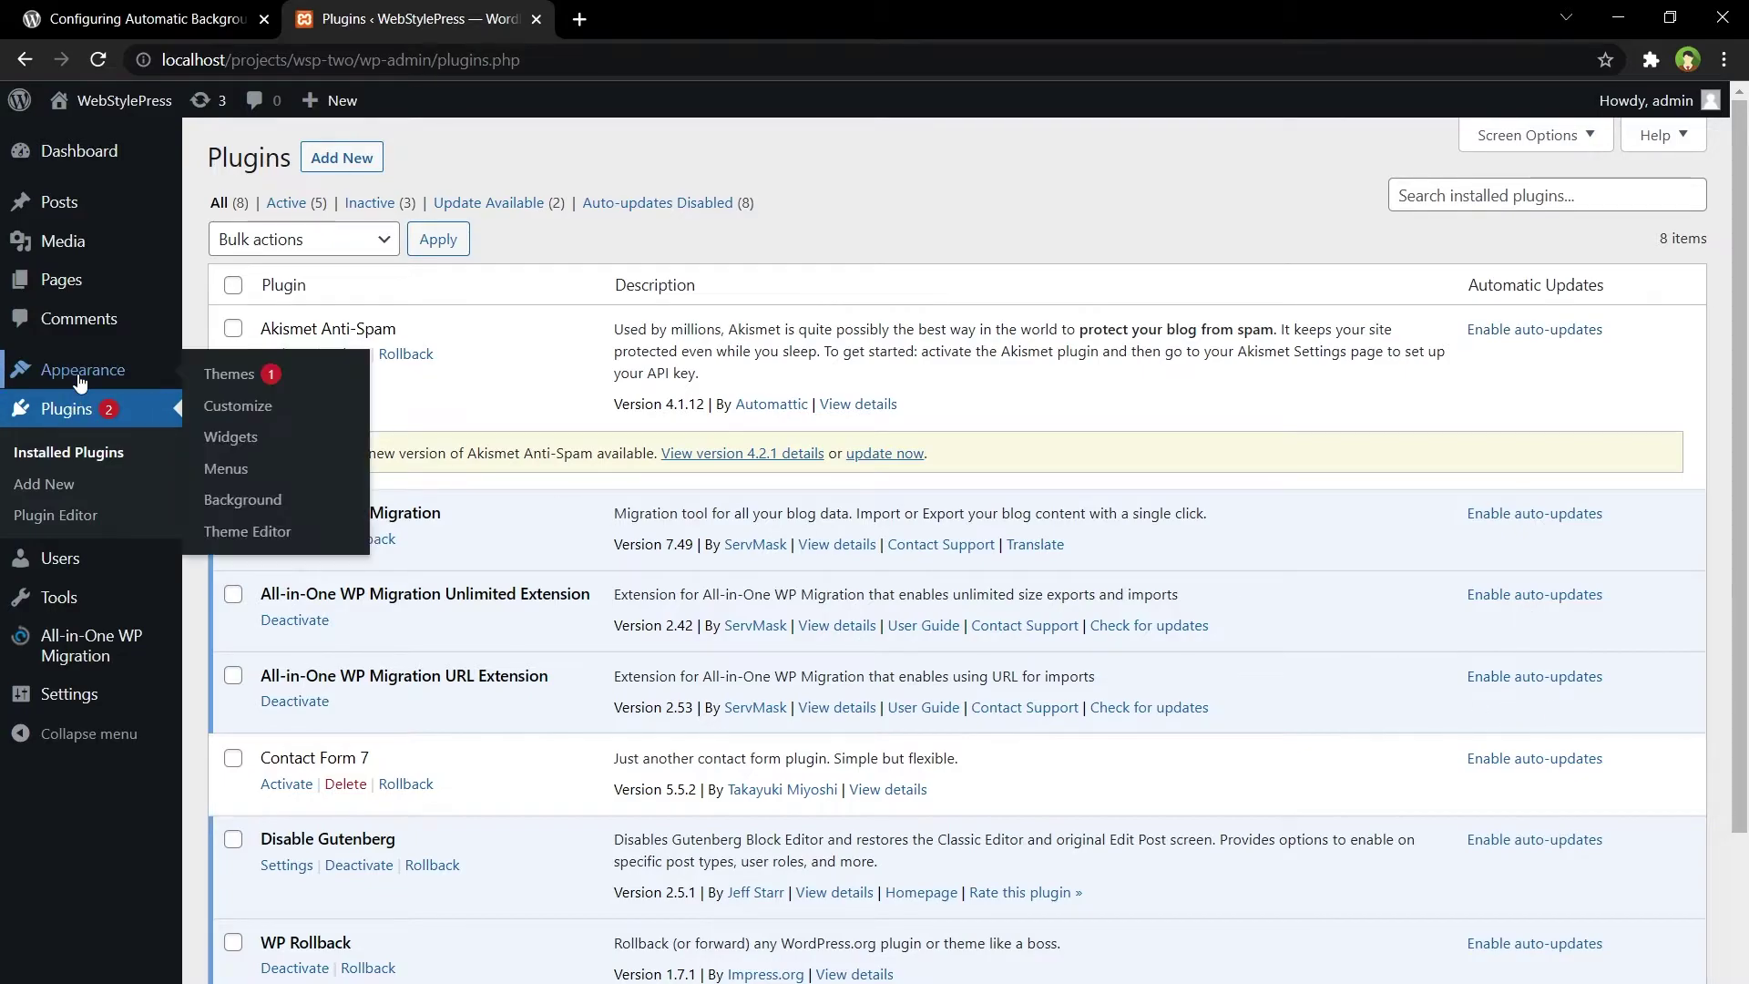
click(274, 381)
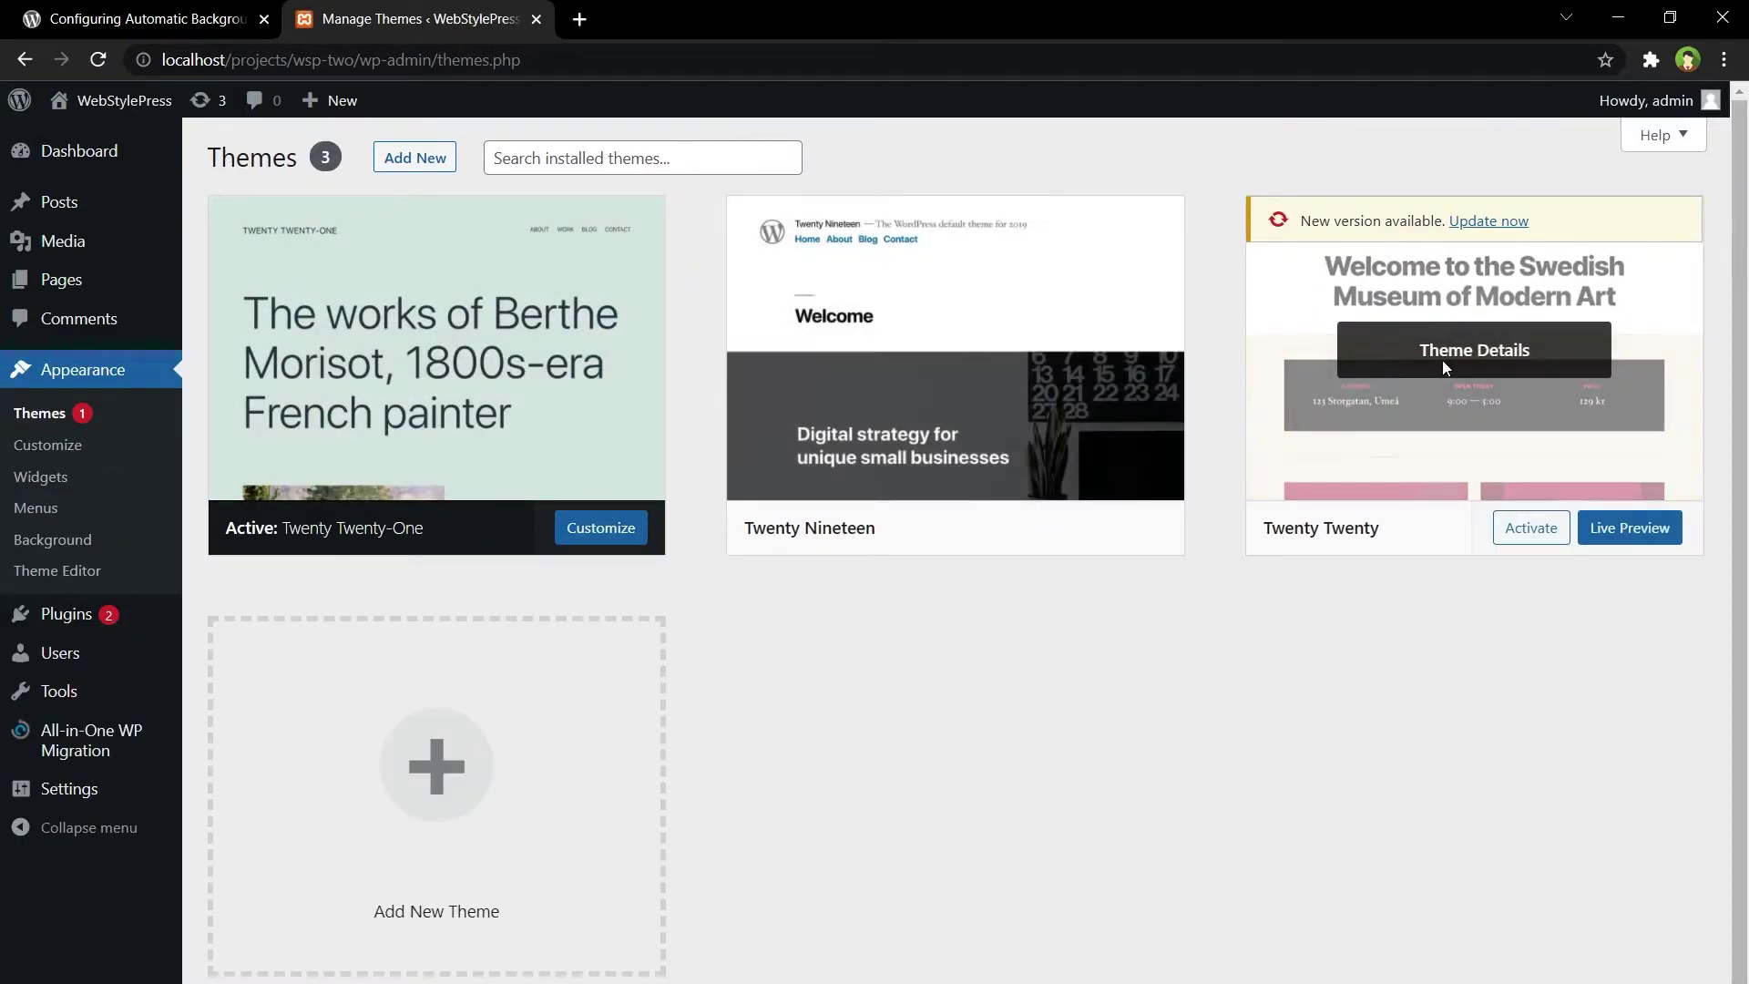
click(1440, 359)
double_click(1052, 561)
click(1226, 559)
key(Escape)
Open the WordPress Updates page and examine the automatic update statement and the link for maintenance and security releases
mouse_move(82, 171)
click(230, 186)
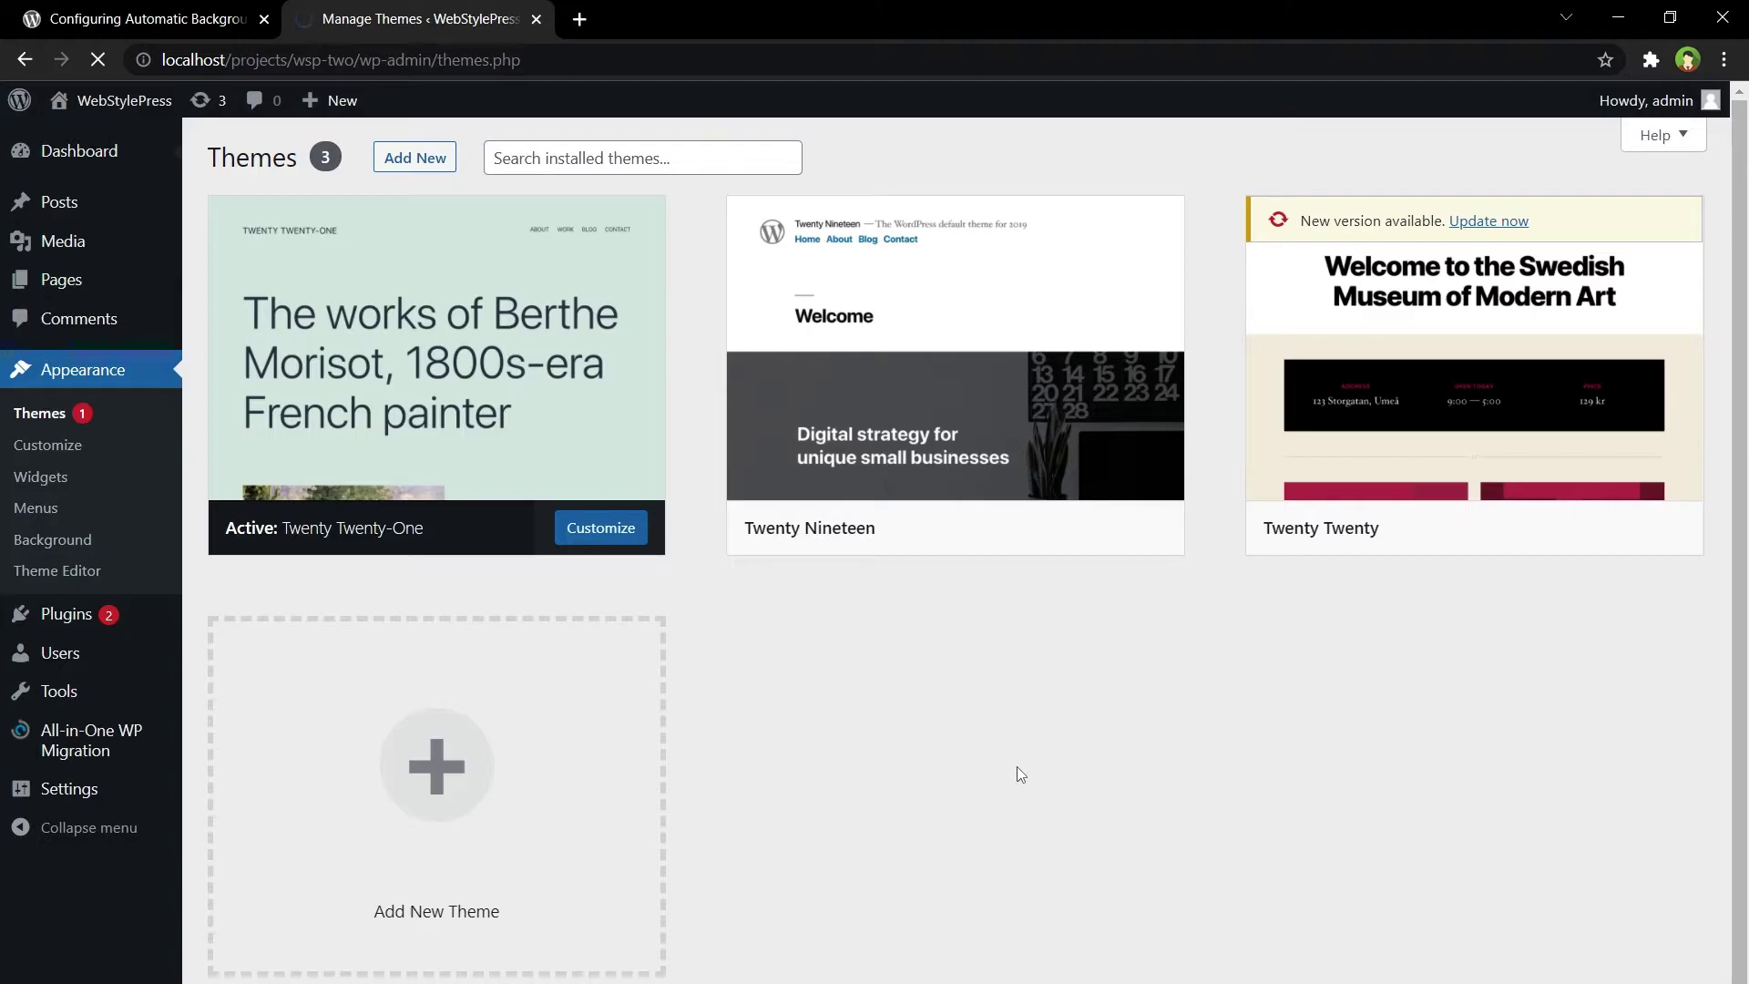
drag(678, 409, 205, 384)
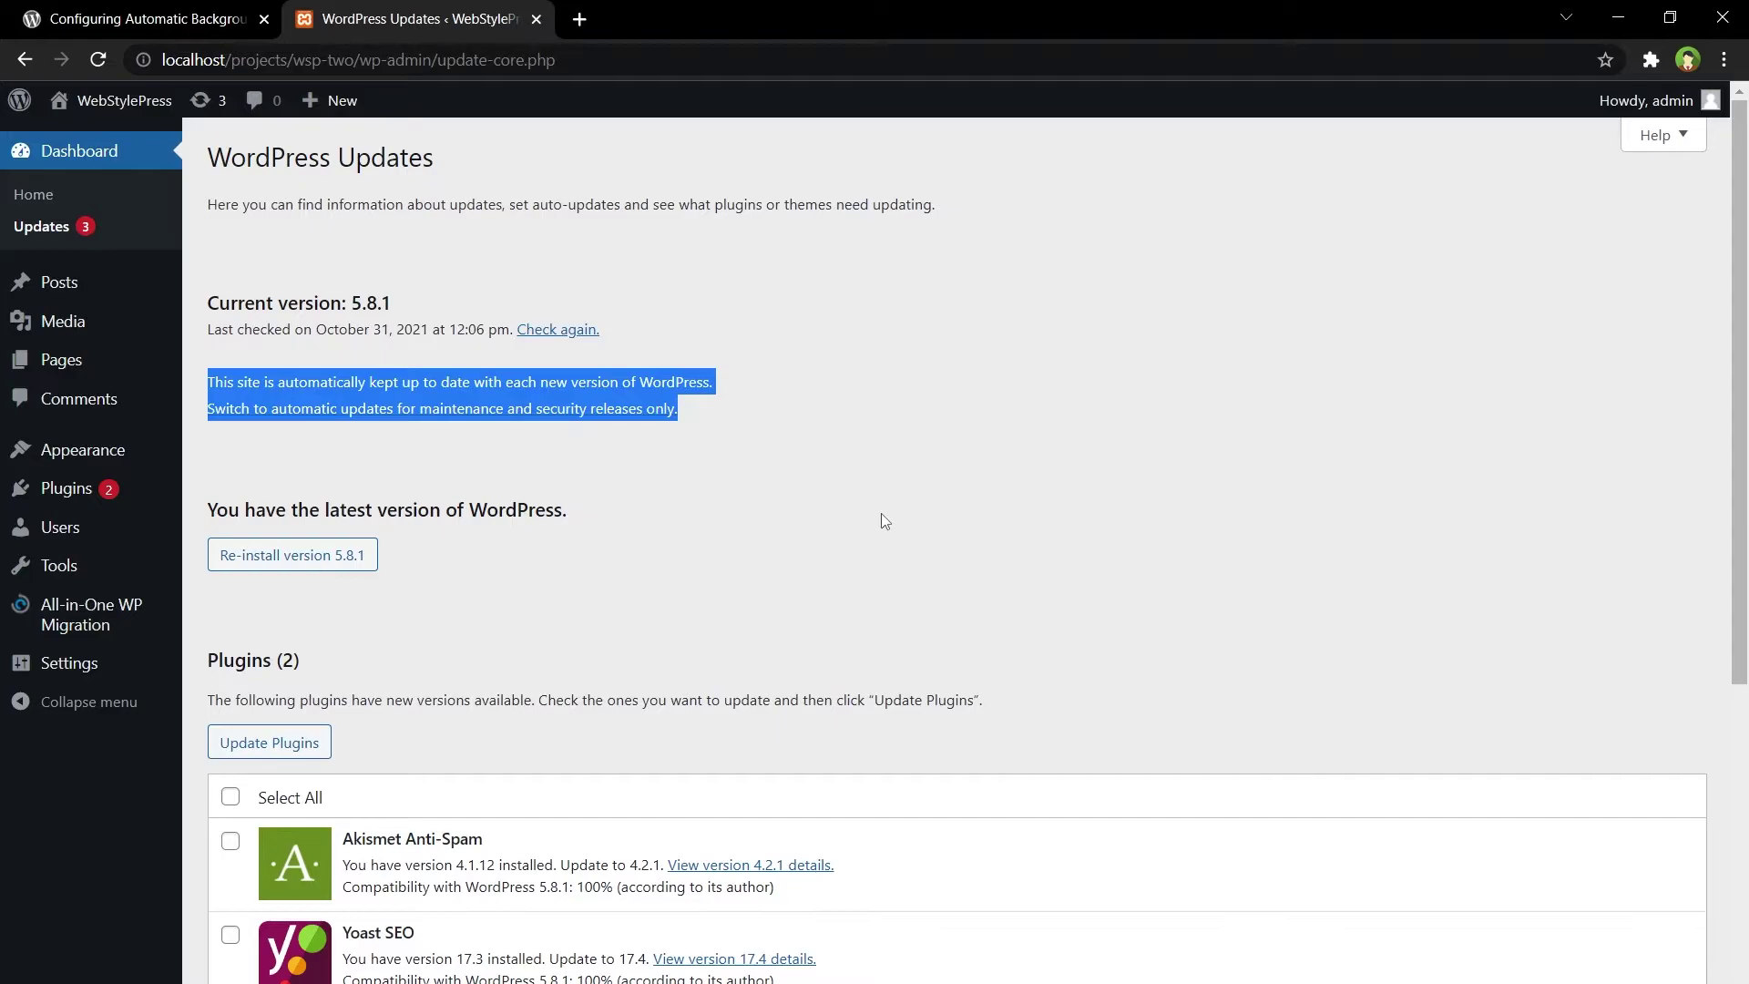
click(881, 521)
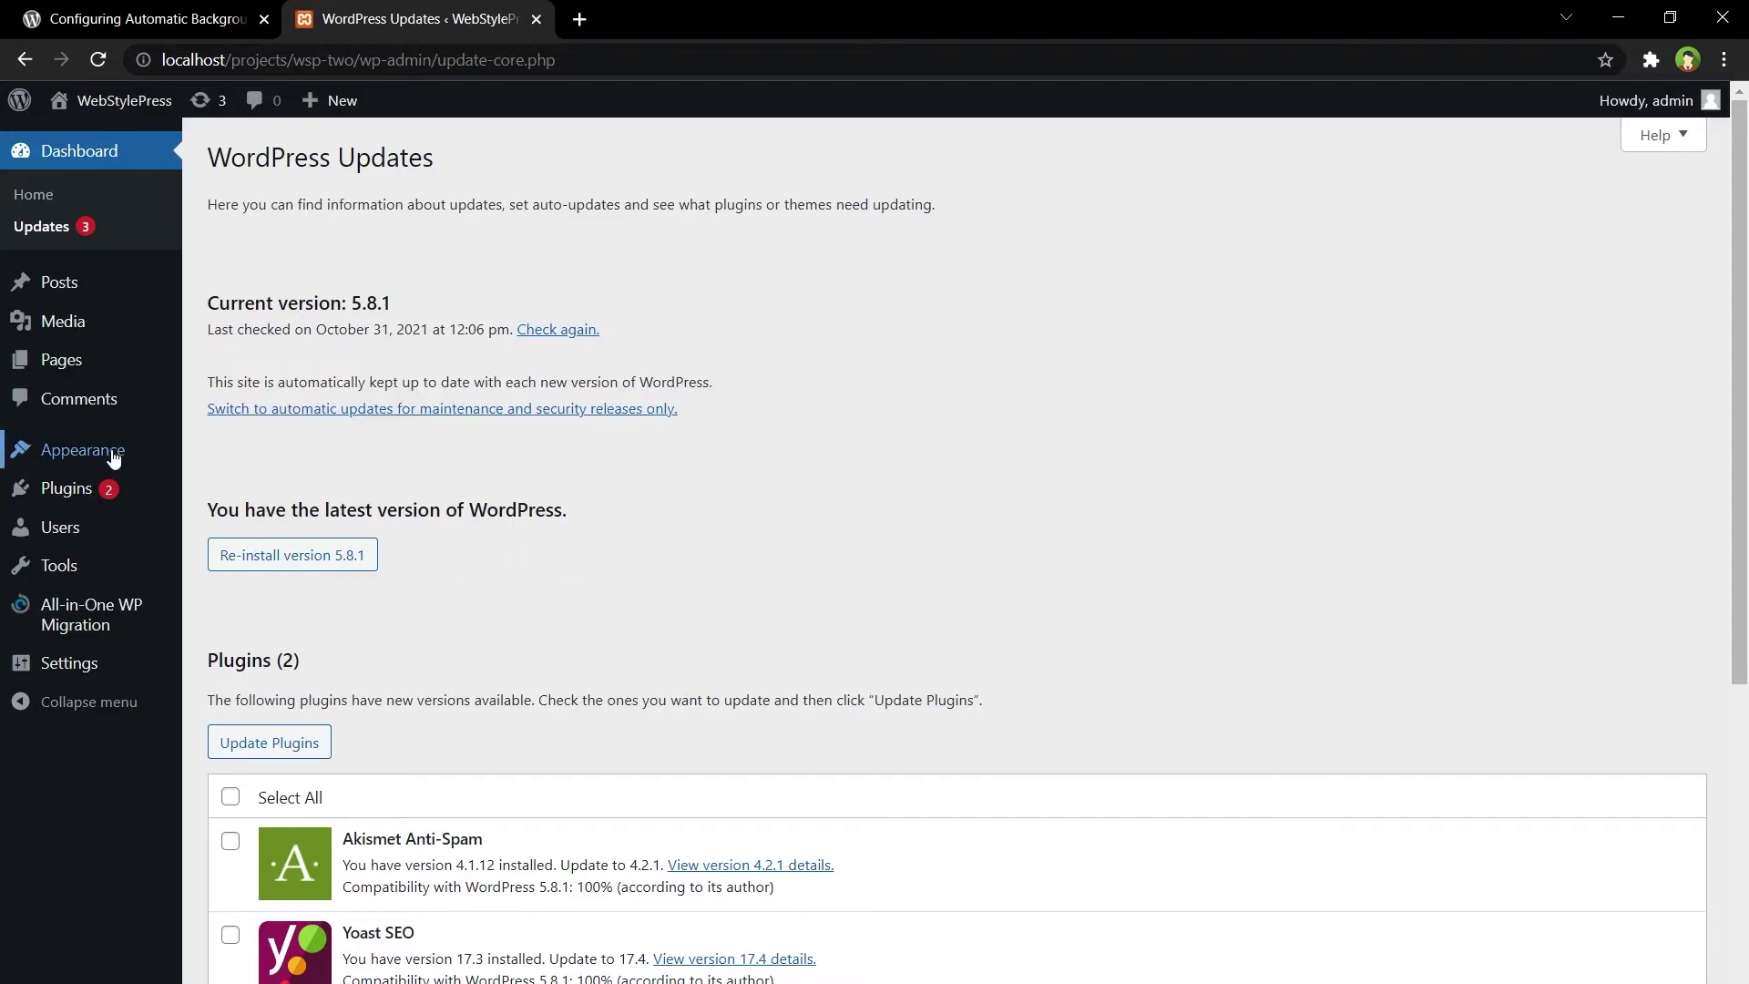
Search the plugins available to add for "disable updates"
mouse_move(80, 490)
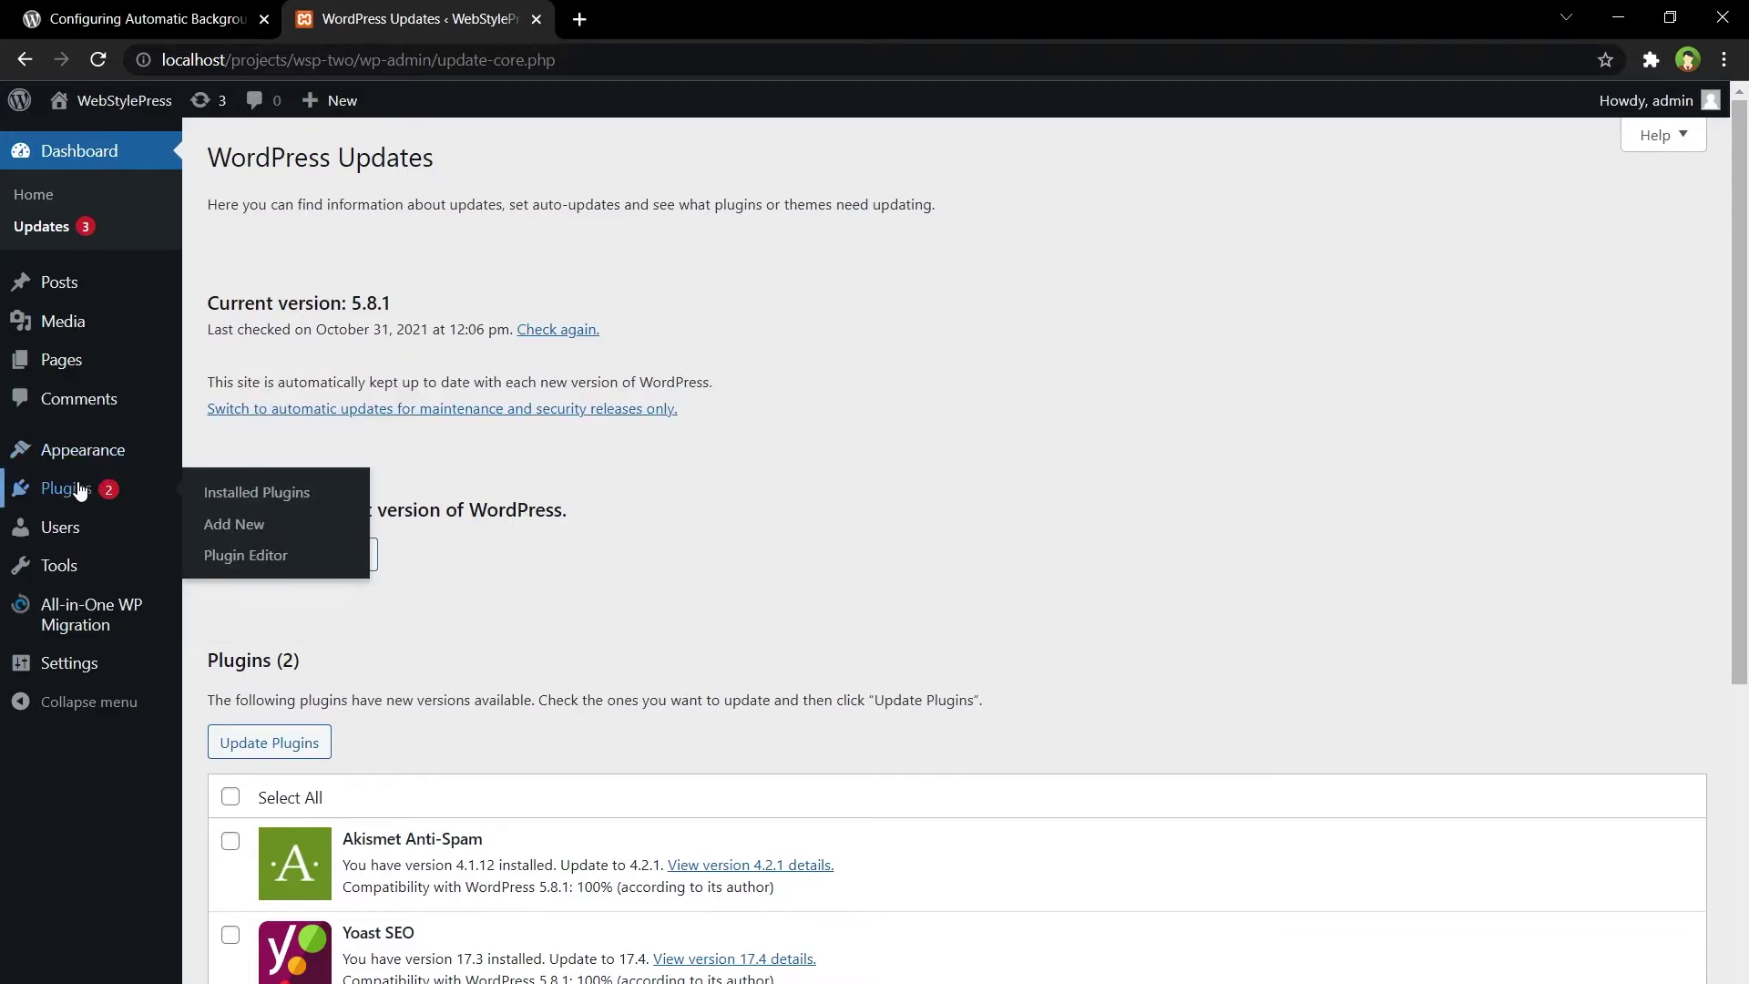
click(291, 493)
click(370, 159)
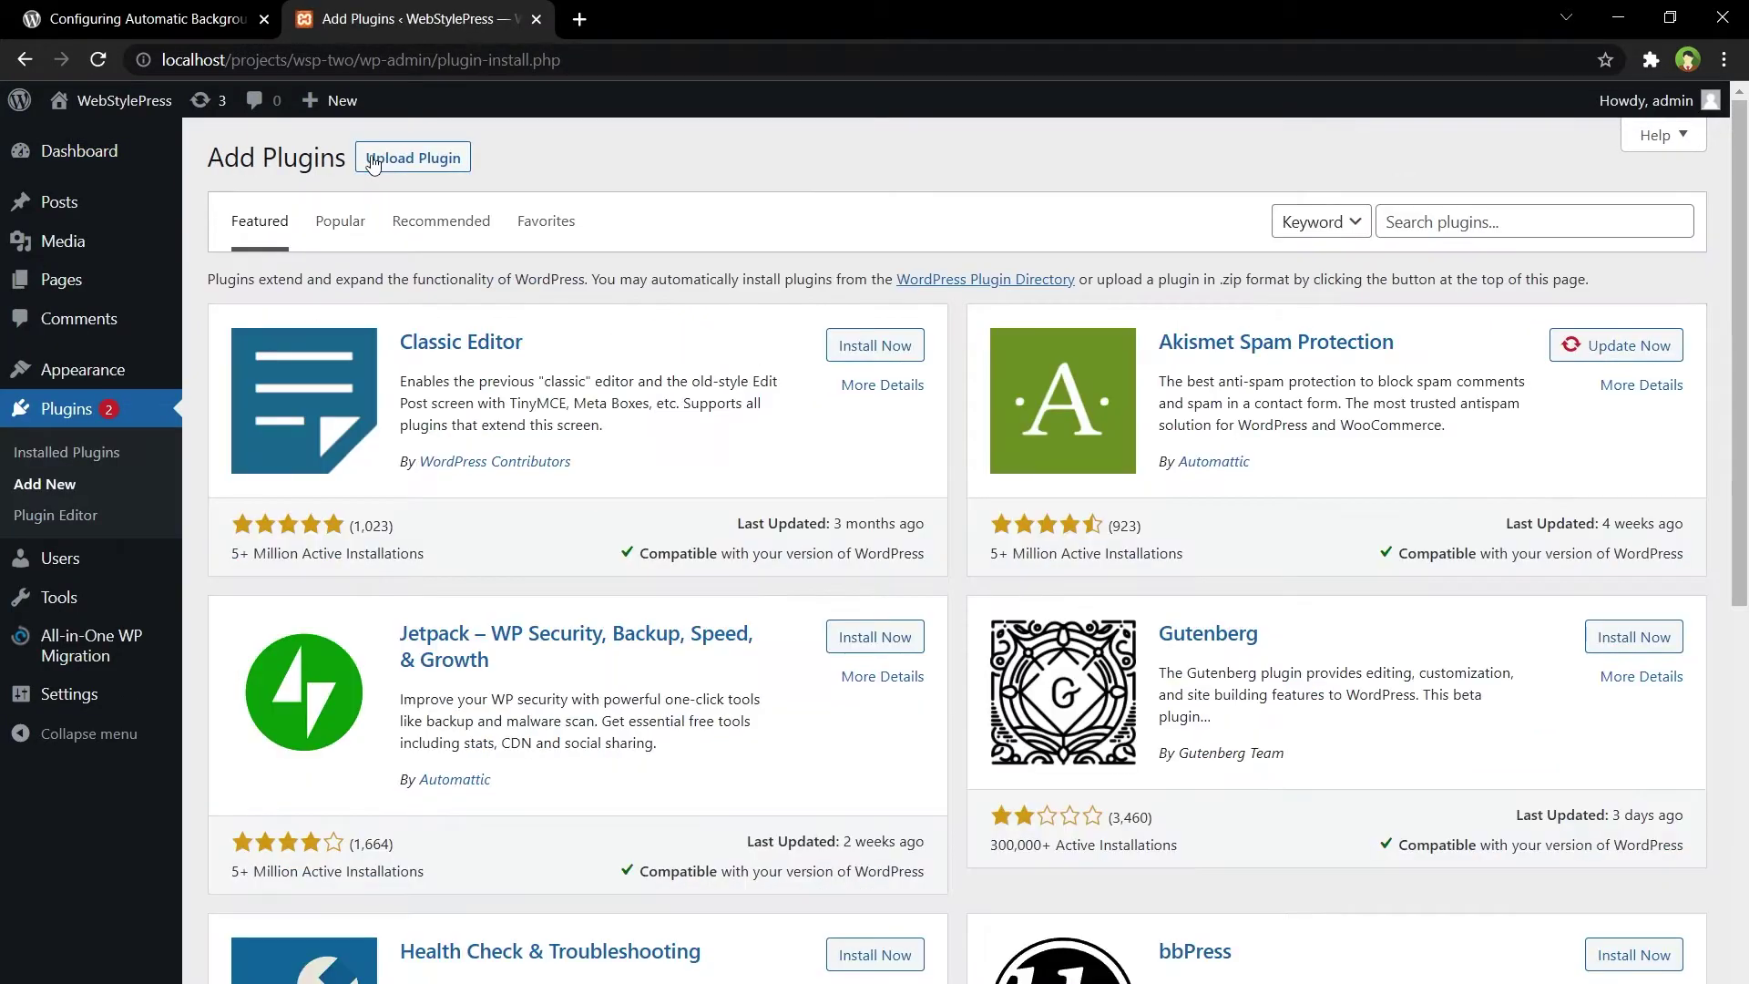
click(1497, 211)
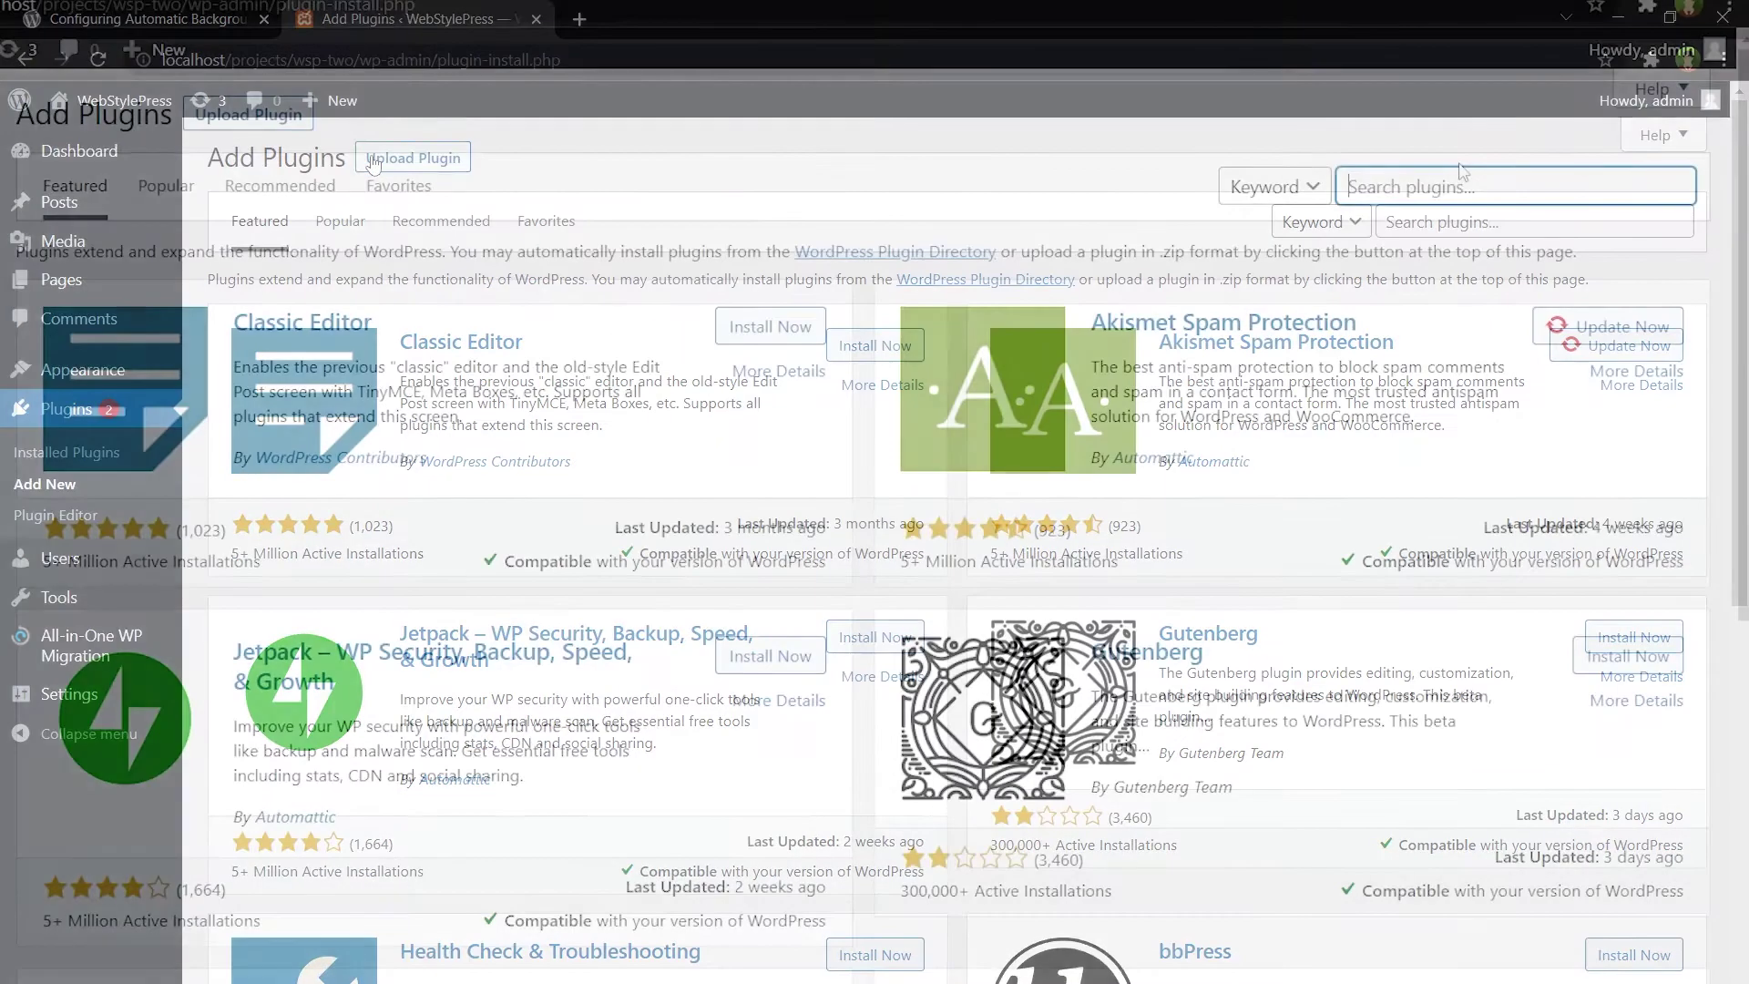
text(disable updatyes)
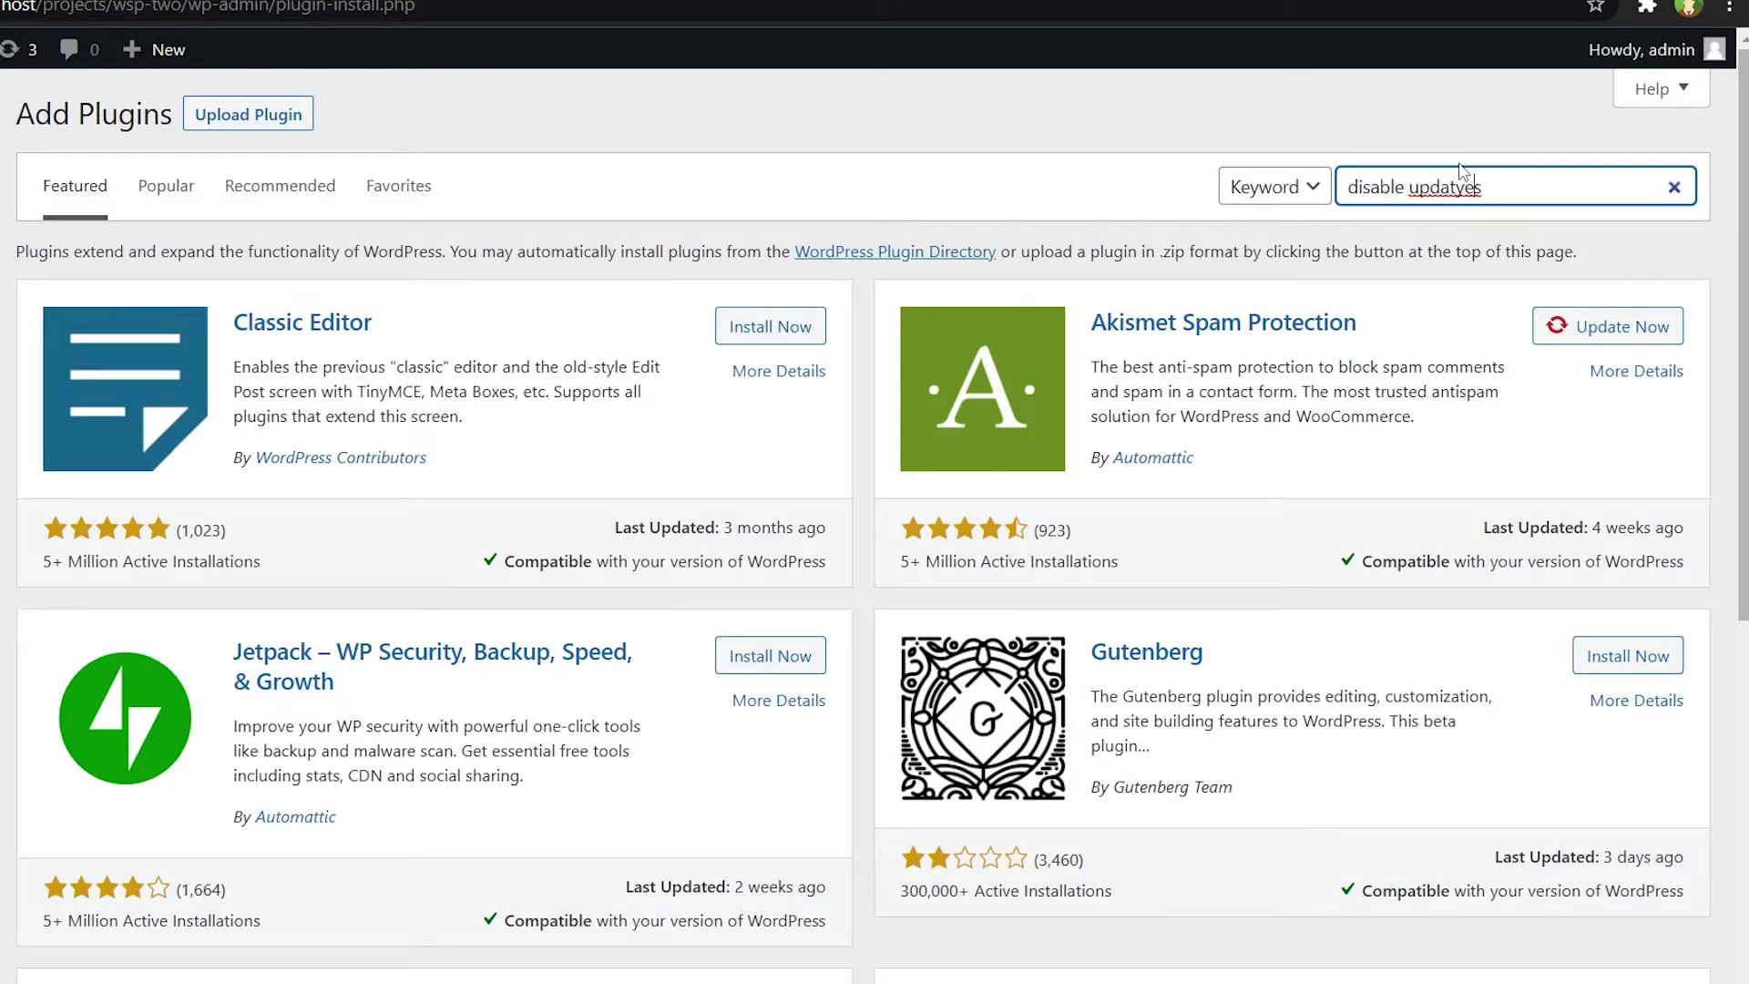
key(BackSpace)
key(BackSpace)
key(BackSpace)
text(es)
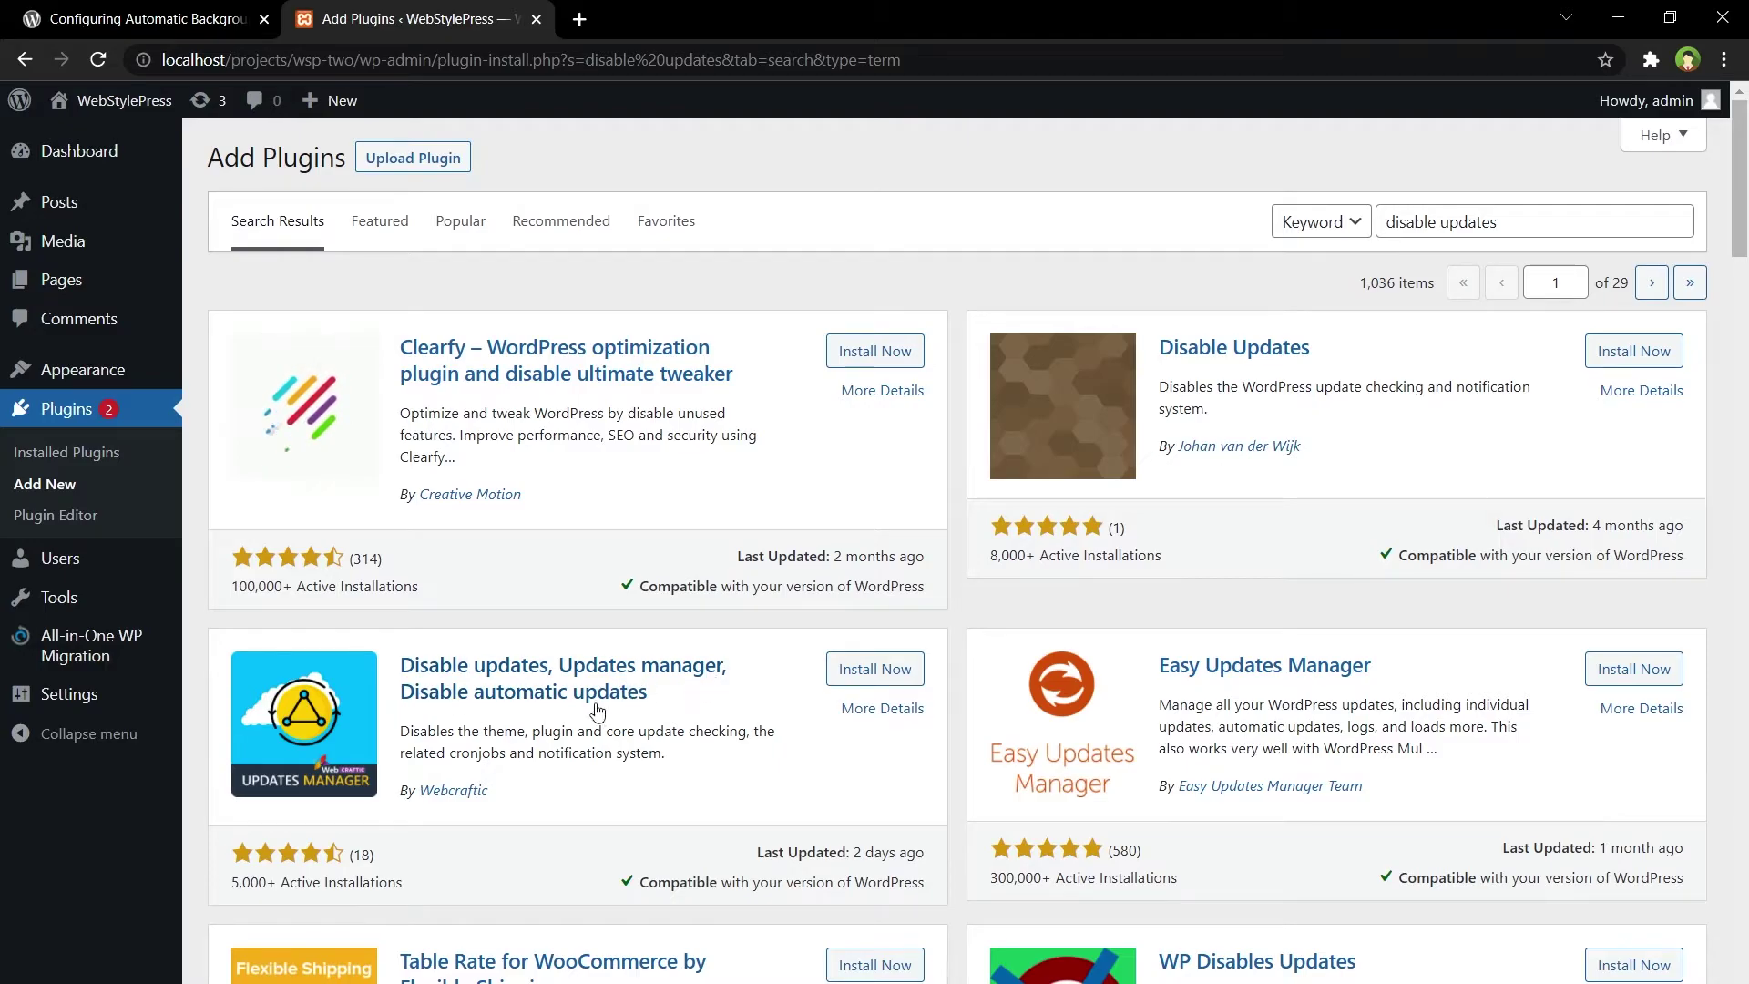
Install and activate the Easy Updates Manager plugin from the search results
scroll(572, 699, down, 5)
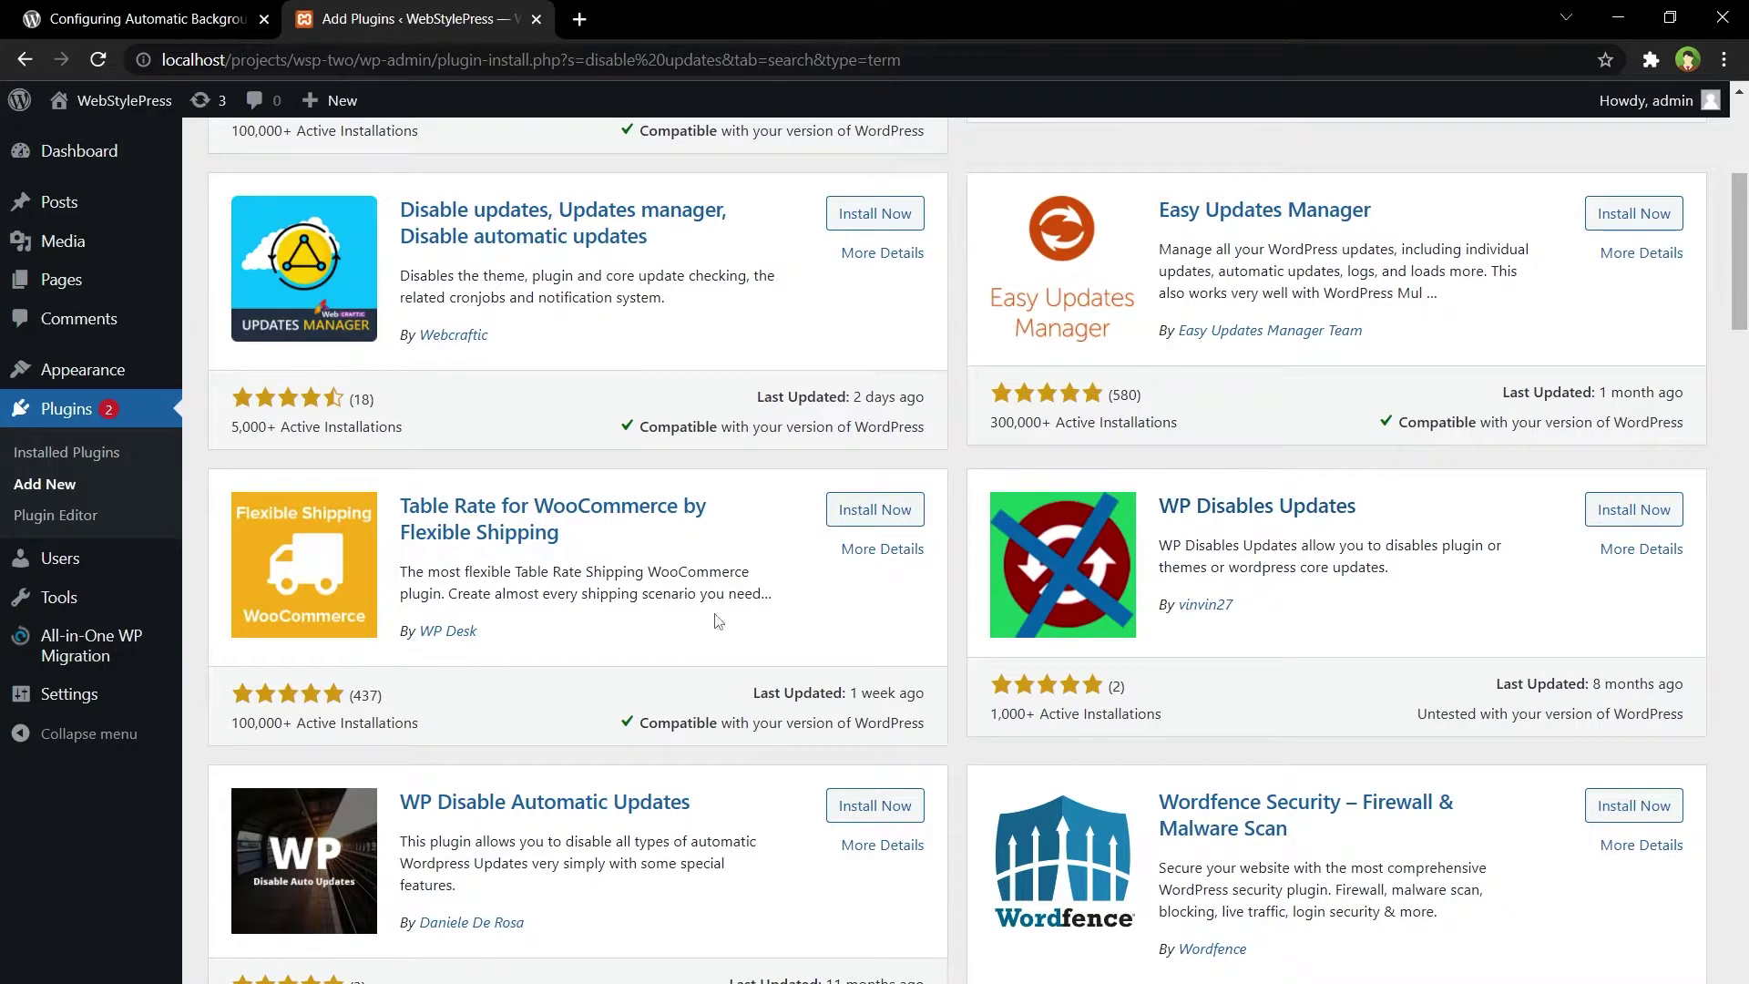
scroll(833, 598, down, 3)
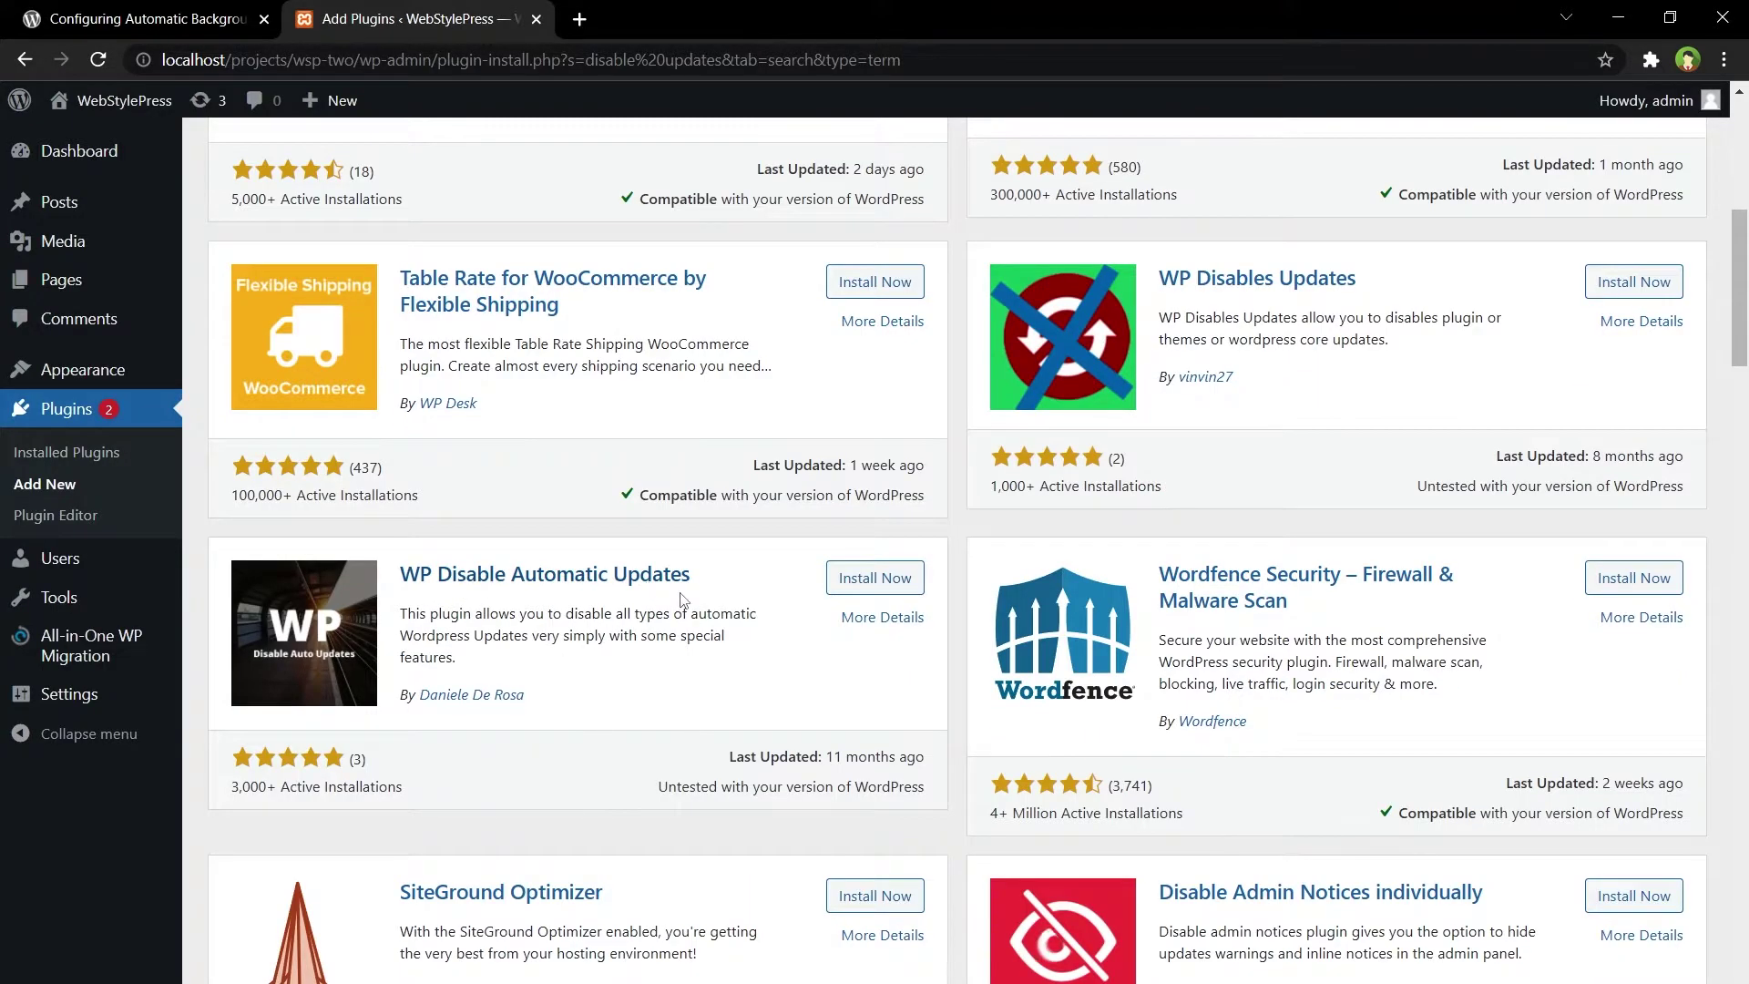
scroll(719, 601, down, 3)
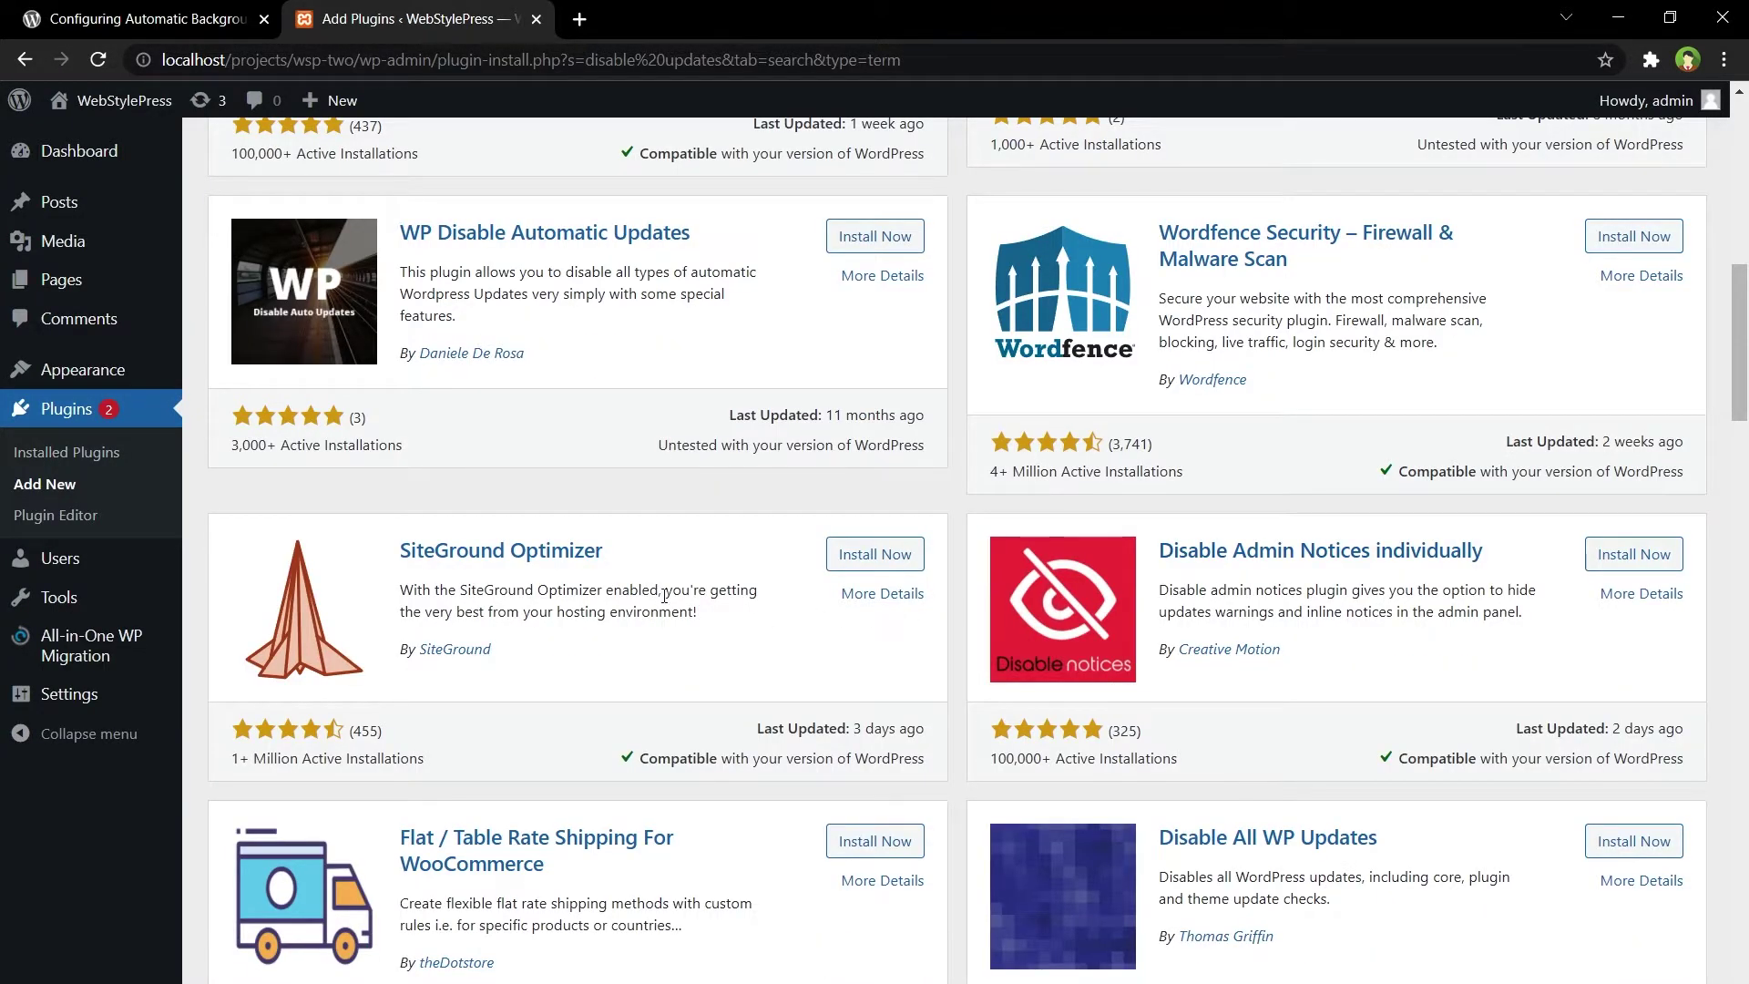
scroll(728, 583, down, 1)
scroll(712, 564, down, 2)
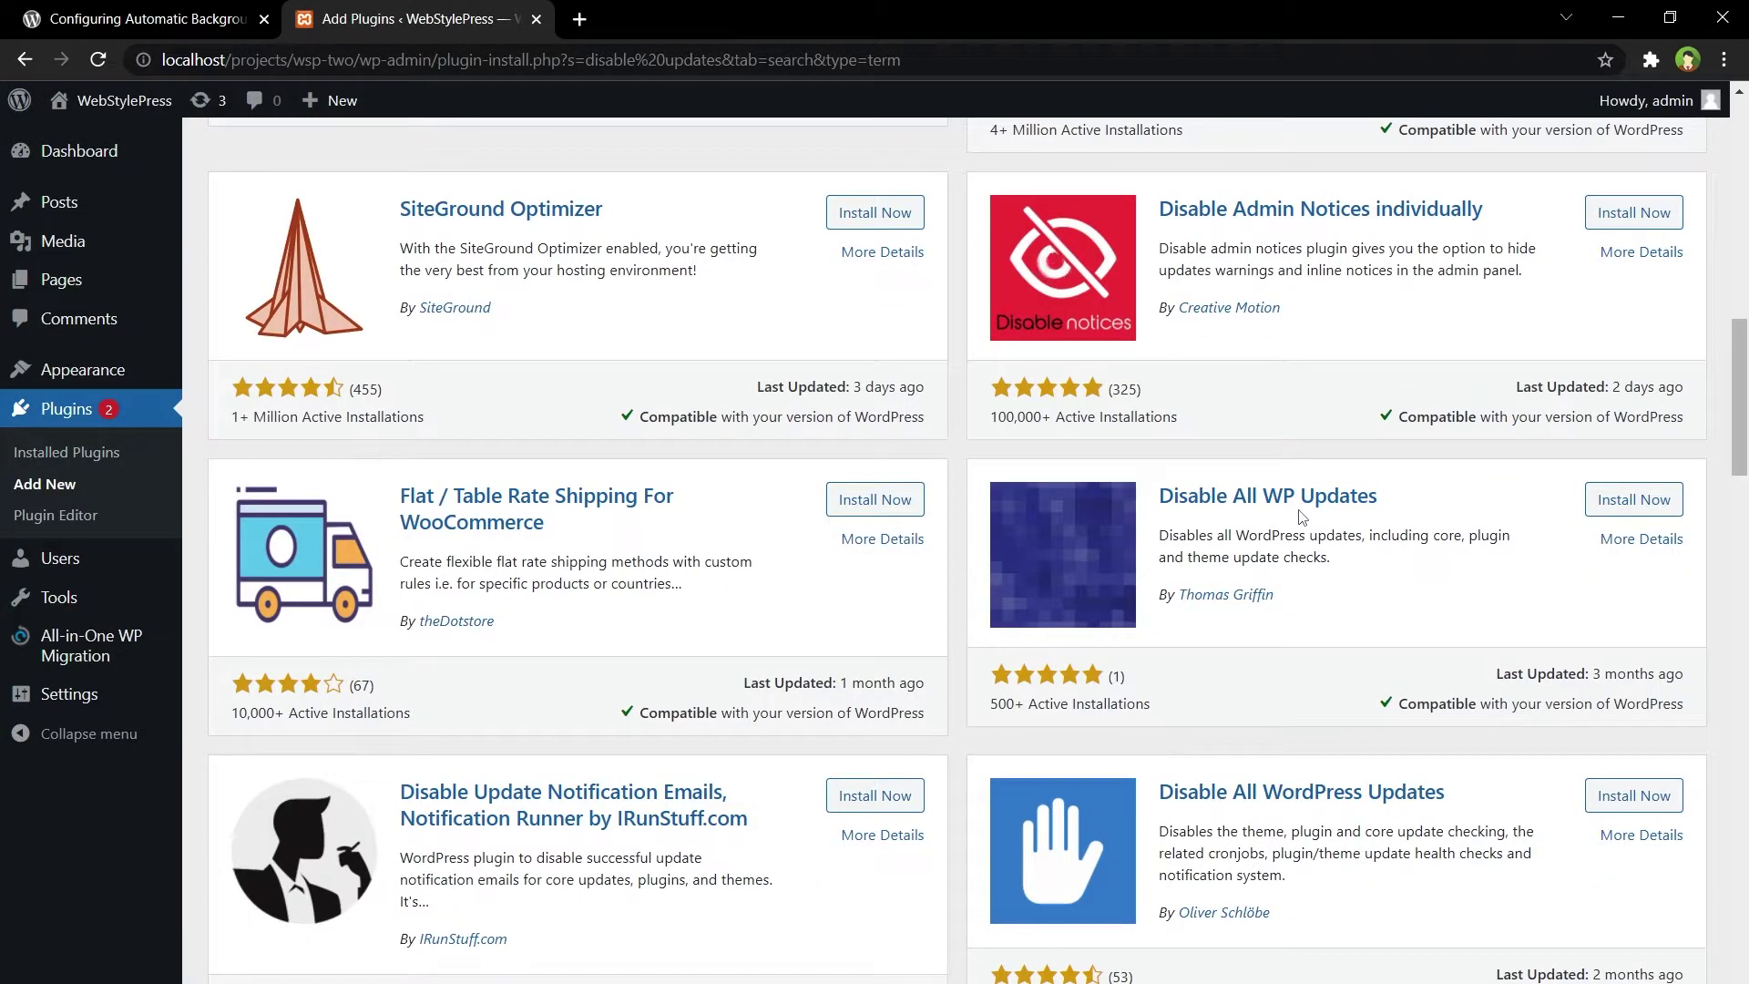
scroll(1229, 813, up, 15)
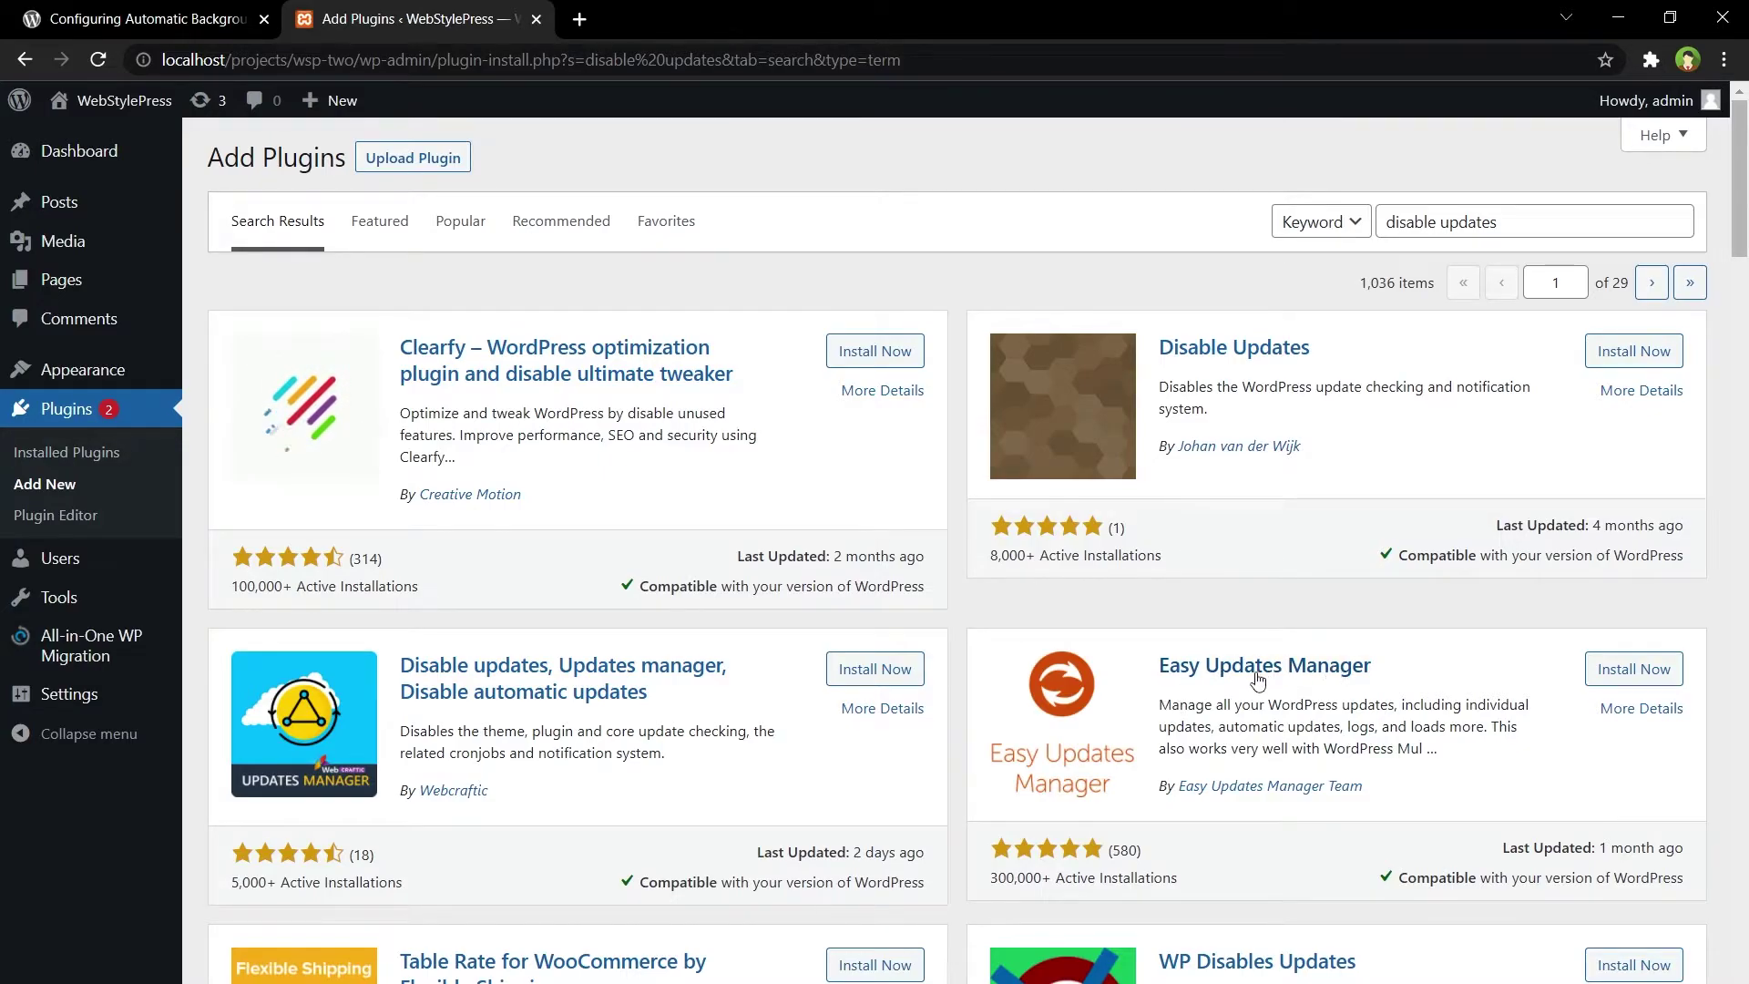
click(1617, 679)
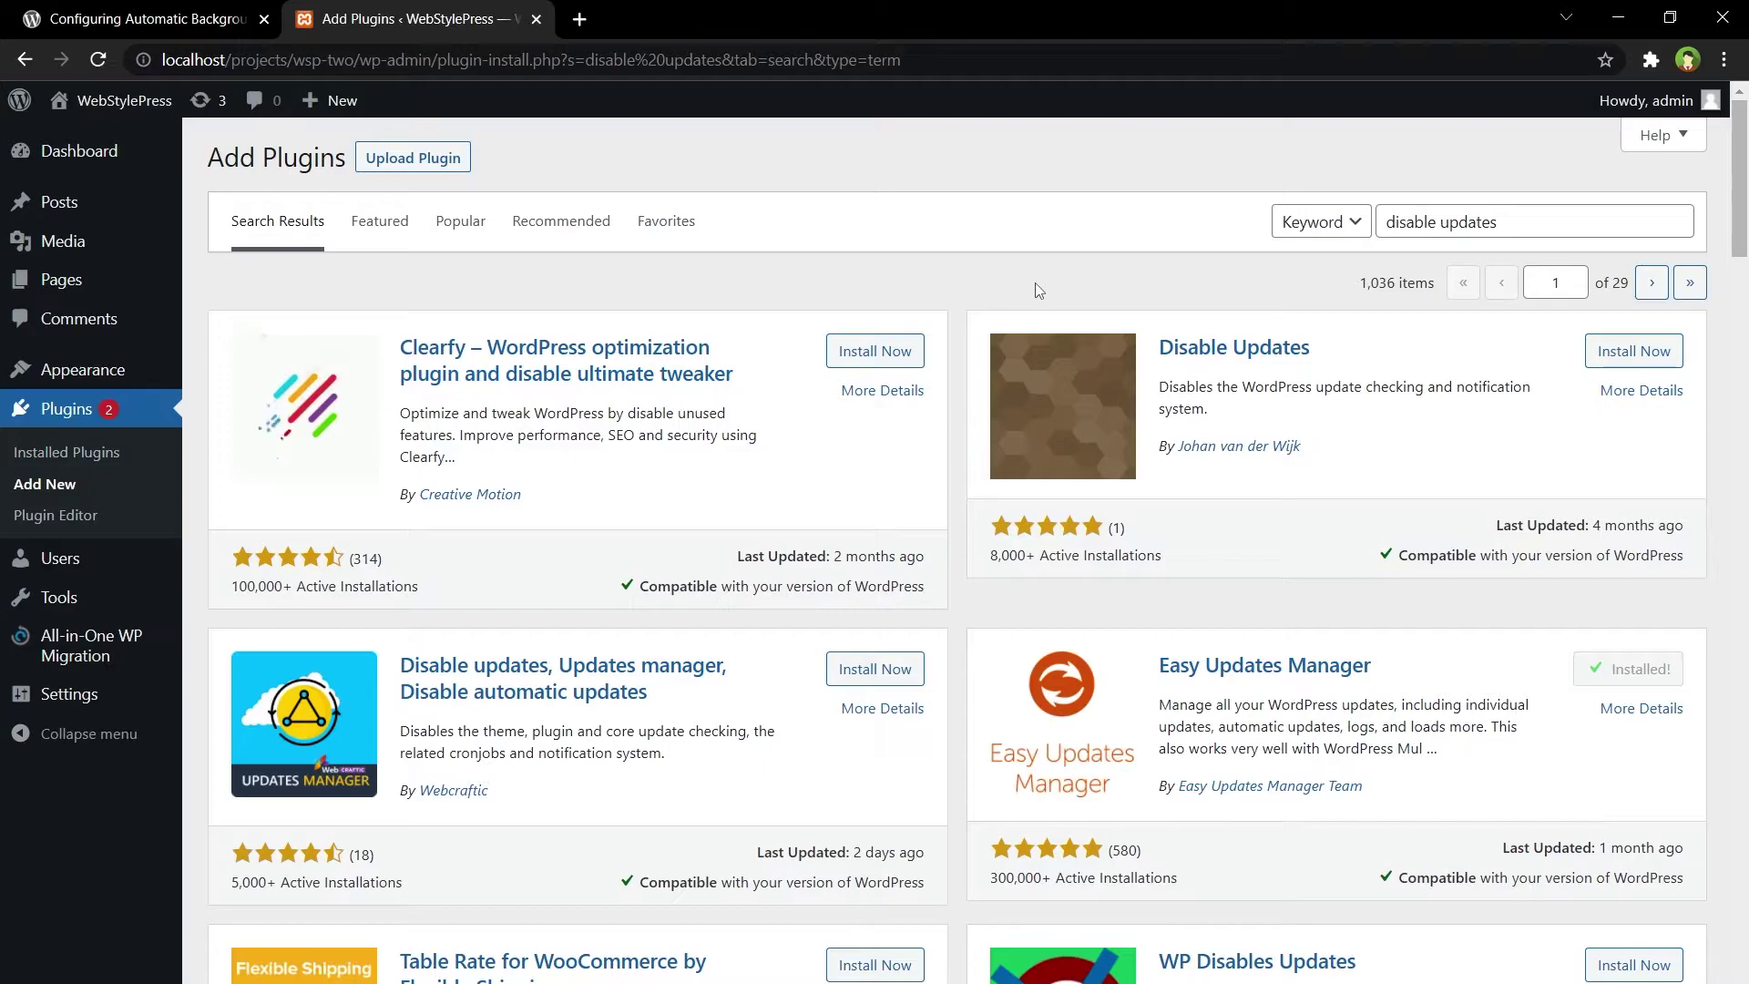
click(1666, 675)
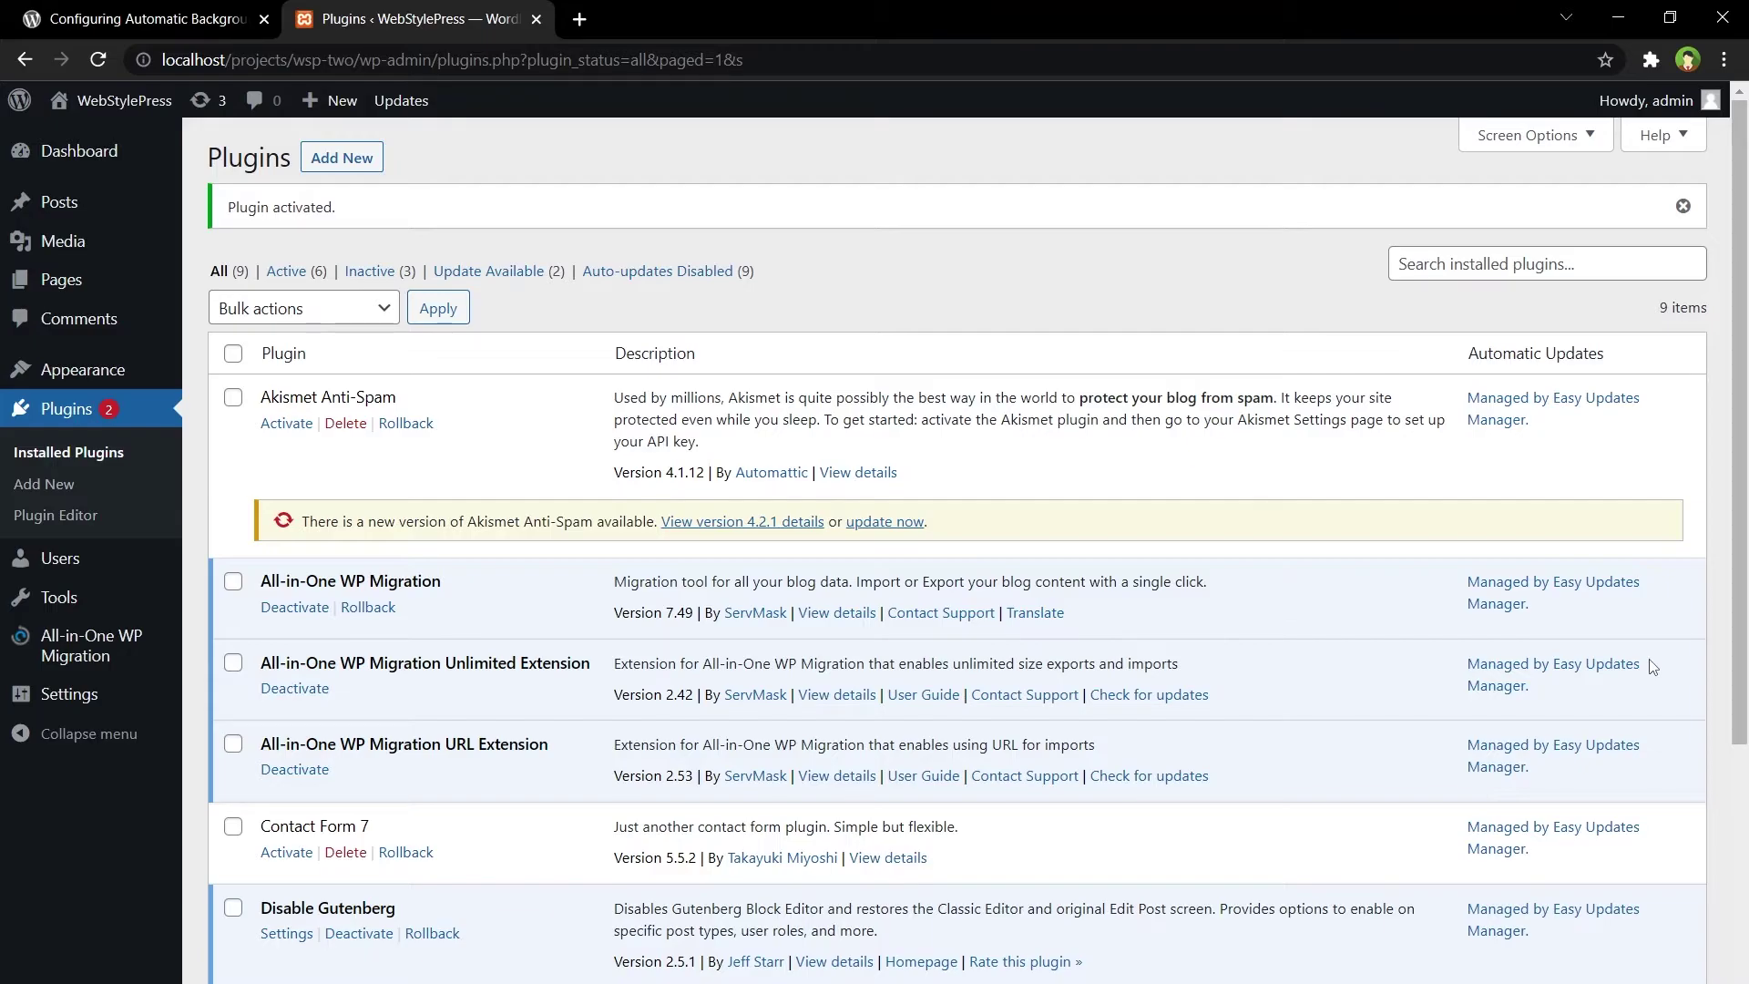
Open the Updates options page of Easy Updates Manager and dismiss its thank-you notice for 6 months
scroll(1651, 667, down, 5)
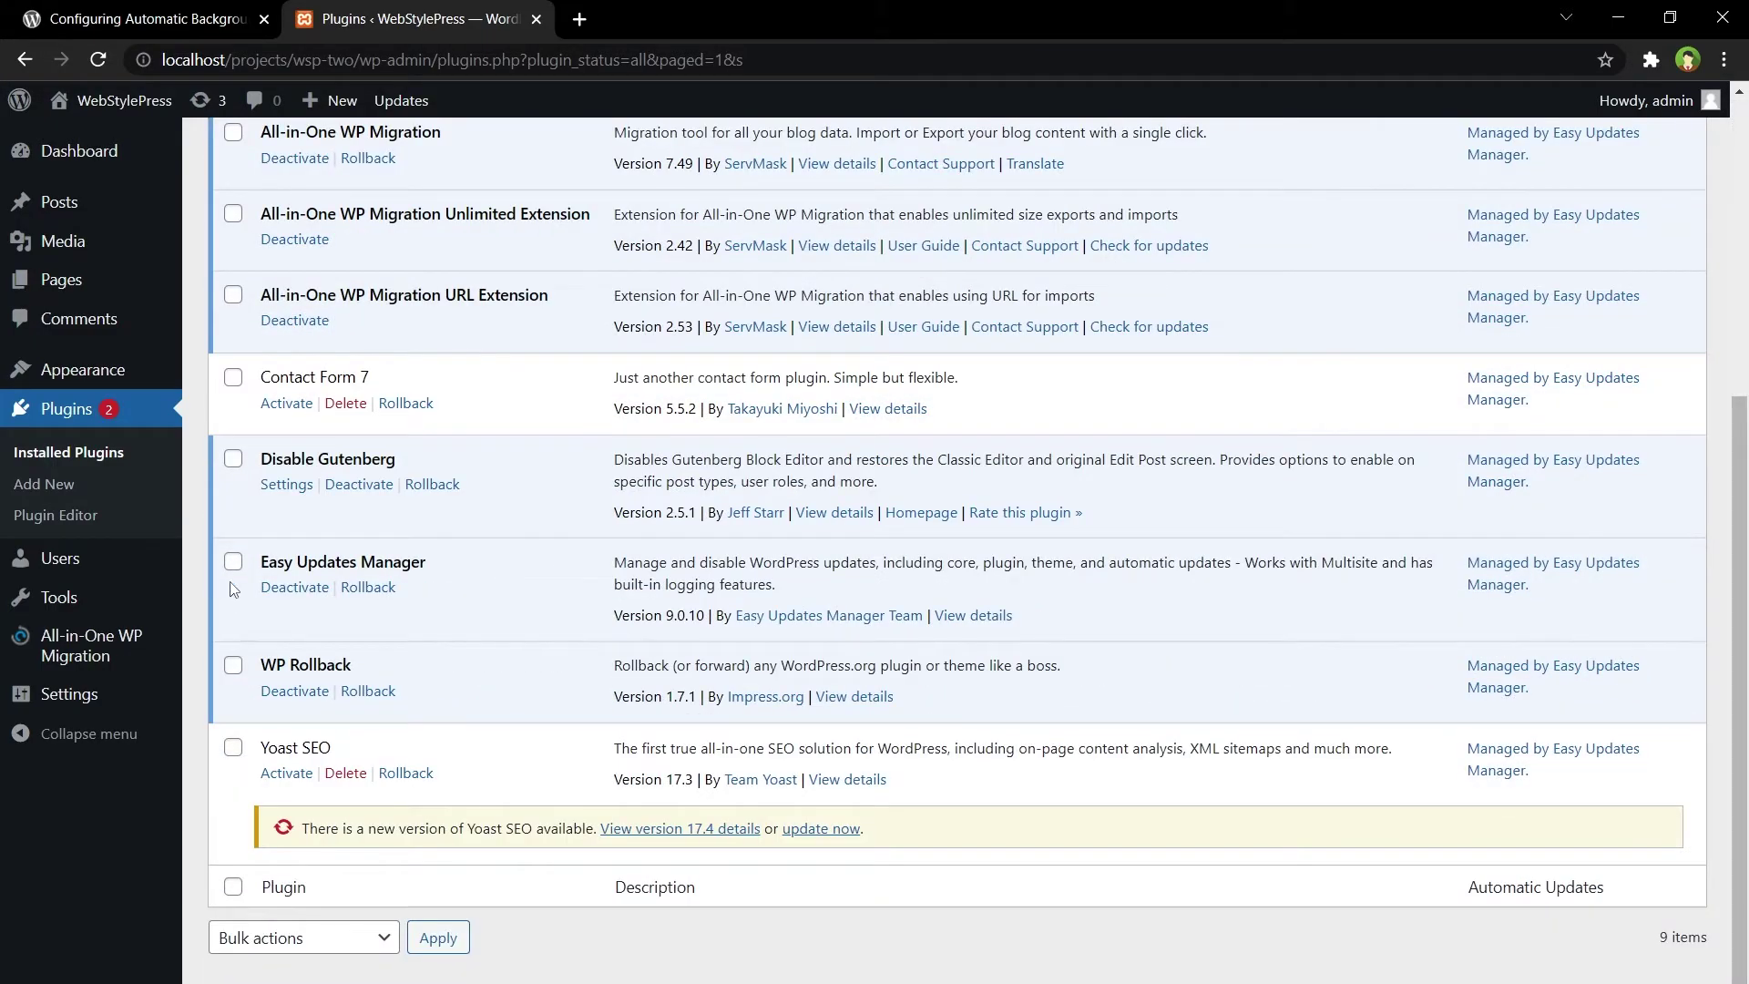
scroll(435, 630, up, 5)
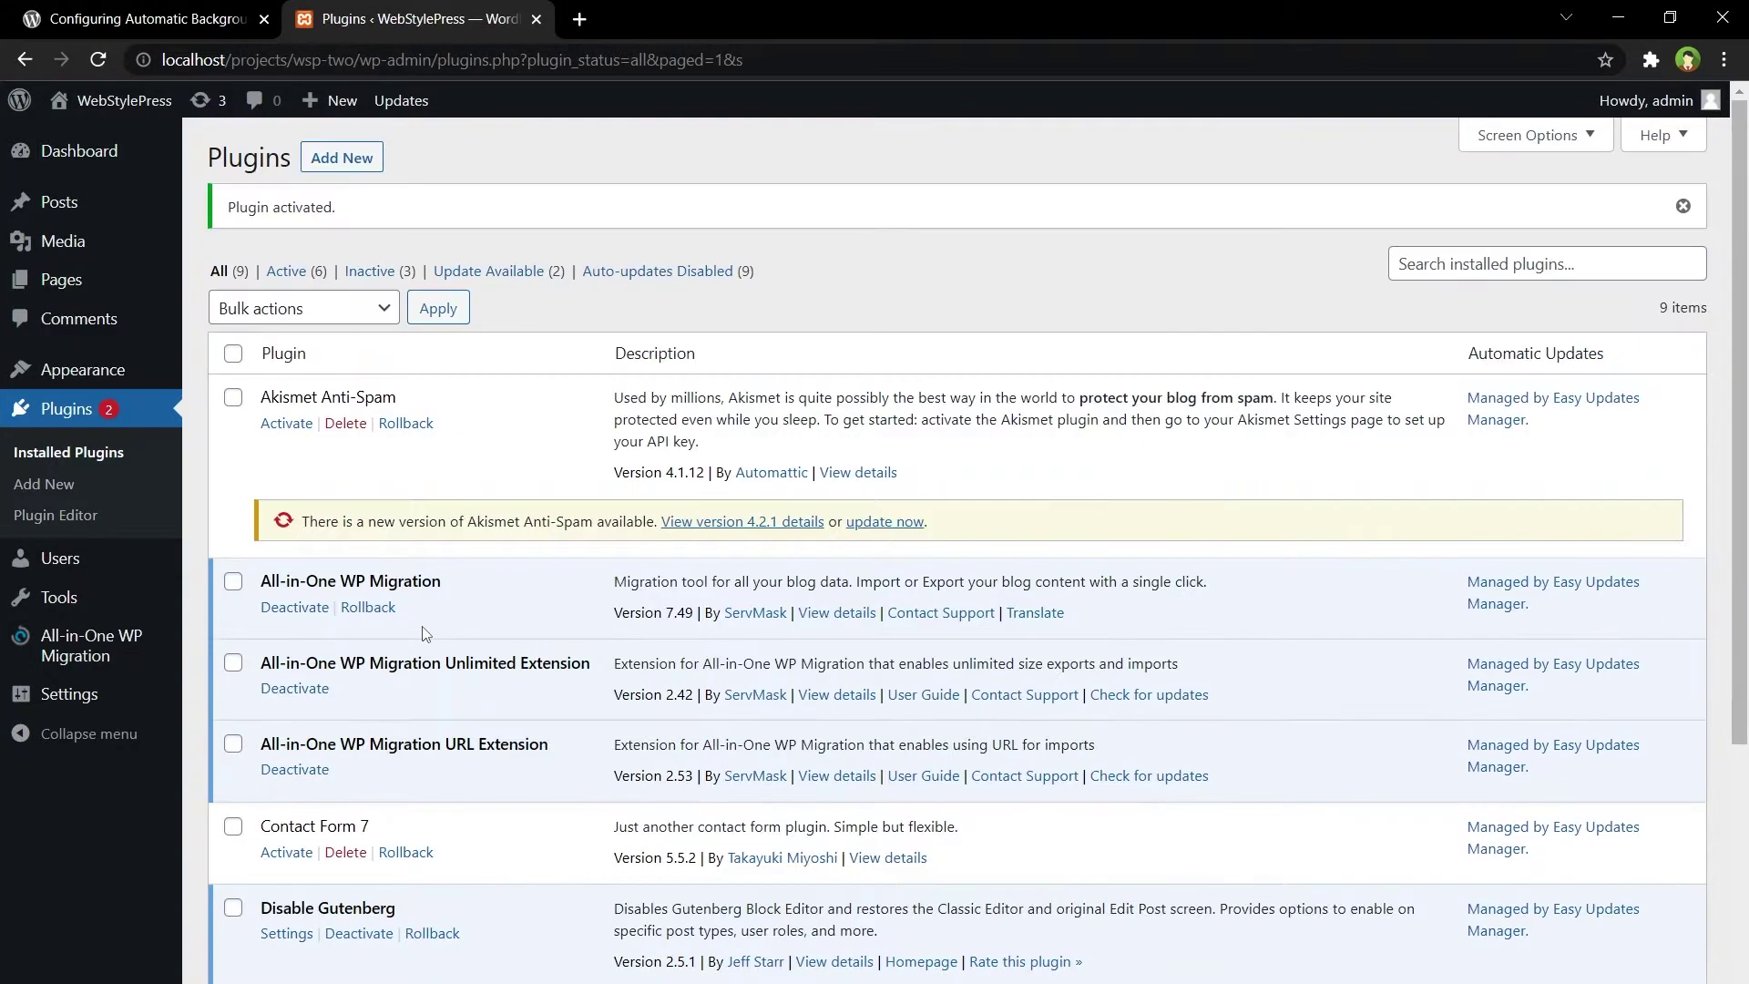
scroll(480, 695, down, 5)
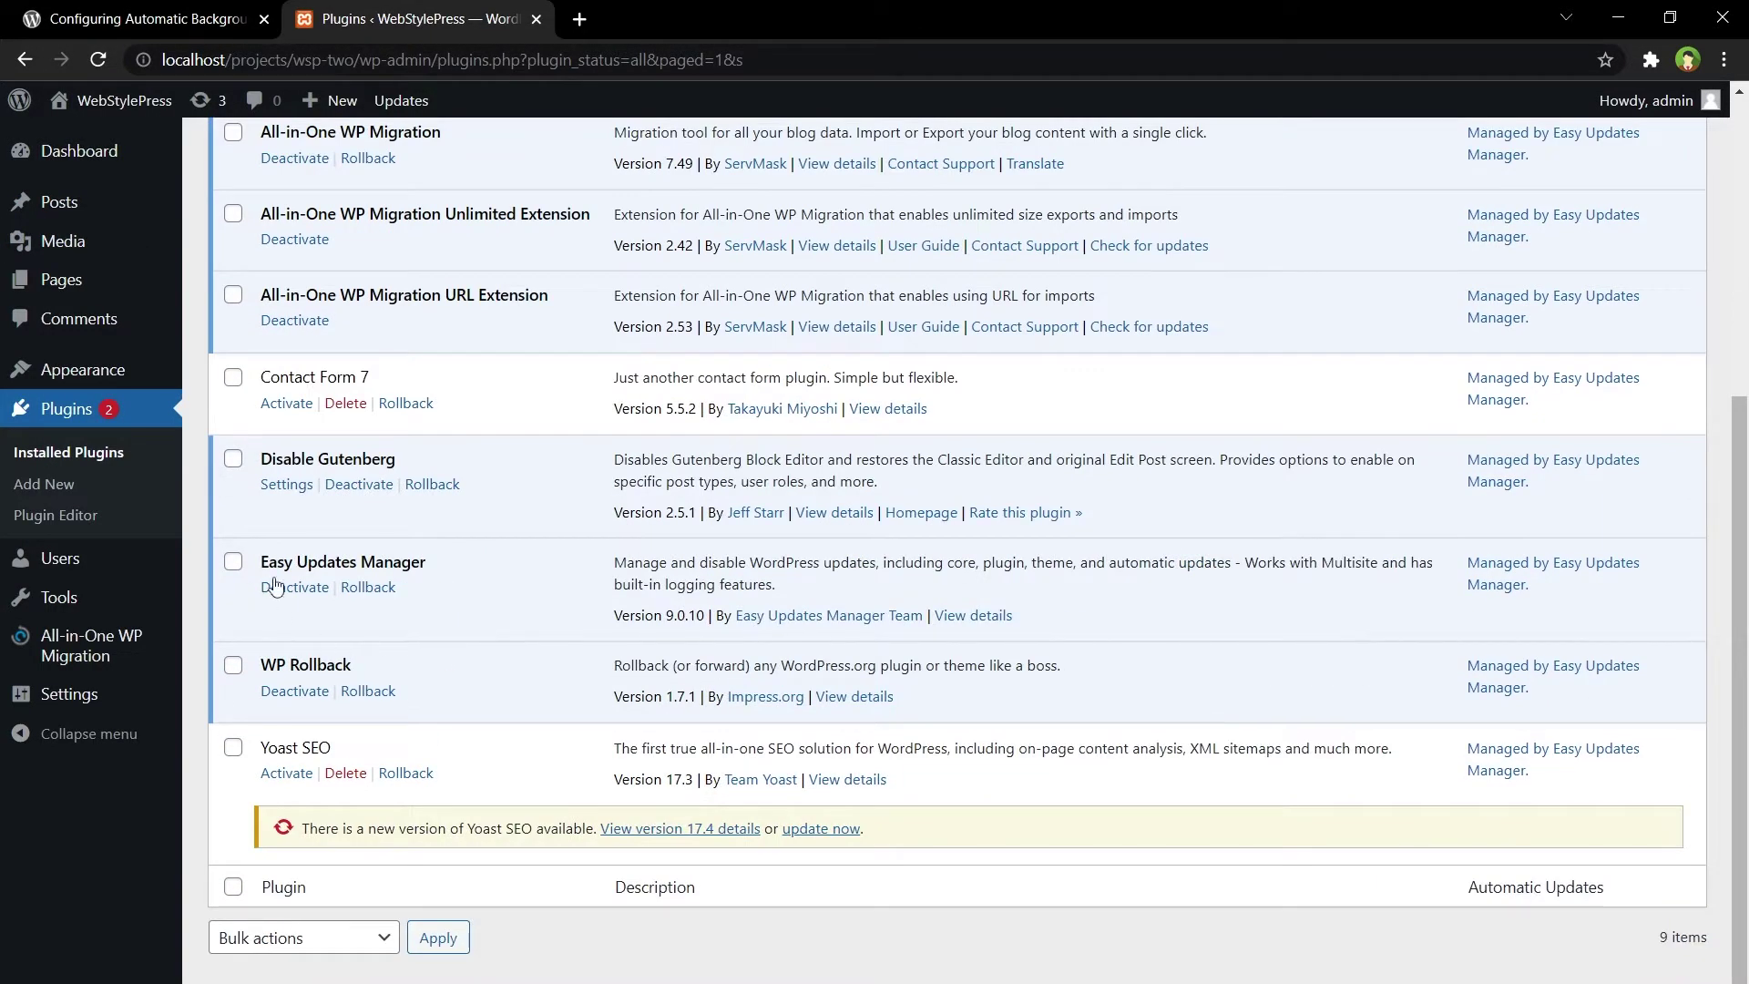
scroll(358, 584, up, 5)
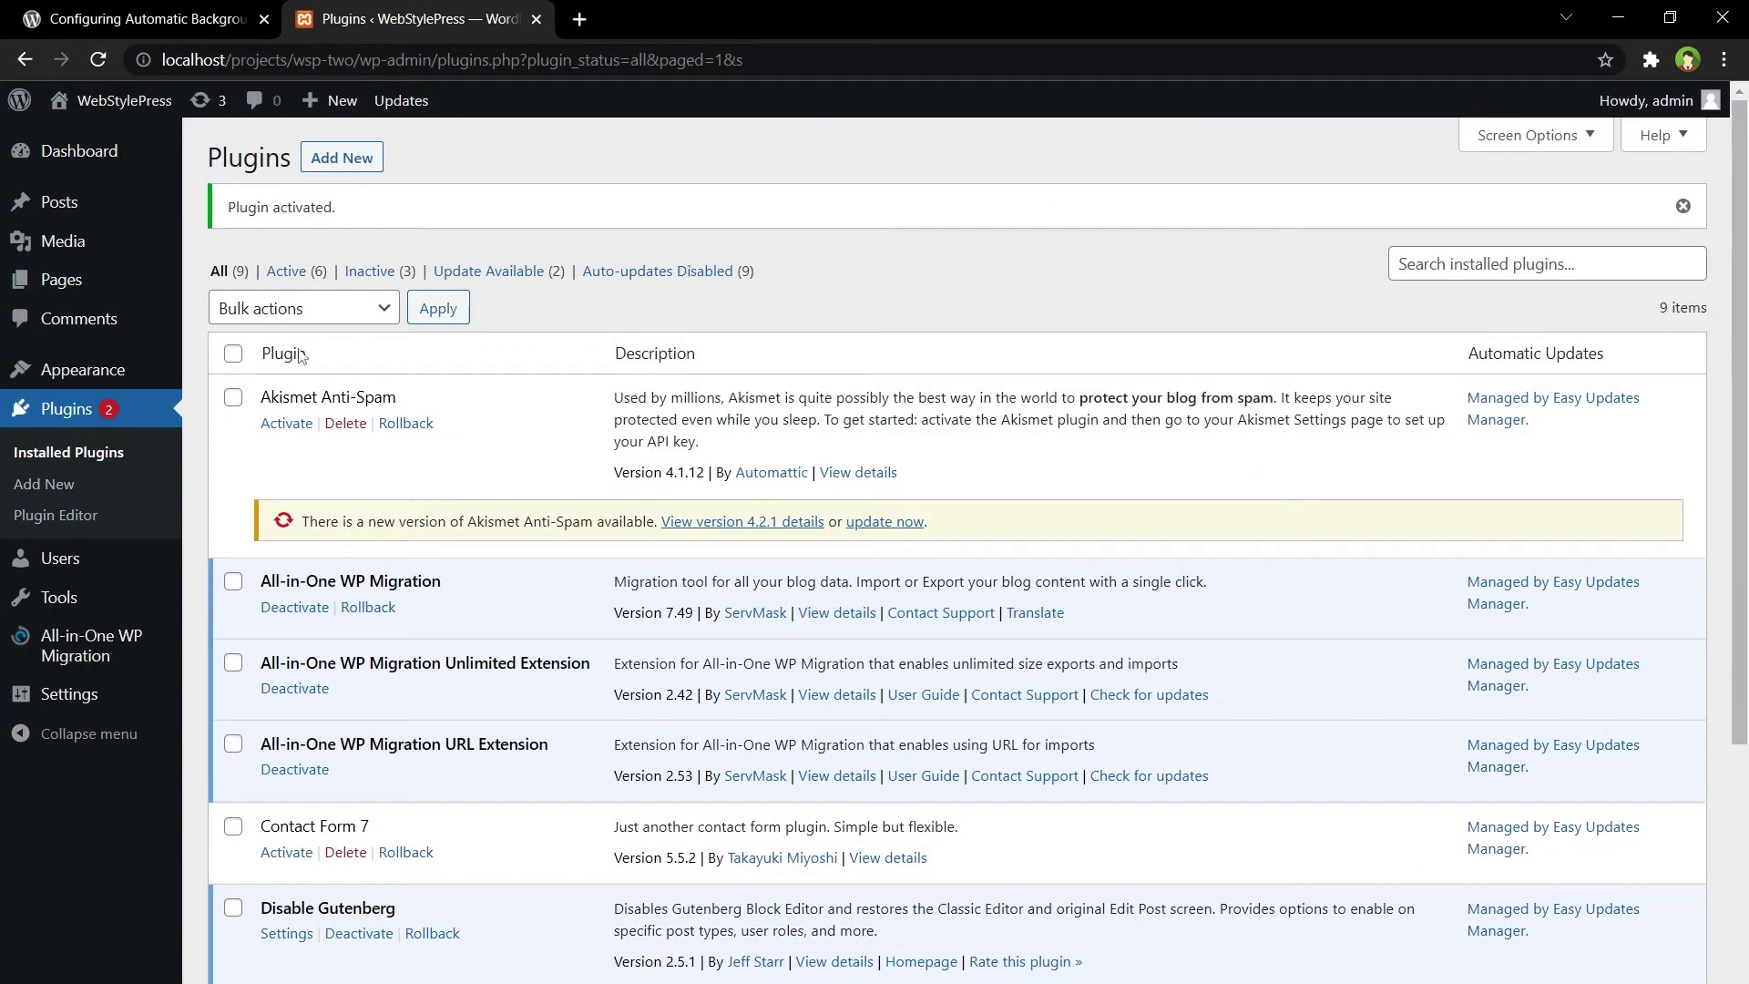
mouse_move(86, 162)
click(241, 228)
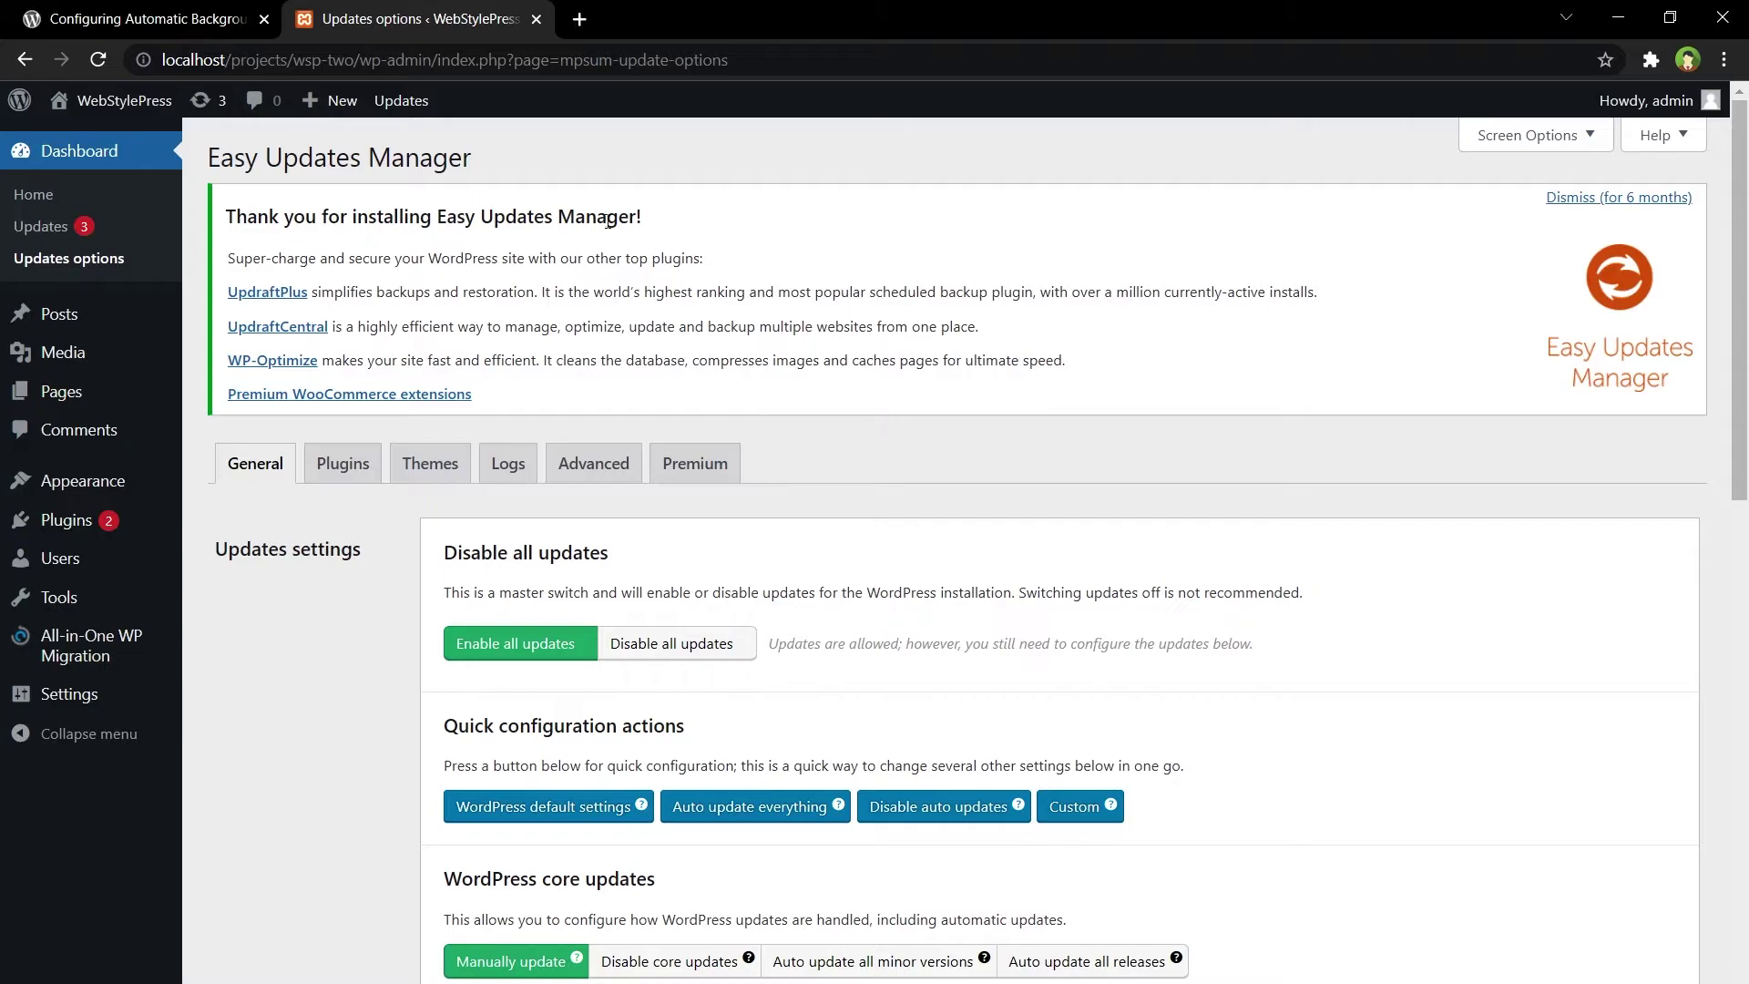
drag(473, 158, 208, 159)
click(582, 132)
click(1618, 197)
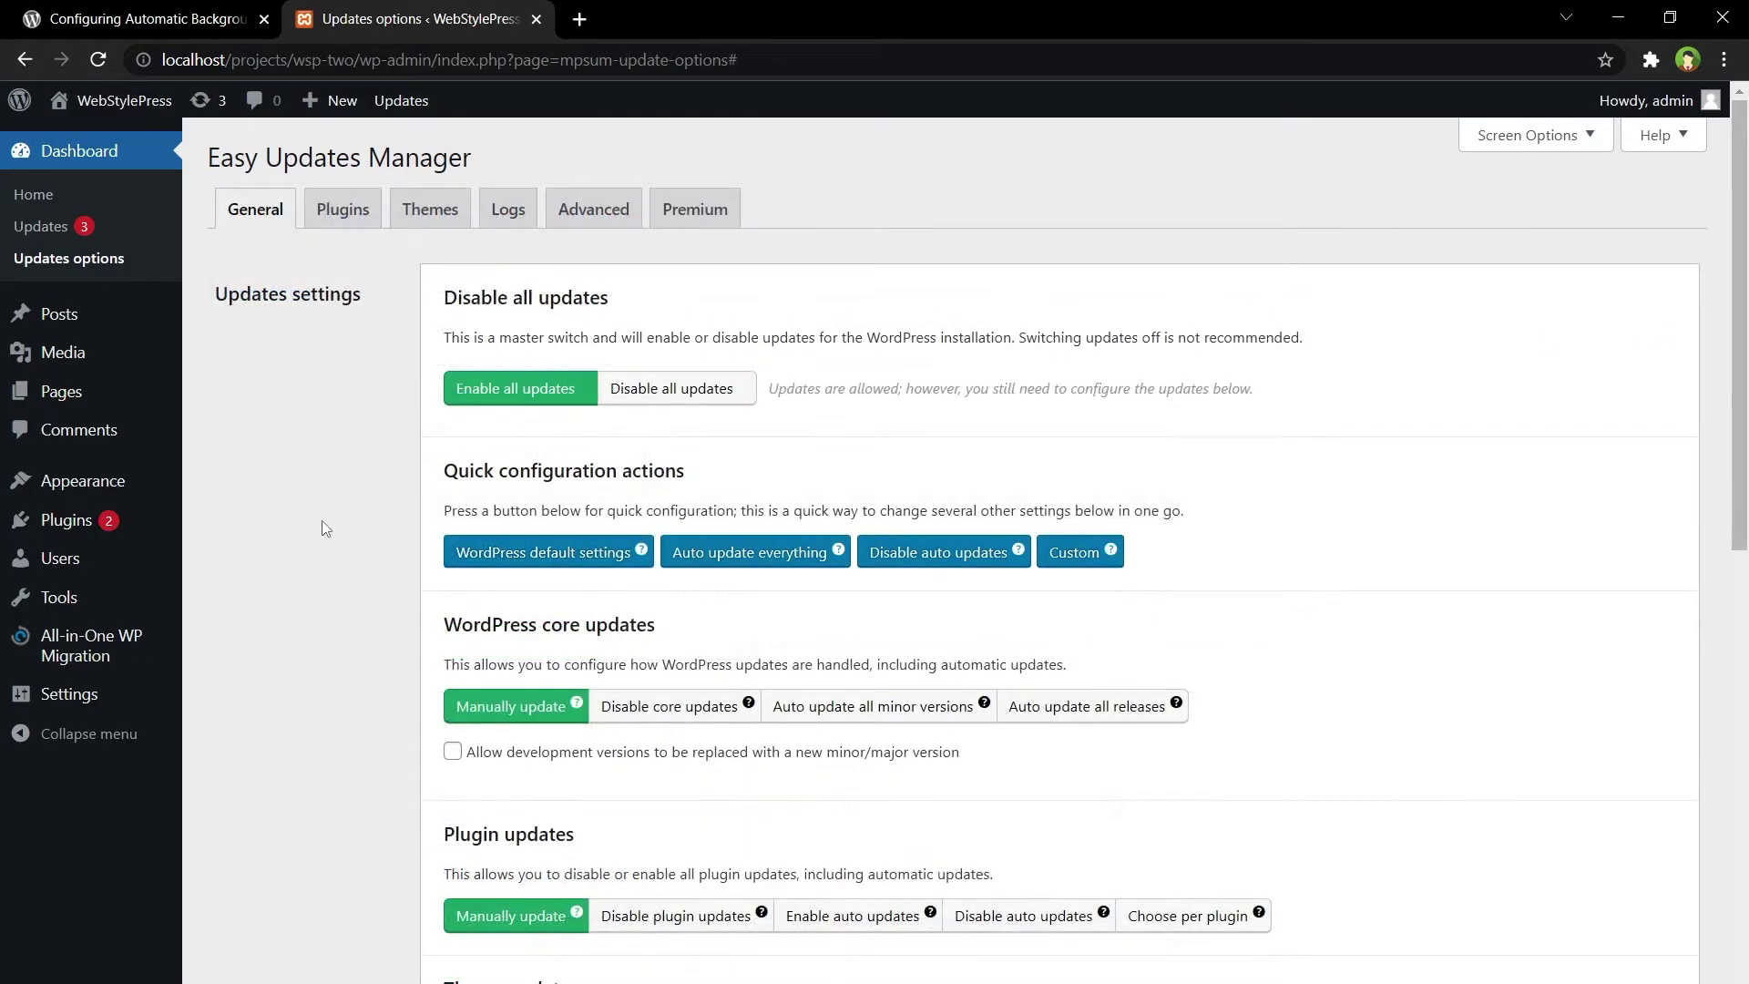
Disable all updates with the master switch in Easy Updates Manager's general settings
drag(446, 297, 667, 297)
click(672, 388)
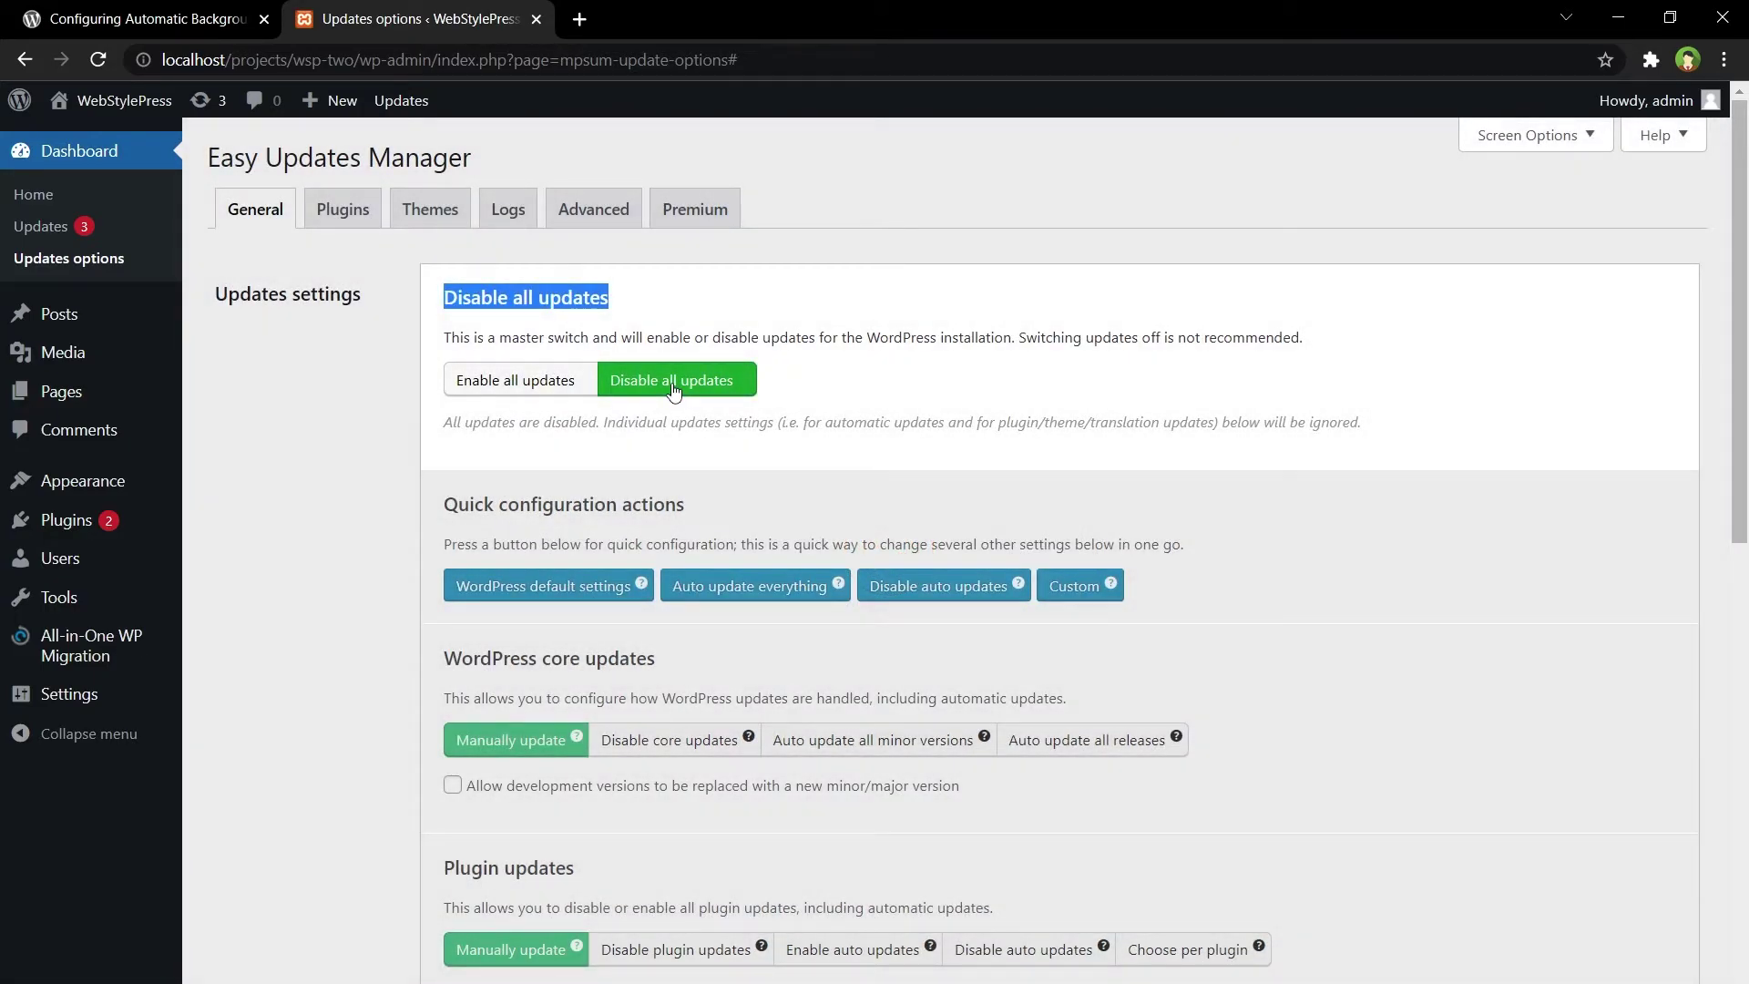
click(354, 612)
scroll(325, 636, down, 13)
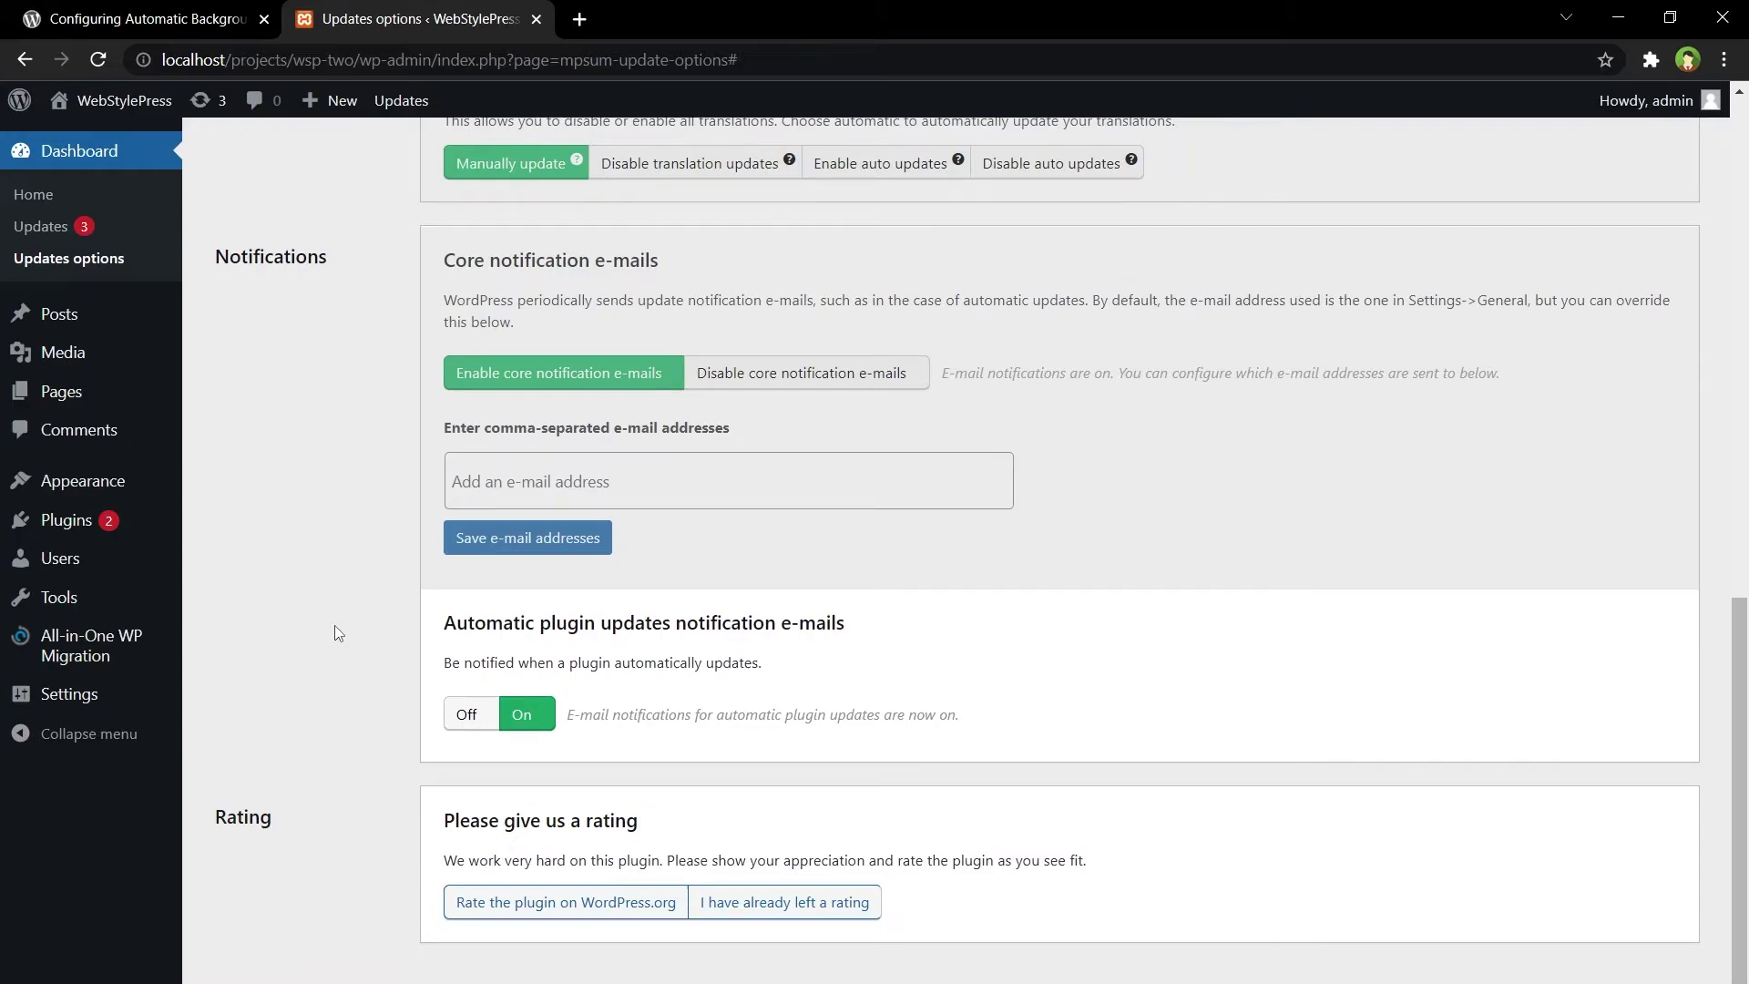
scroll(335, 625, up, 13)
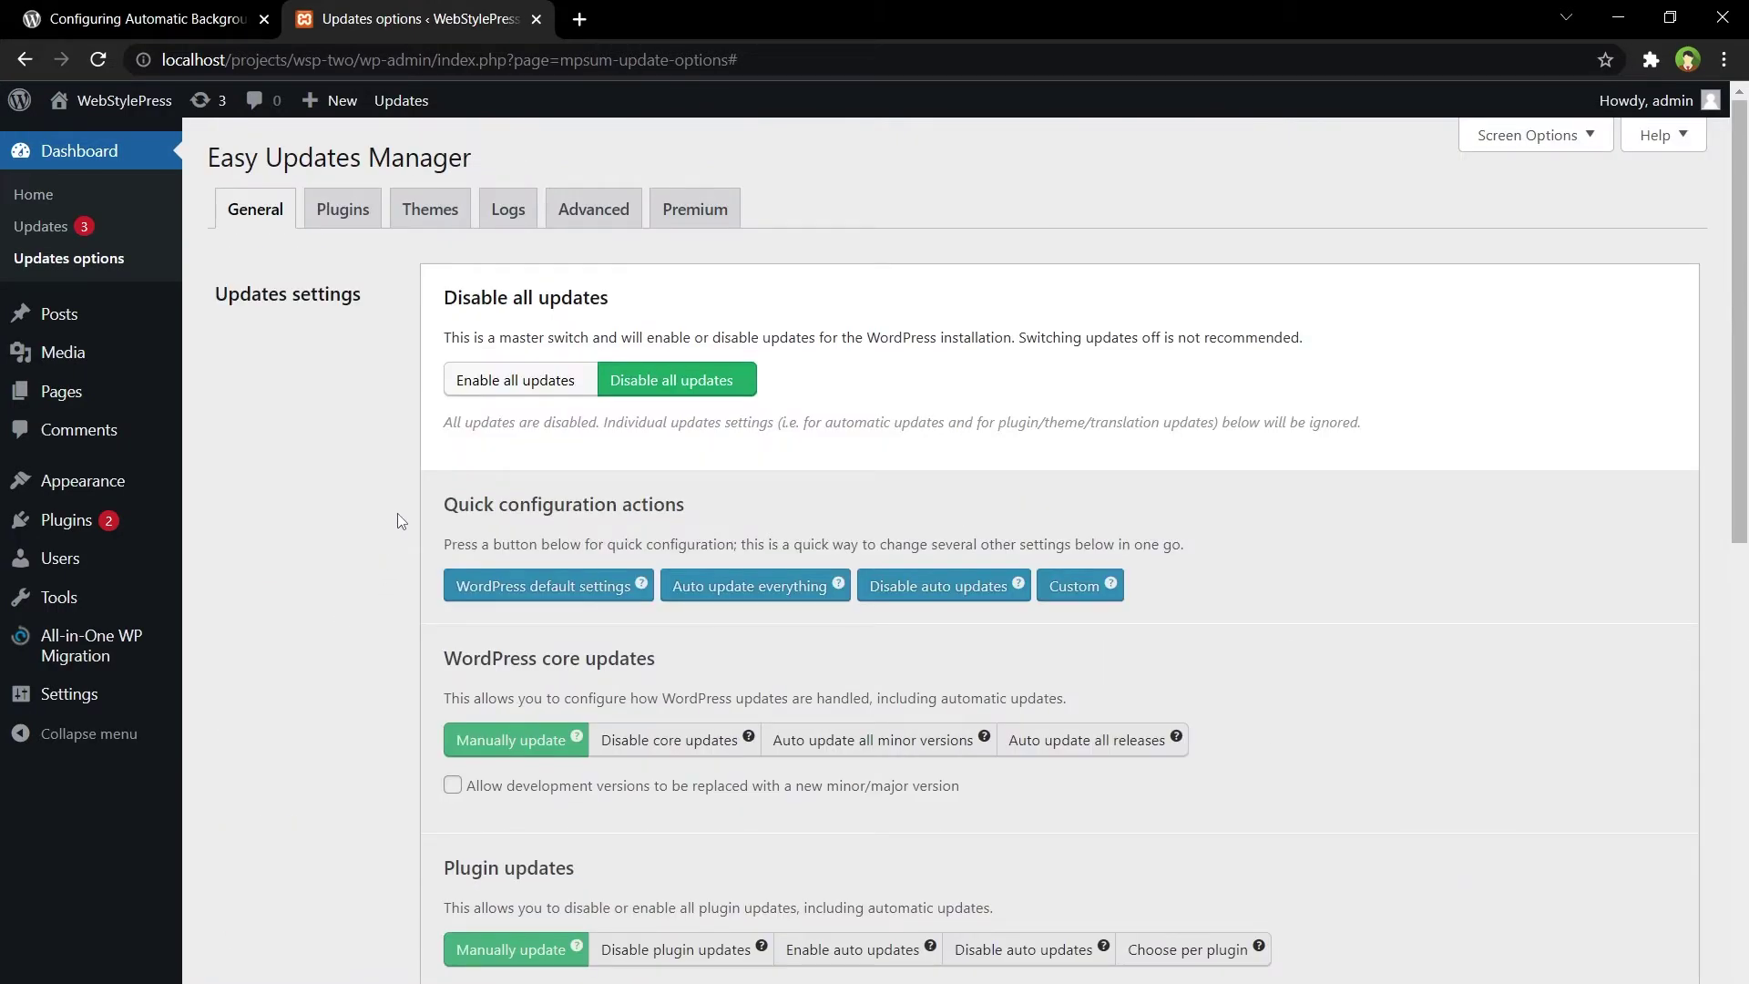
Open the WordPress Updates page in a new browser tab and examine the automatic update statement
middle_click(65, 228)
click(680, 3)
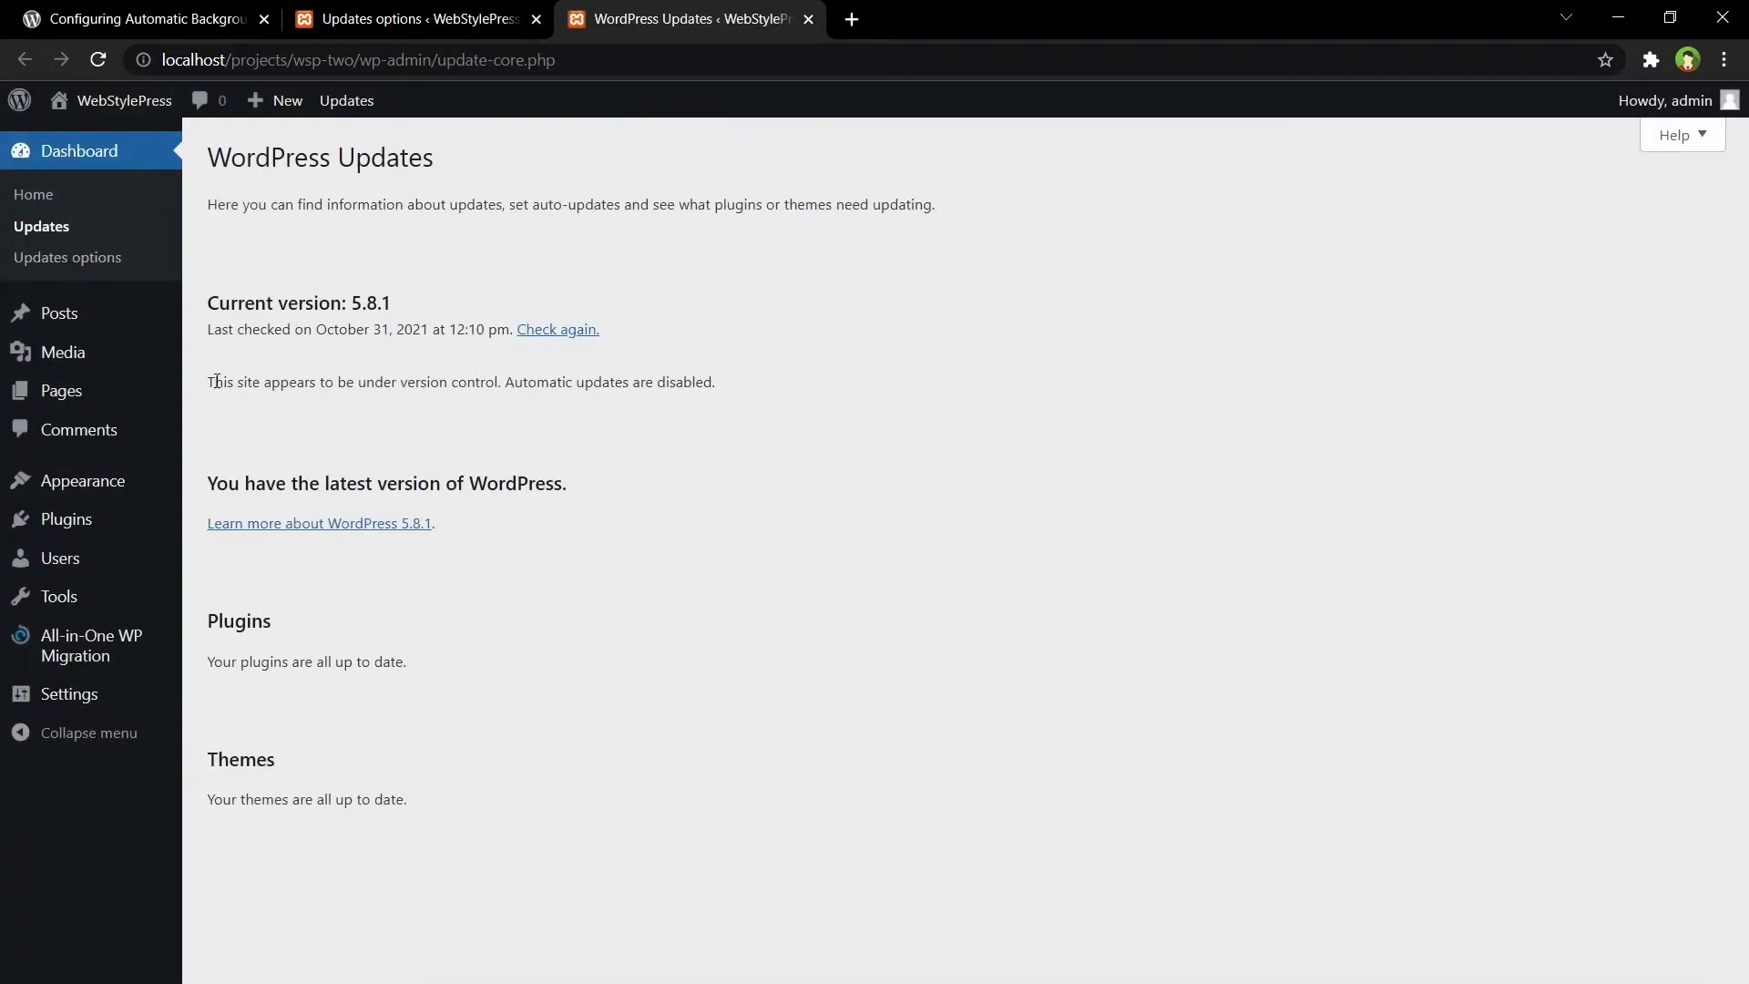
drag(207, 381, 792, 375)
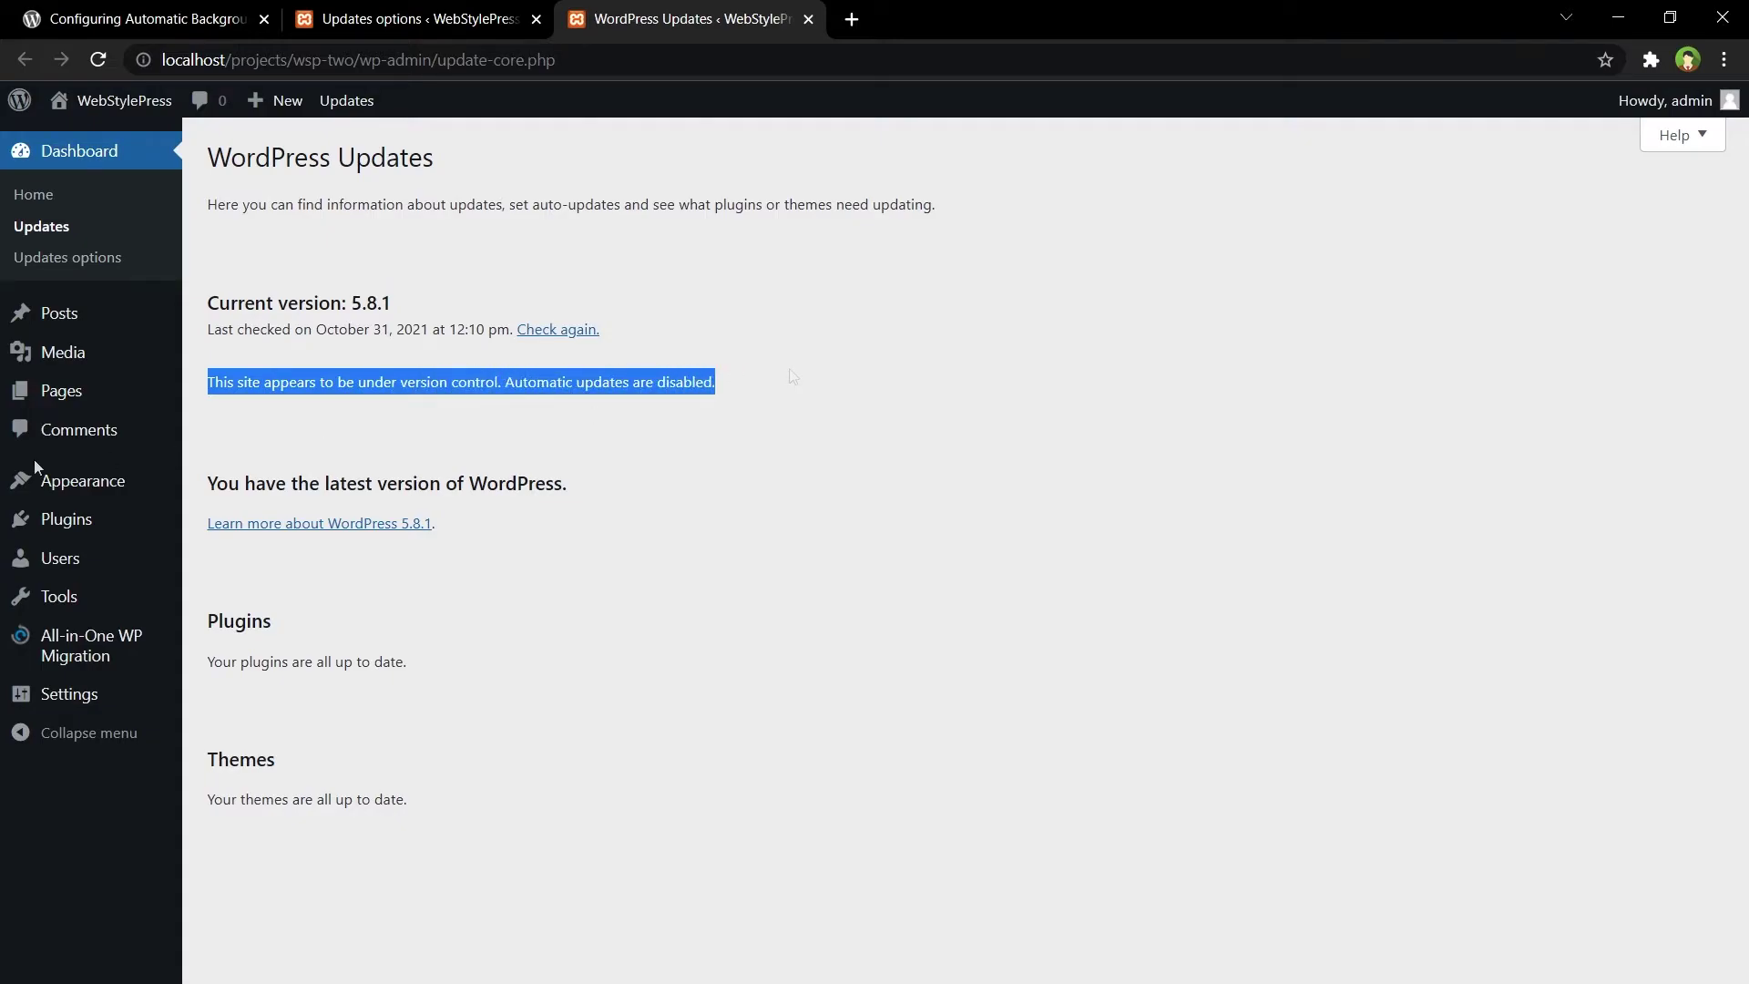
Inspect the Twenty Twenty theme's details and the installed plugins list for auto-update options
mouse_move(55, 483)
click(260, 482)
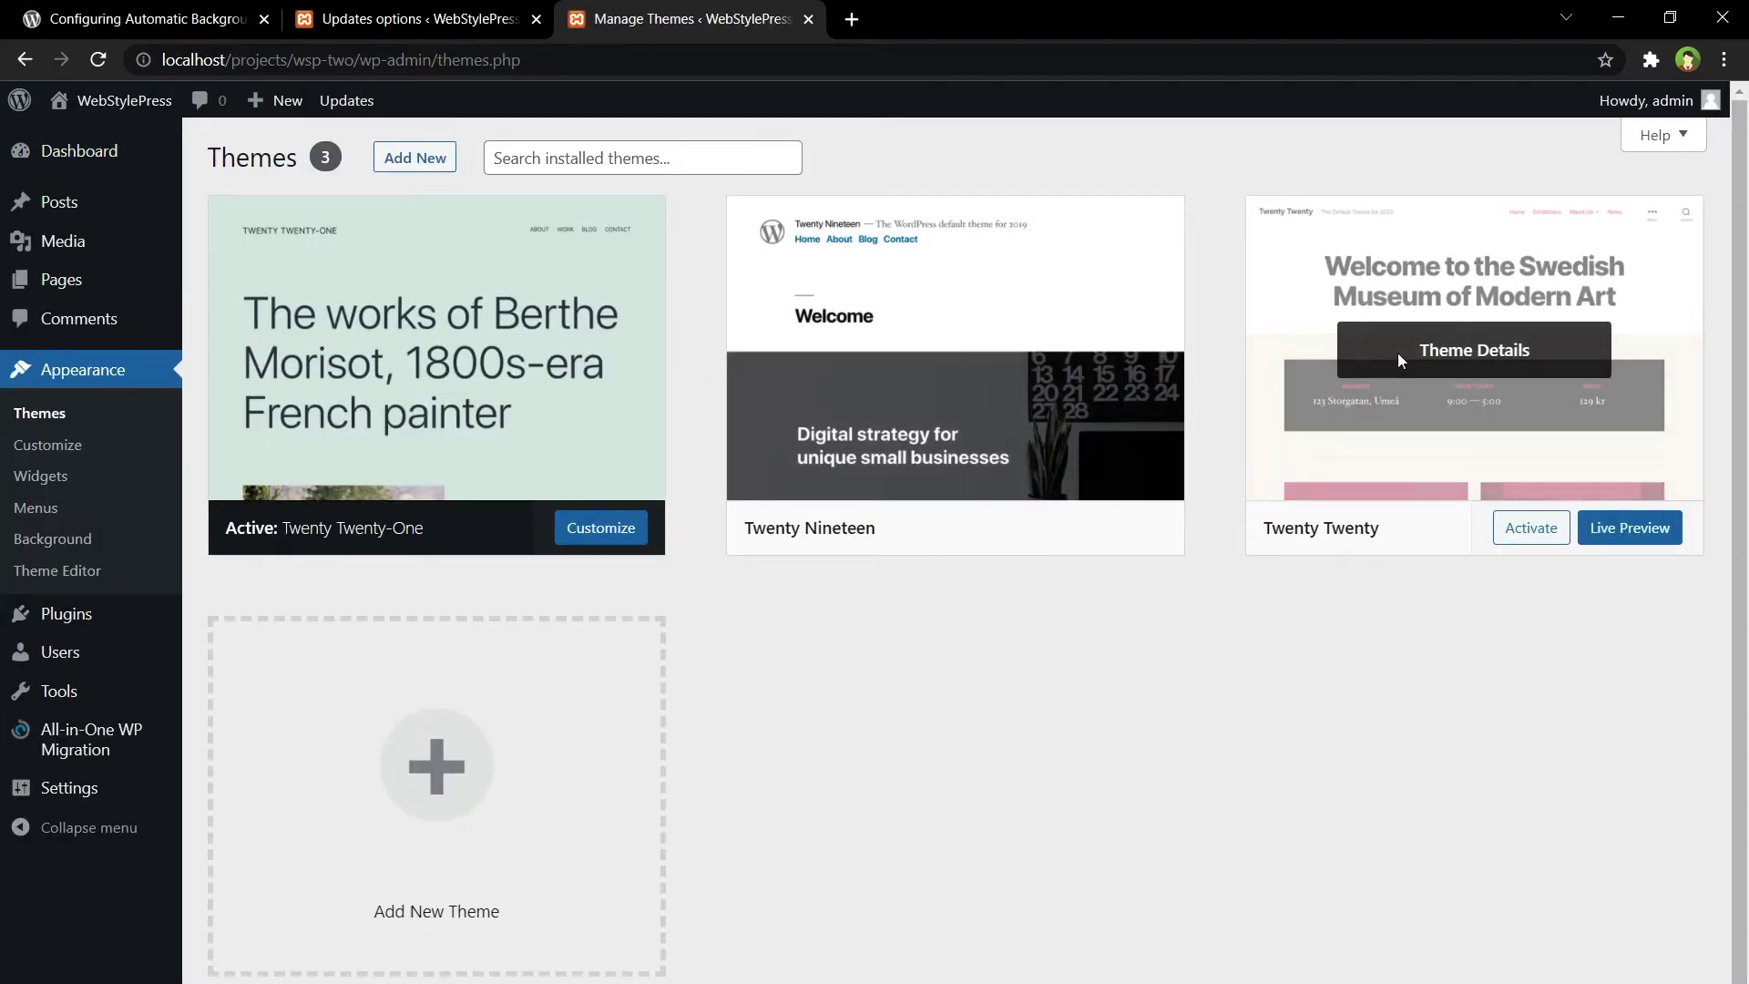
click(1397, 355)
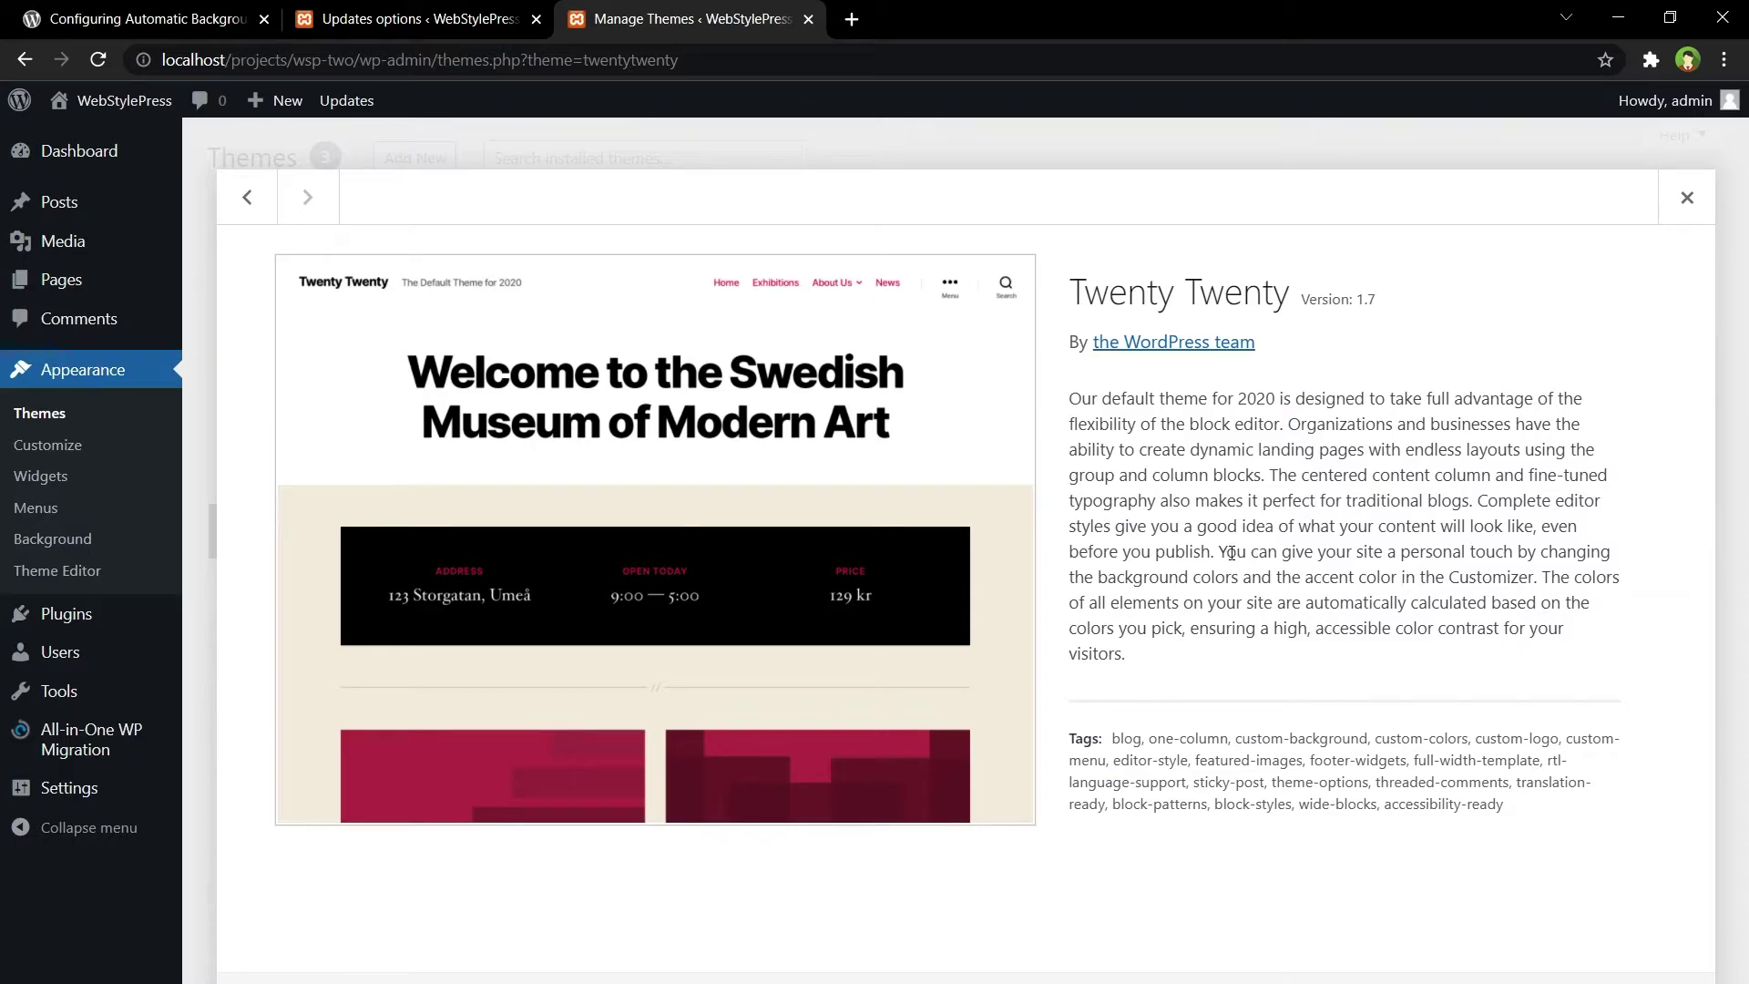
key(Escape)
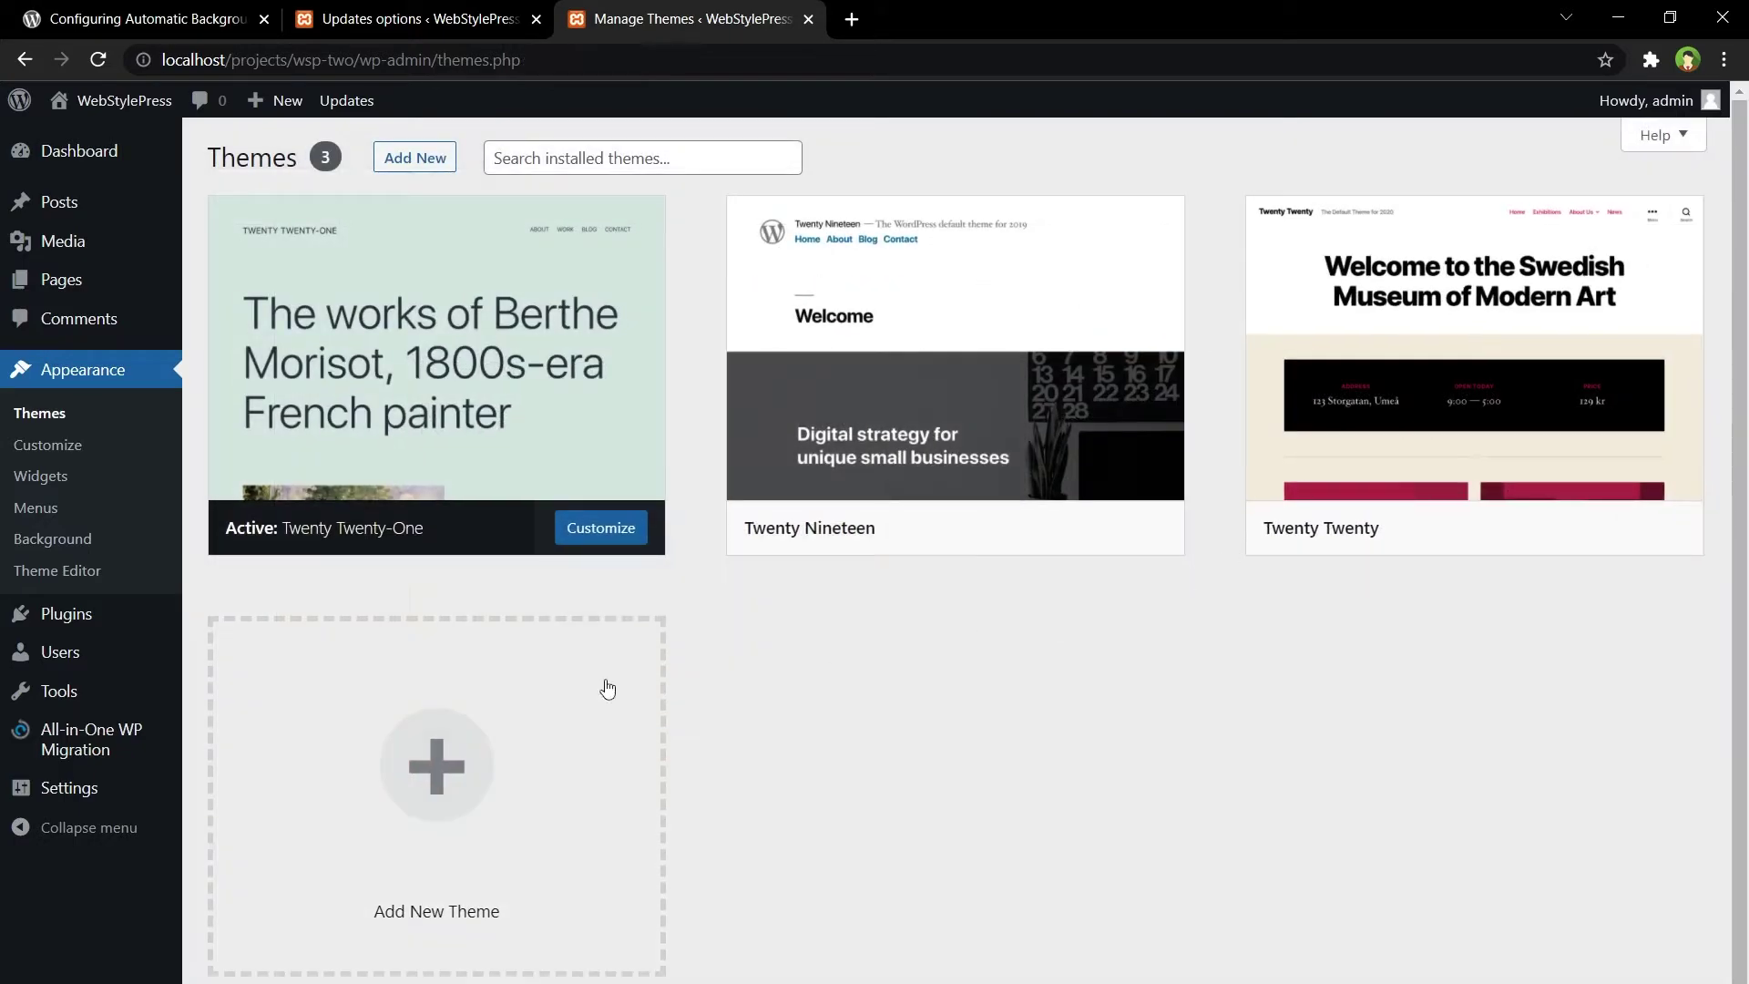
mouse_move(91, 615)
click(218, 617)
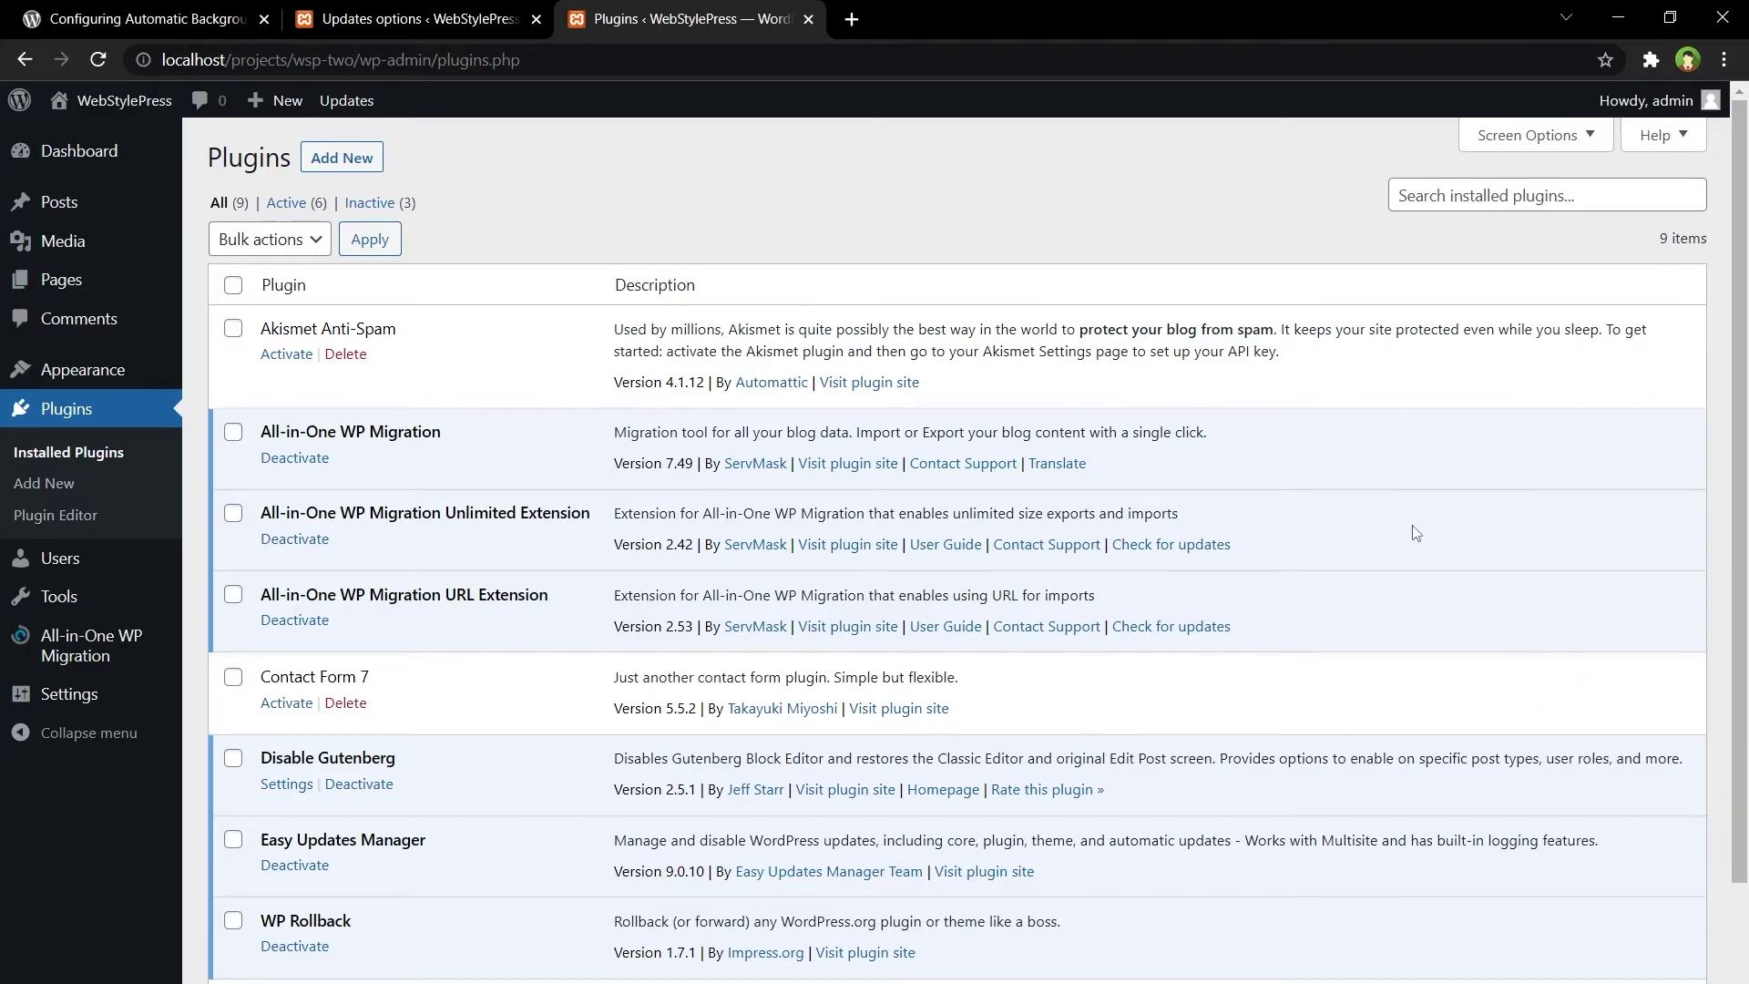
Return to the Easy Updates Manager settings and enable all updates with the master switch
click(393, 20)
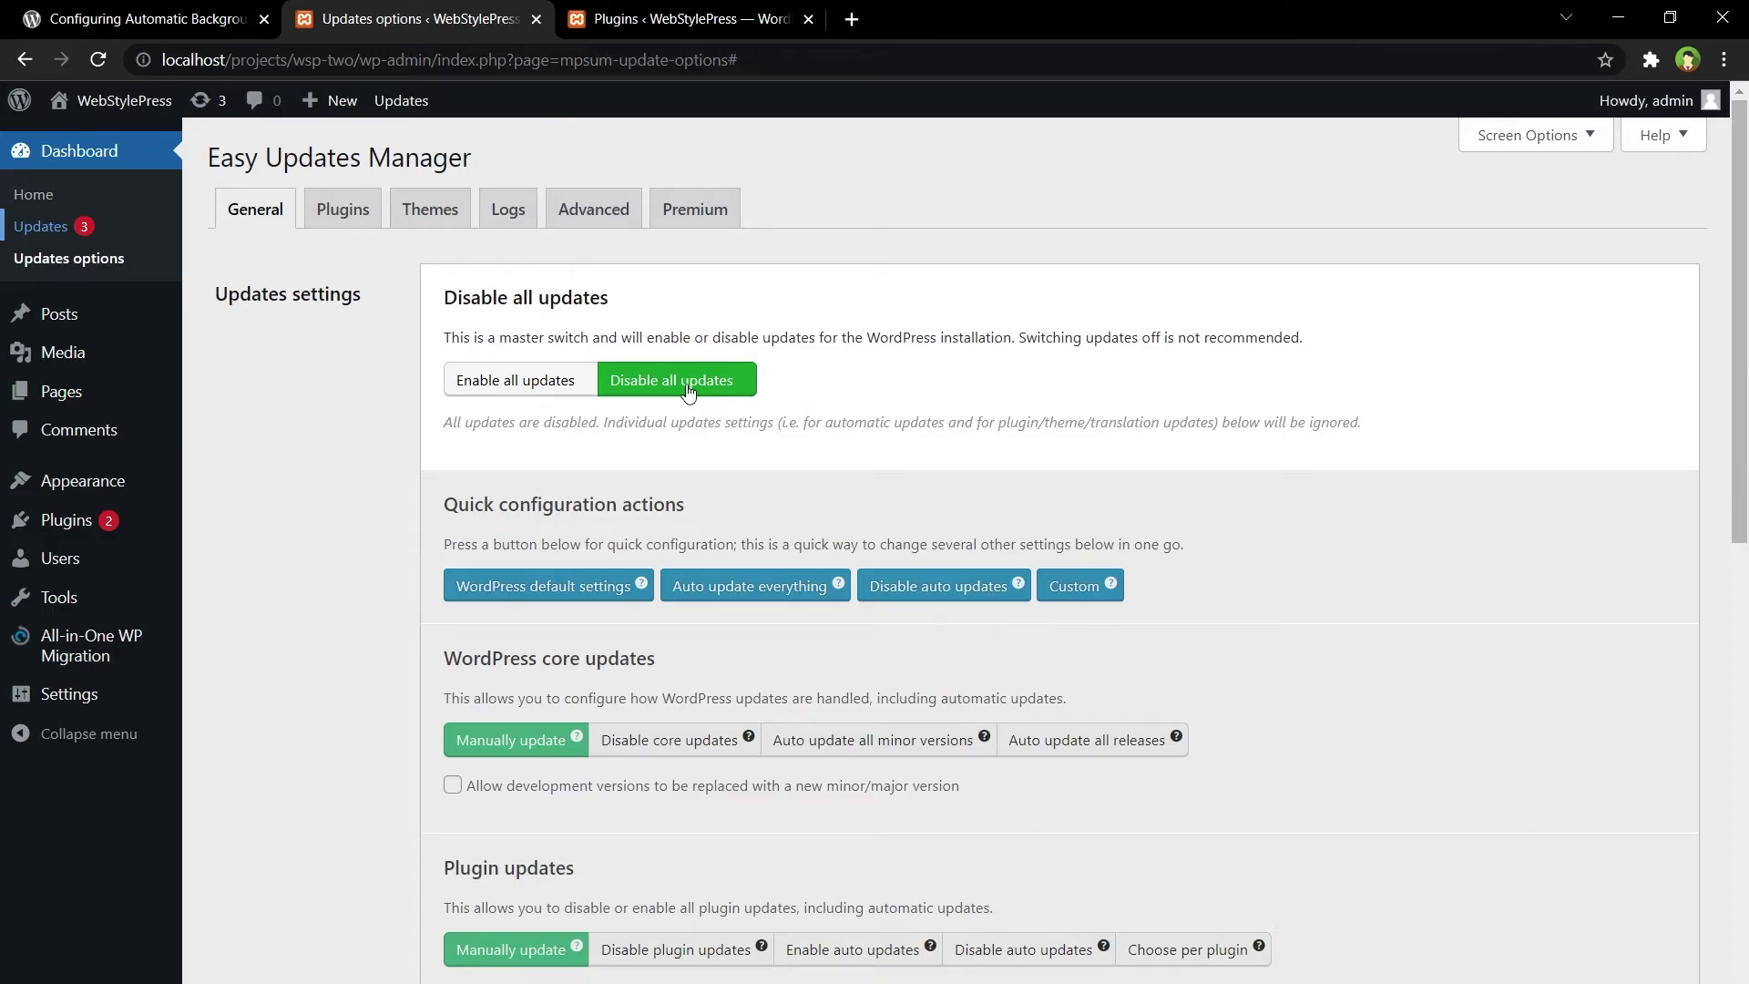
scroll(354, 597, down, 4)
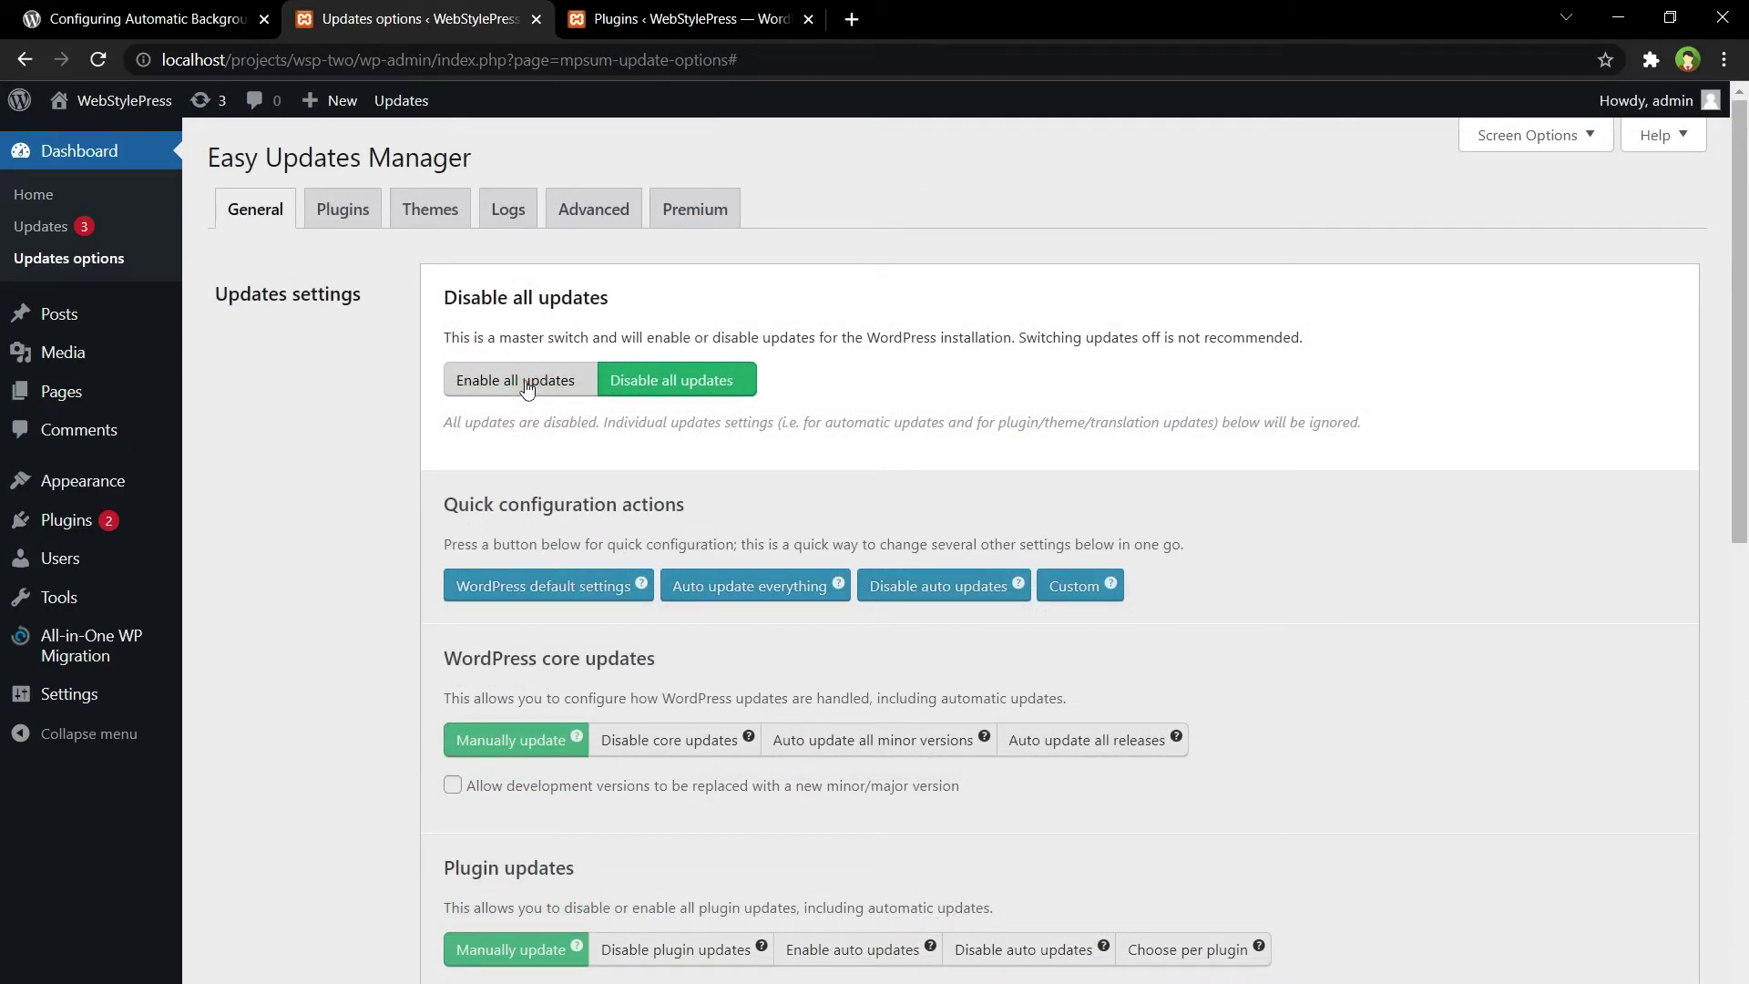
click(527, 382)
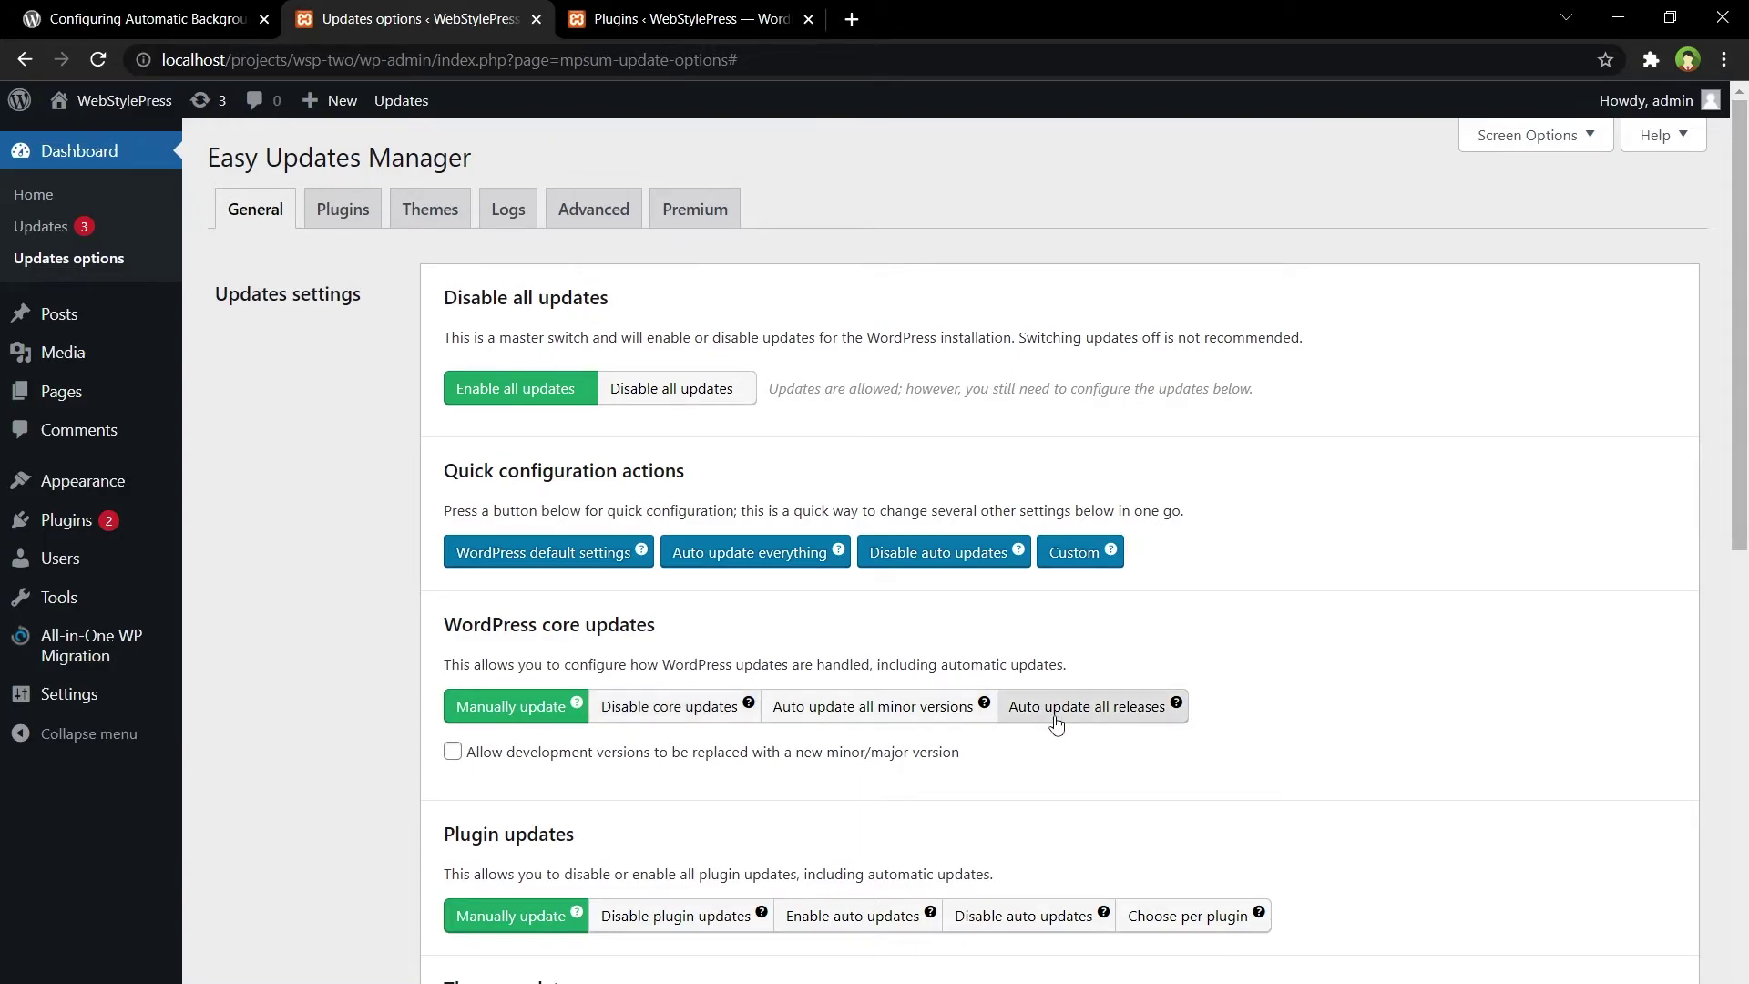
Examine the individual core, plugin, theme and translation update settings and the notification e-mail options
scroll(344, 702, down, 4)
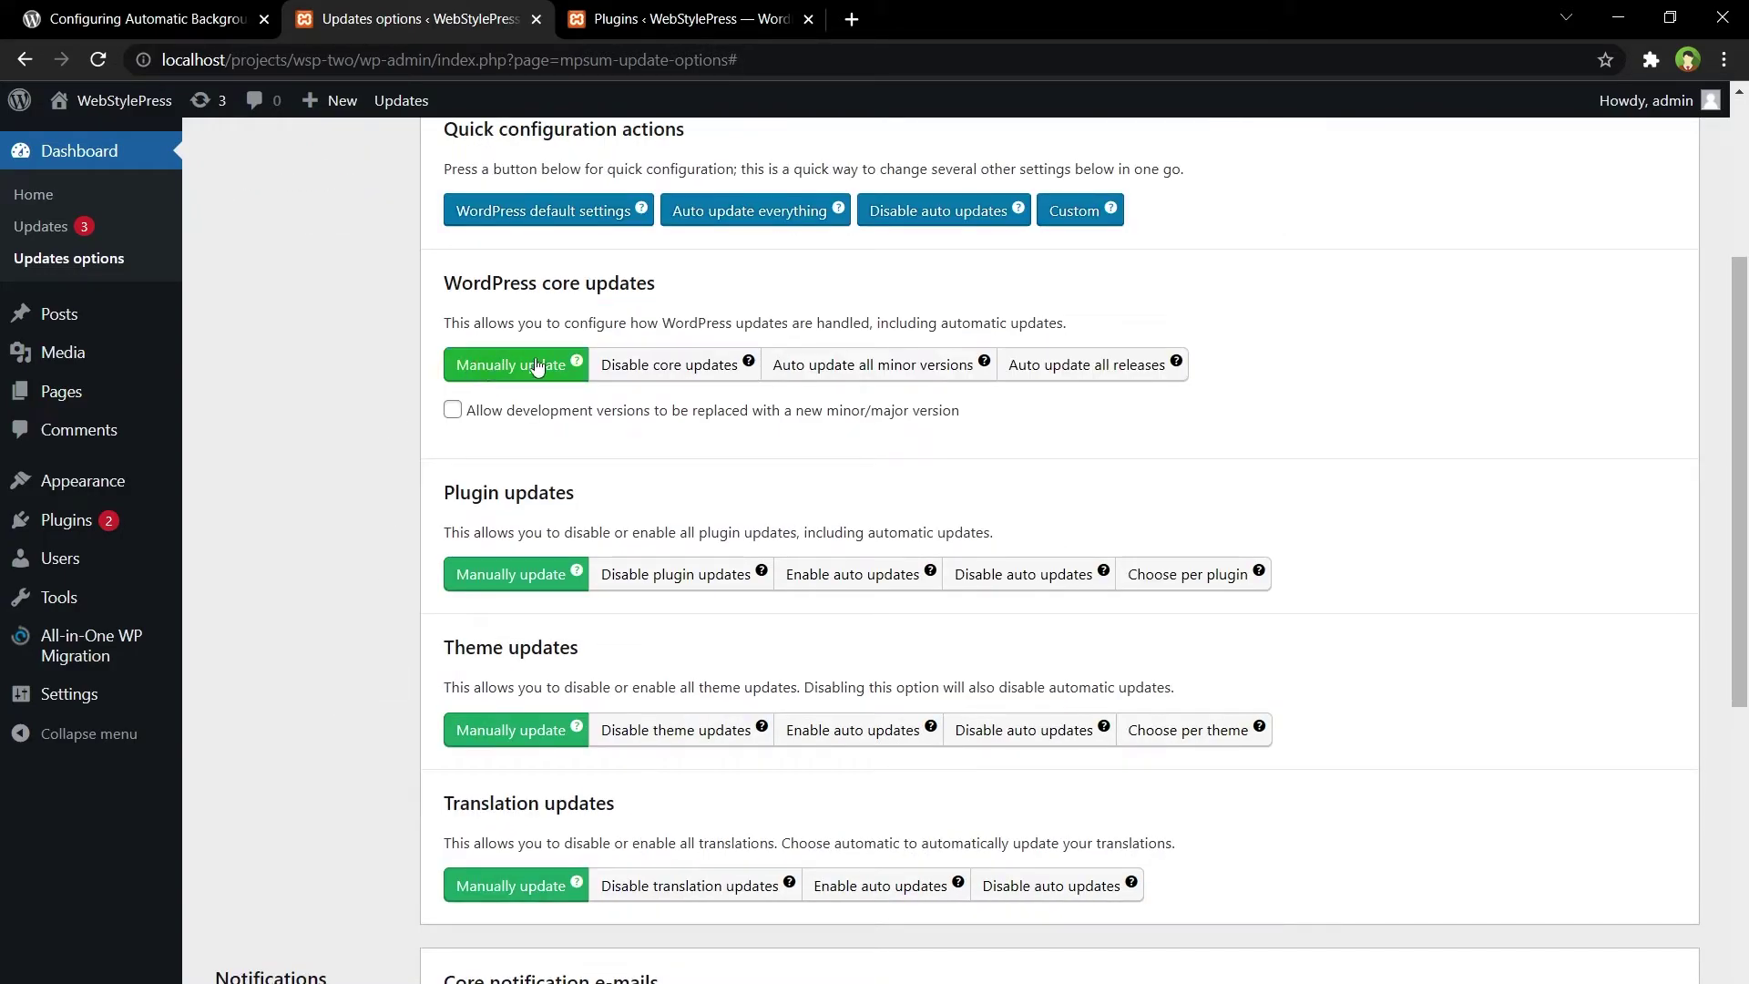
scroll(525, 364, up, 4)
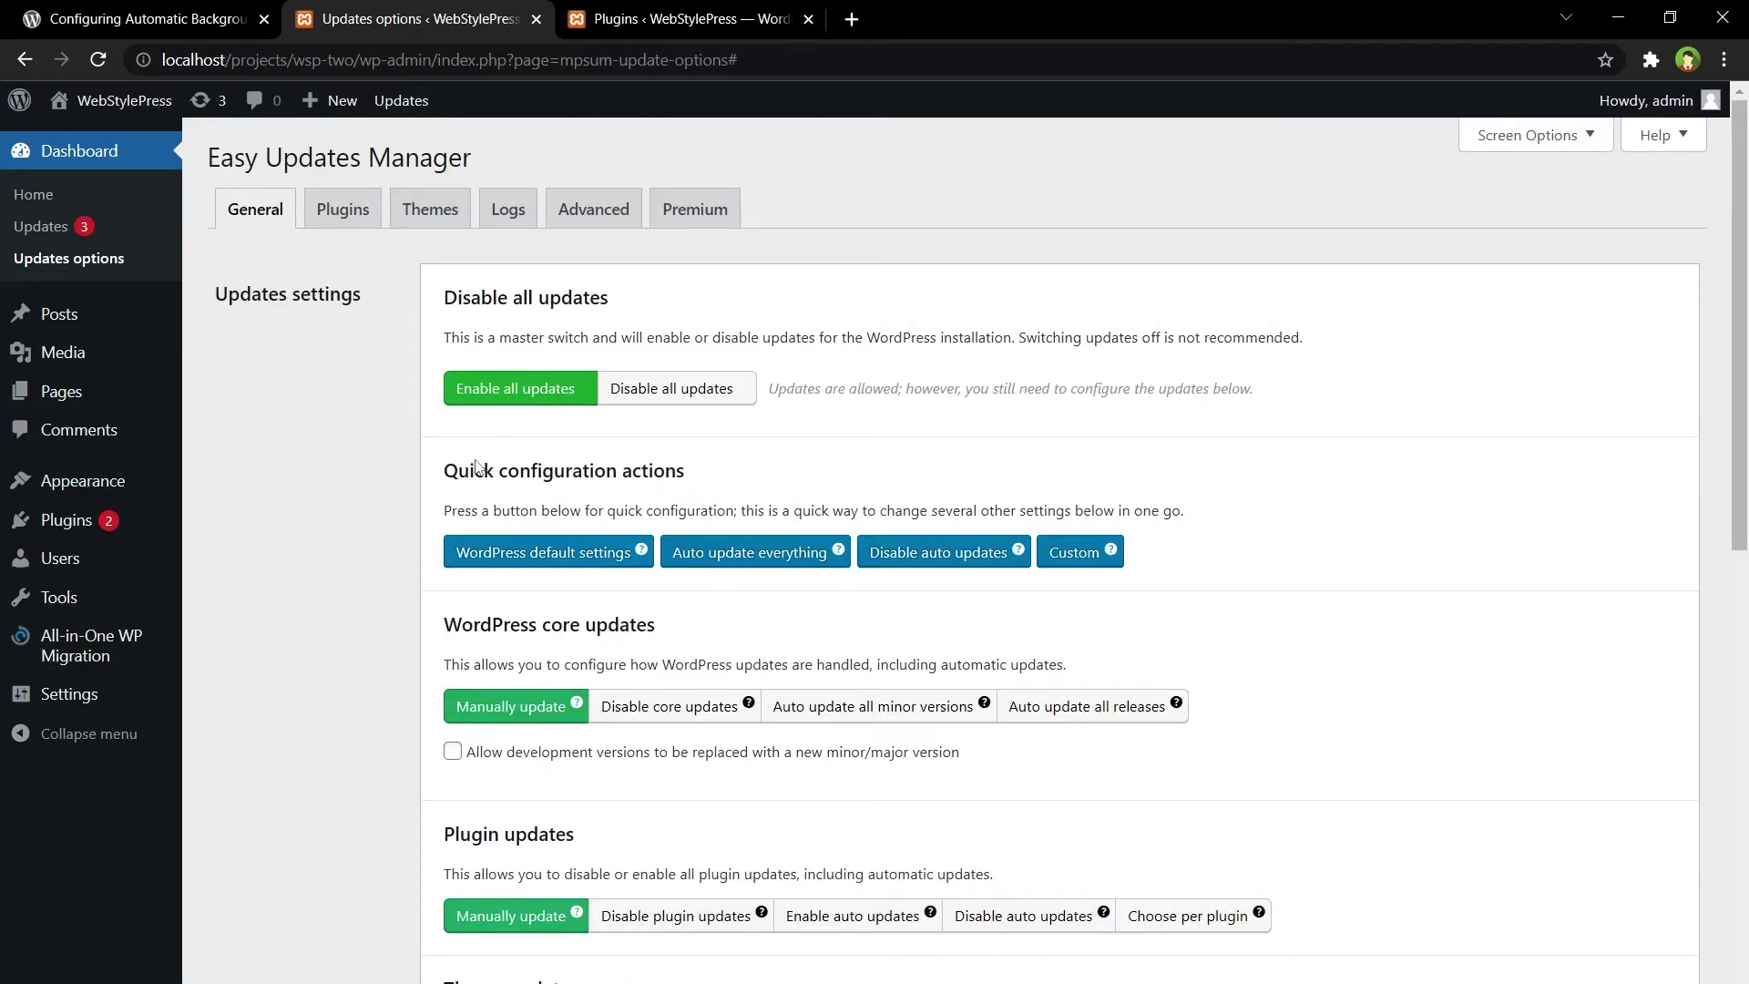
scroll(370, 617, down, 4)
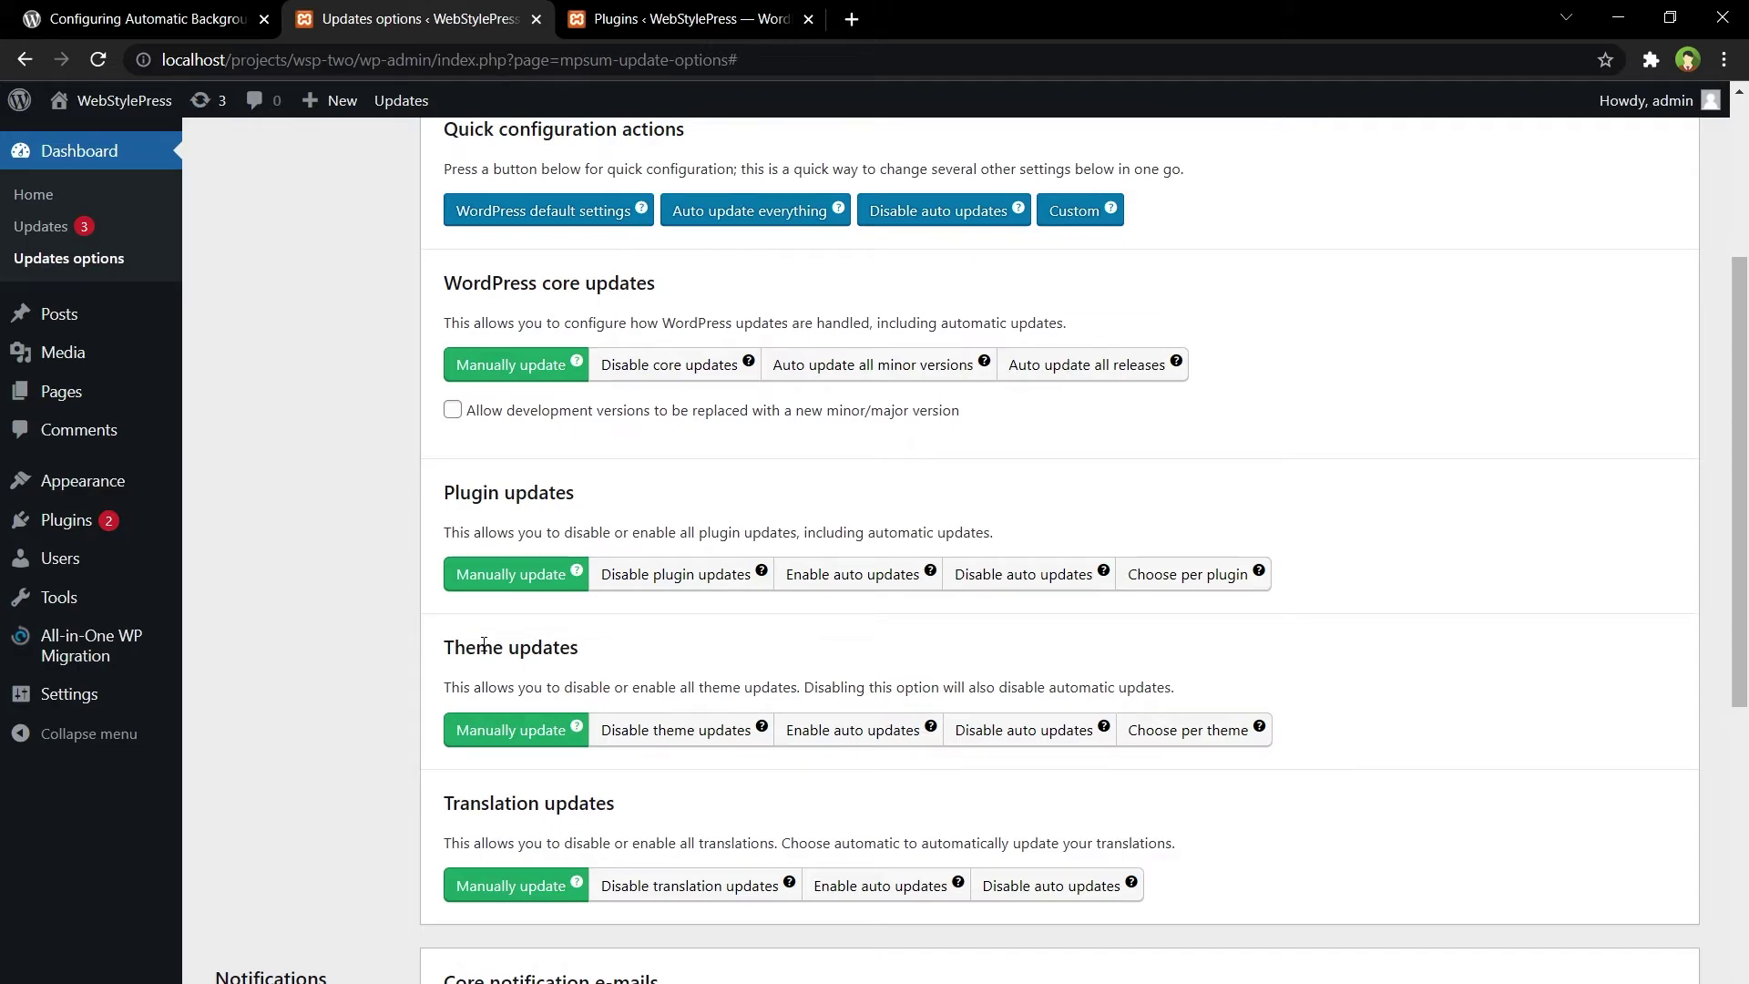
scroll(395, 749, down, 6)
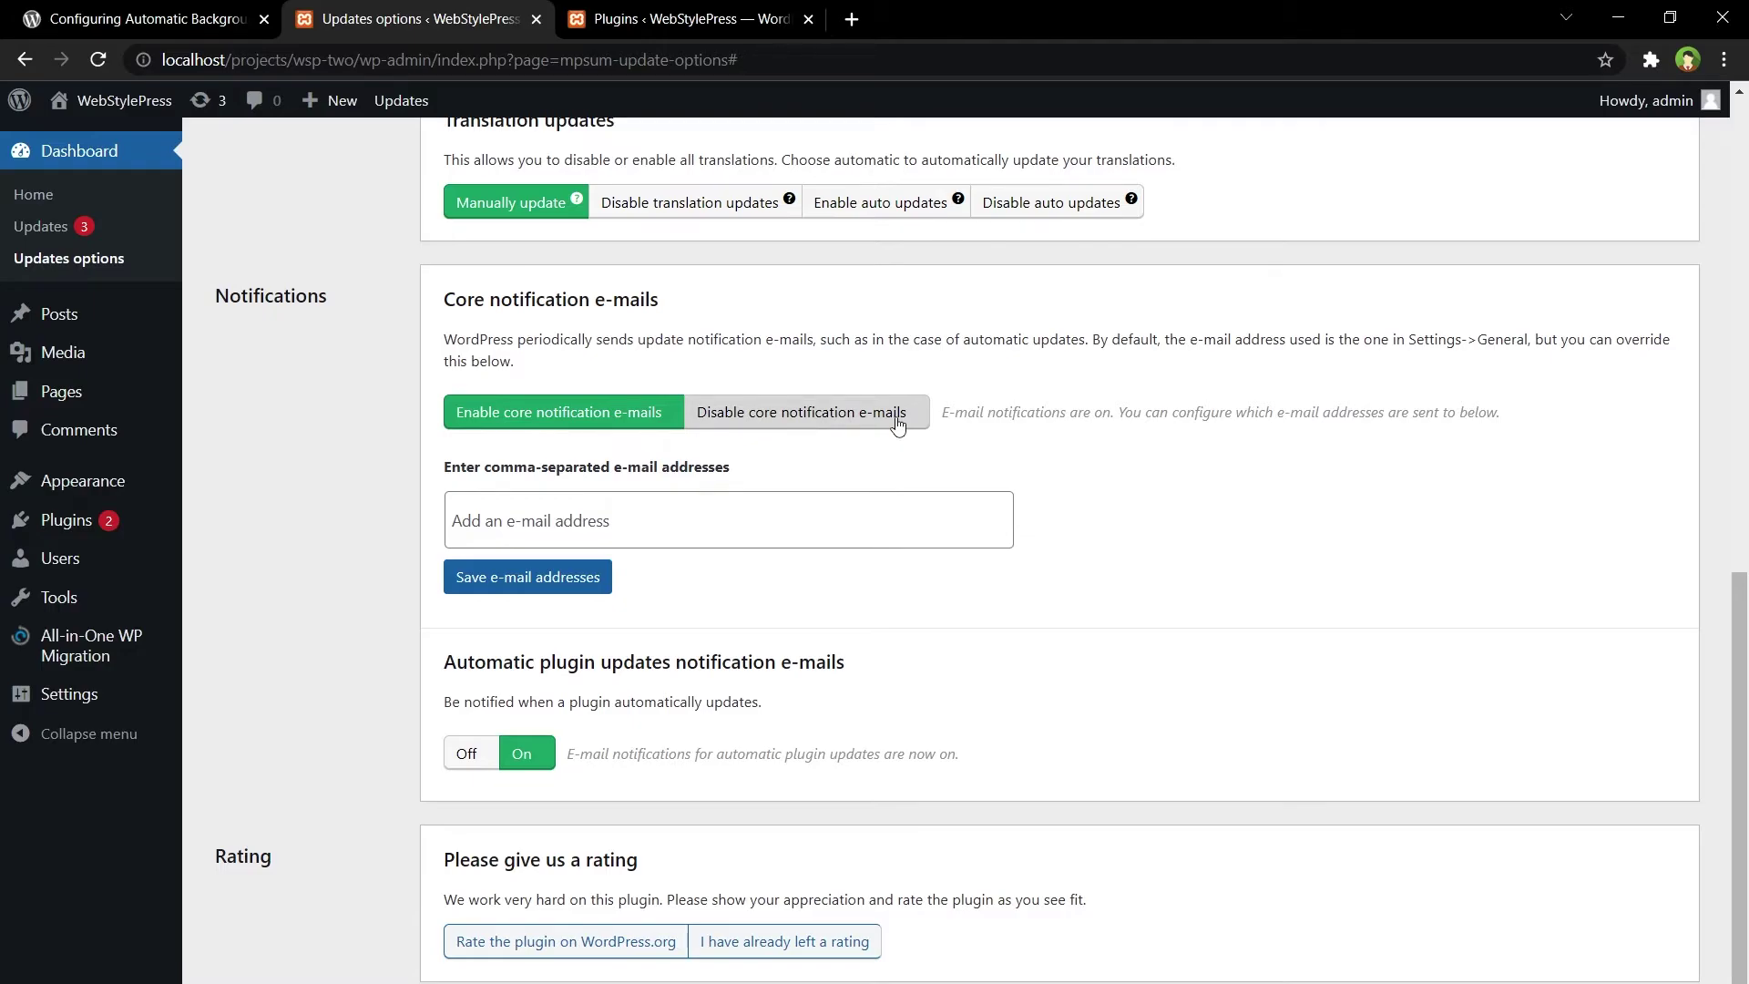
scroll(756, 439, up, 8)
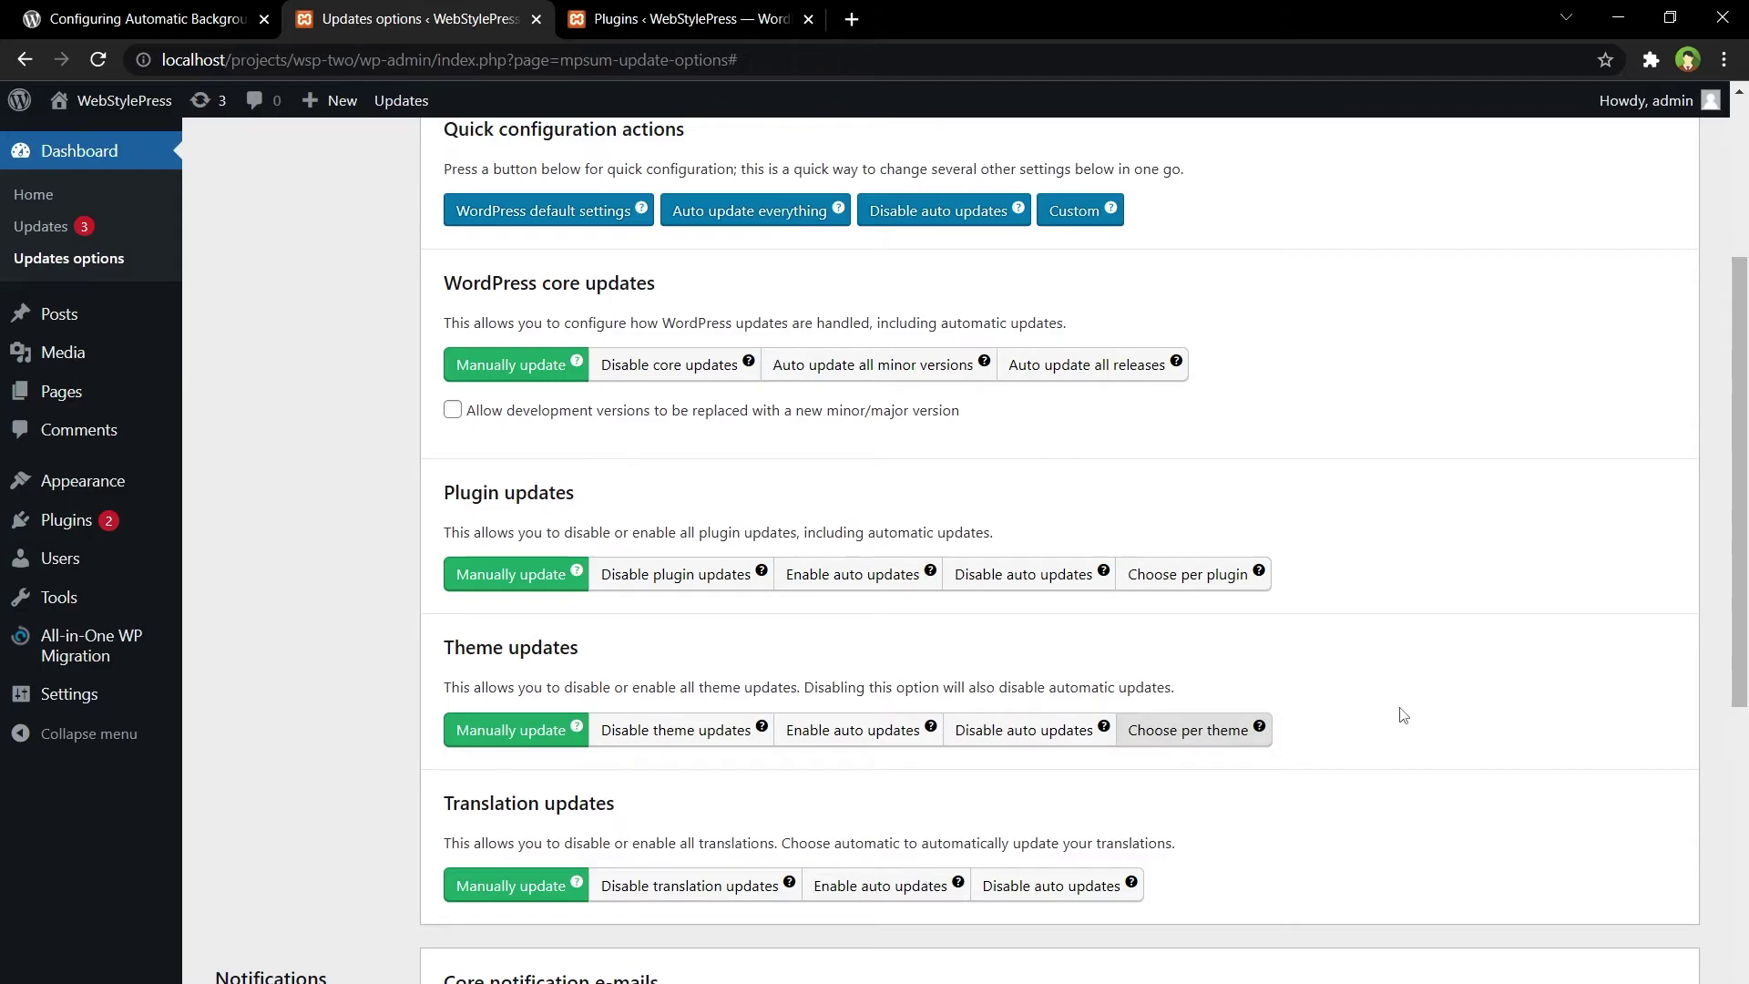
Examine the update options for the individual plugins in Easy Updates Manager
scroll(1449, 714, down, 4)
scroll(1451, 714, up, 8)
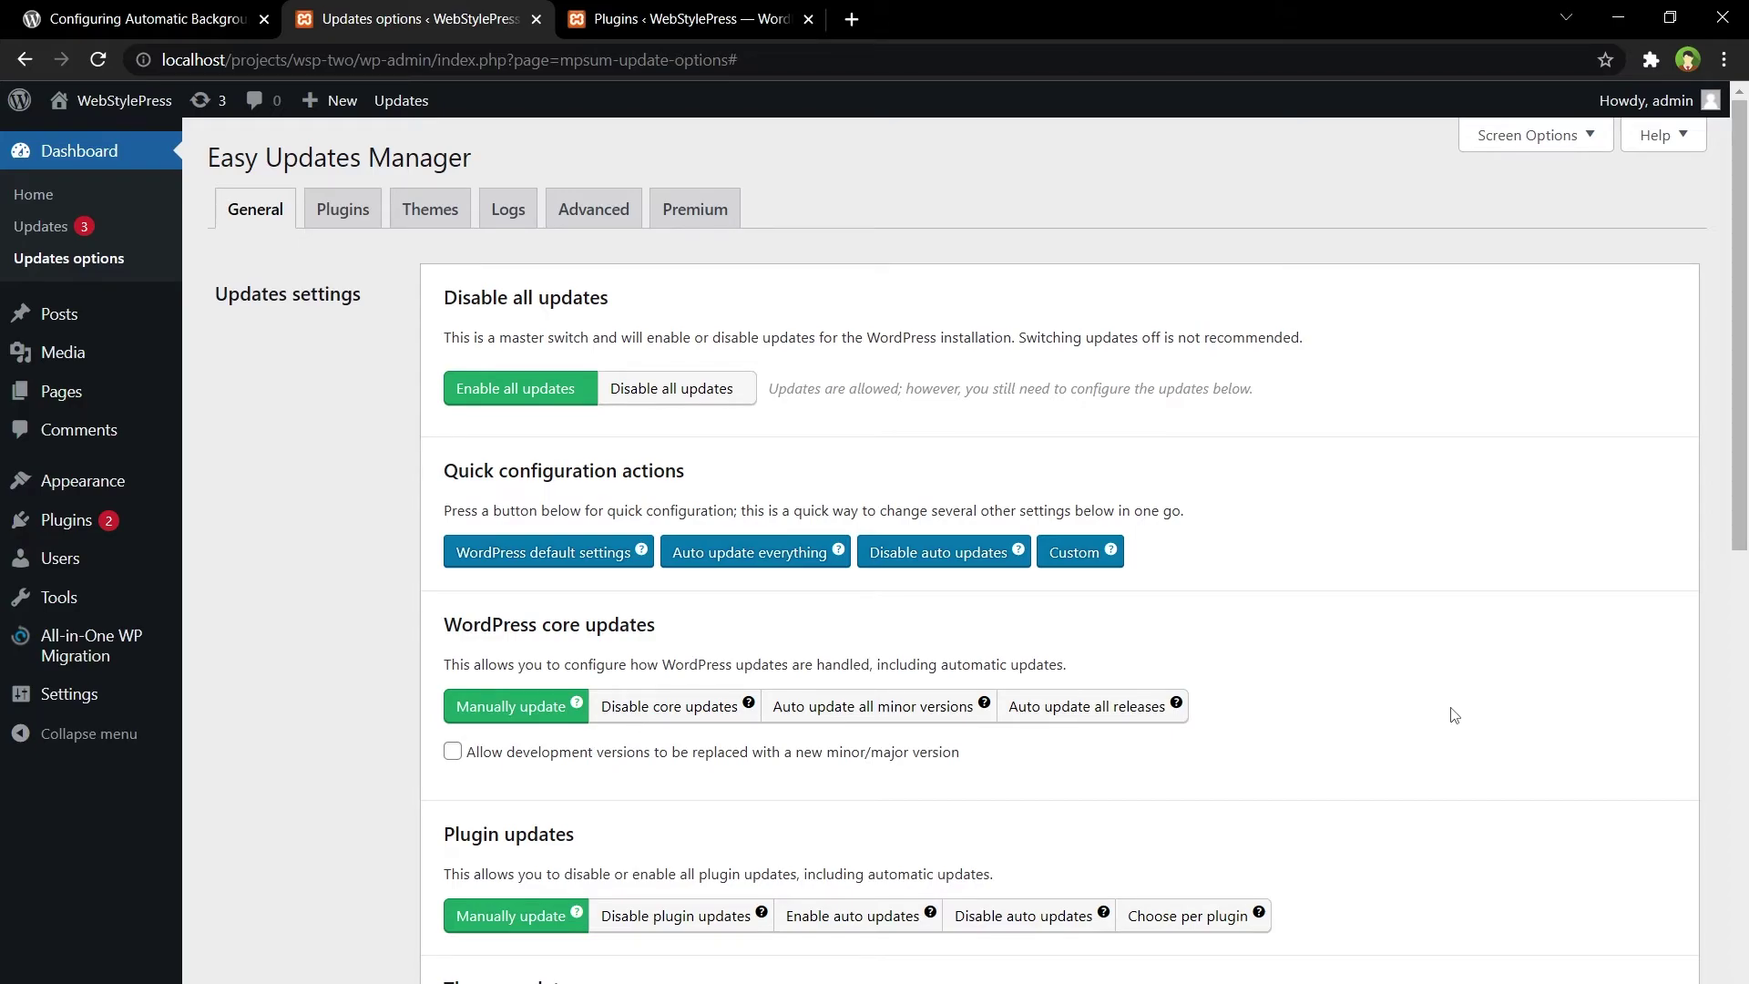
click(356, 205)
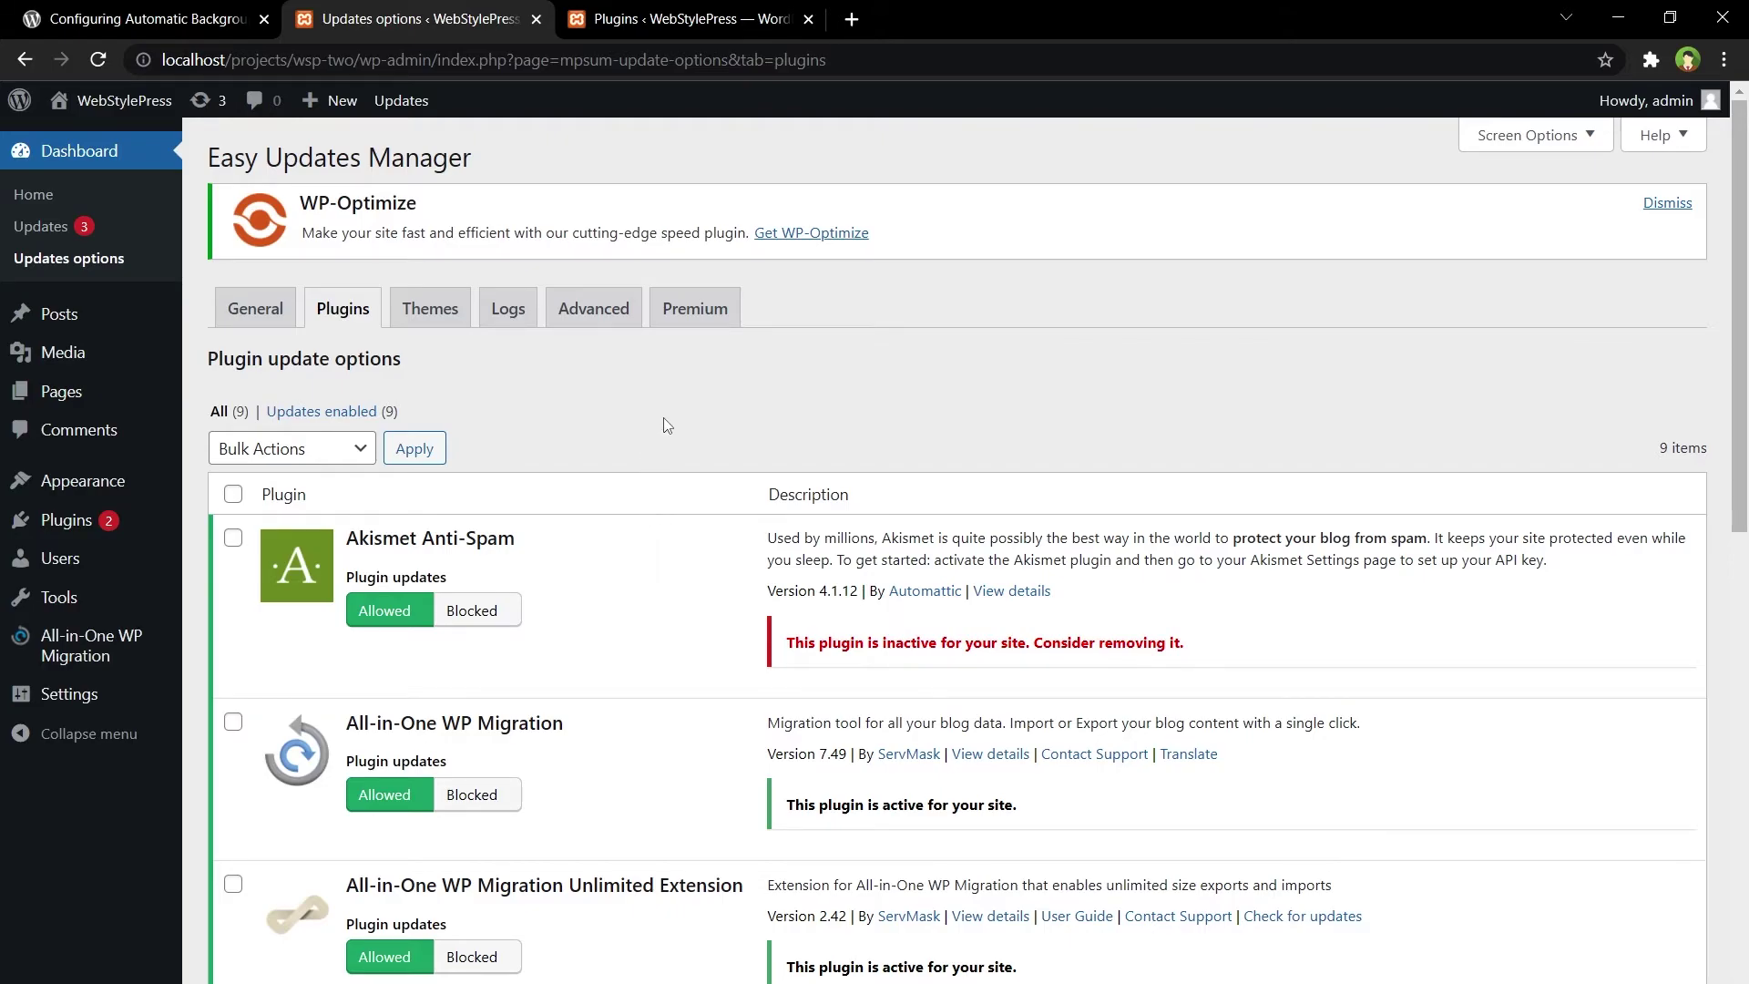
scroll(656, 428, down, 10)
scroll(701, 469, up, 6)
scroll(701, 469, up, 5)
Examine the update options for the individual themes in Easy Updates Manager and open the update logs
click(441, 311)
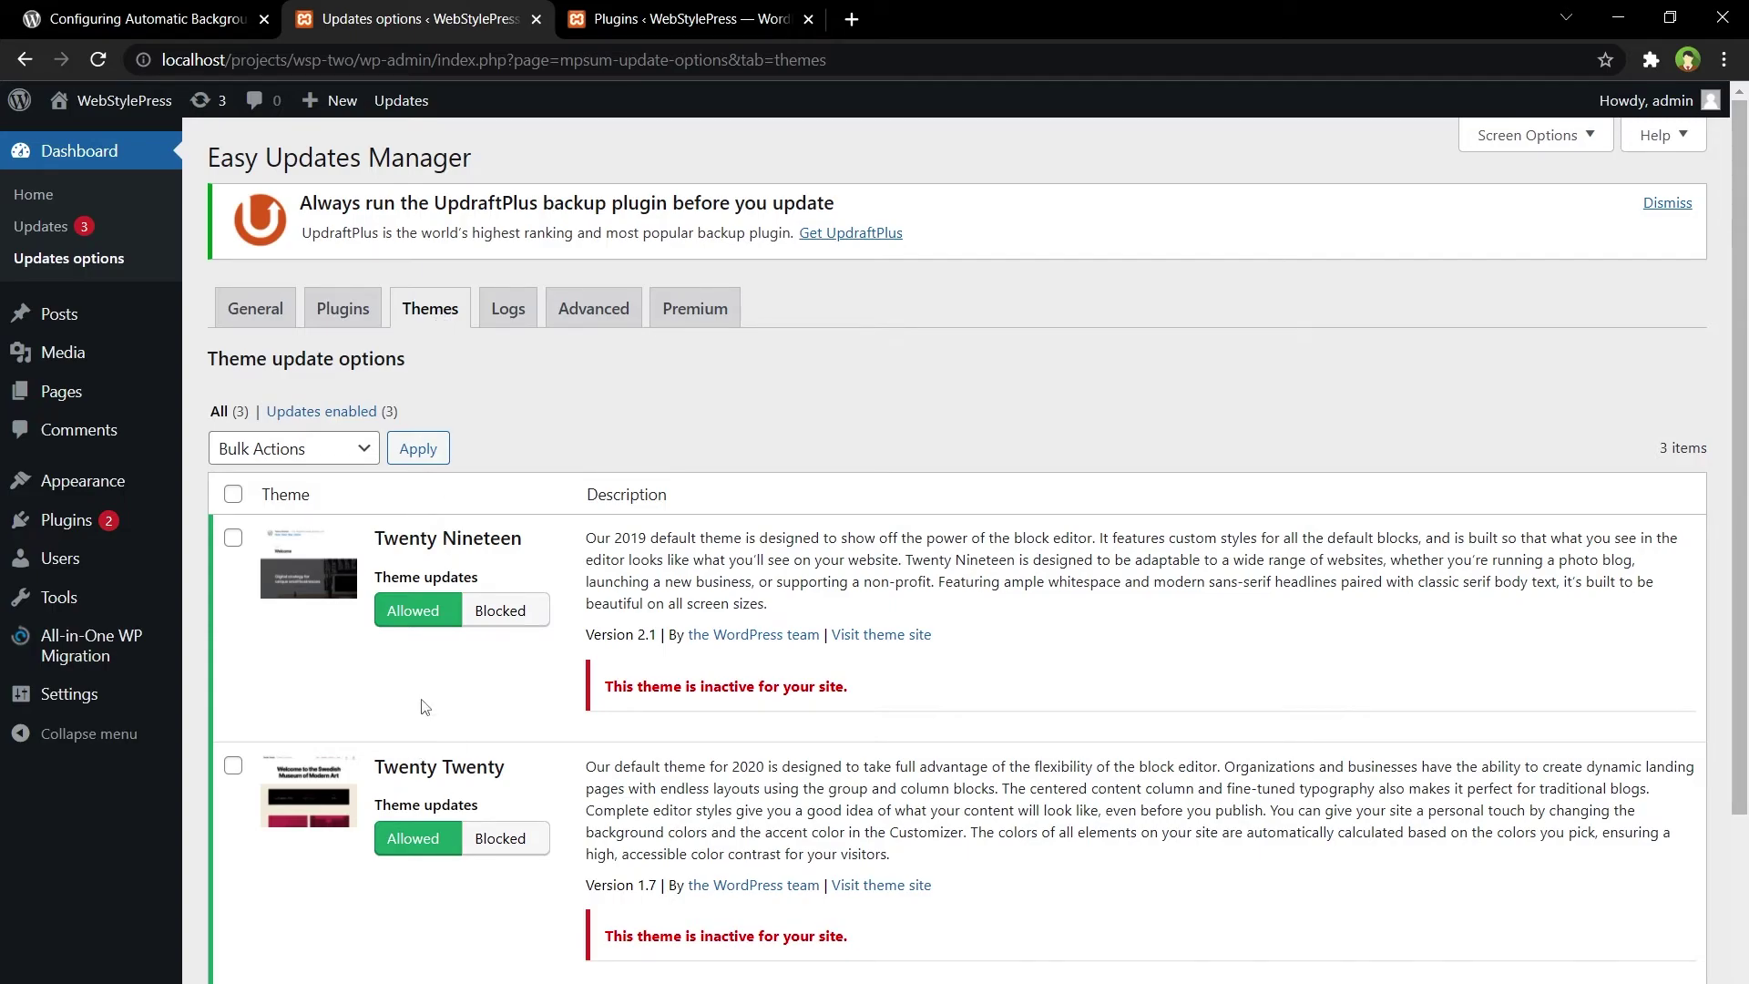
scroll(547, 715, down, 3)
scroll(691, 670, up, 3)
click(526, 312)
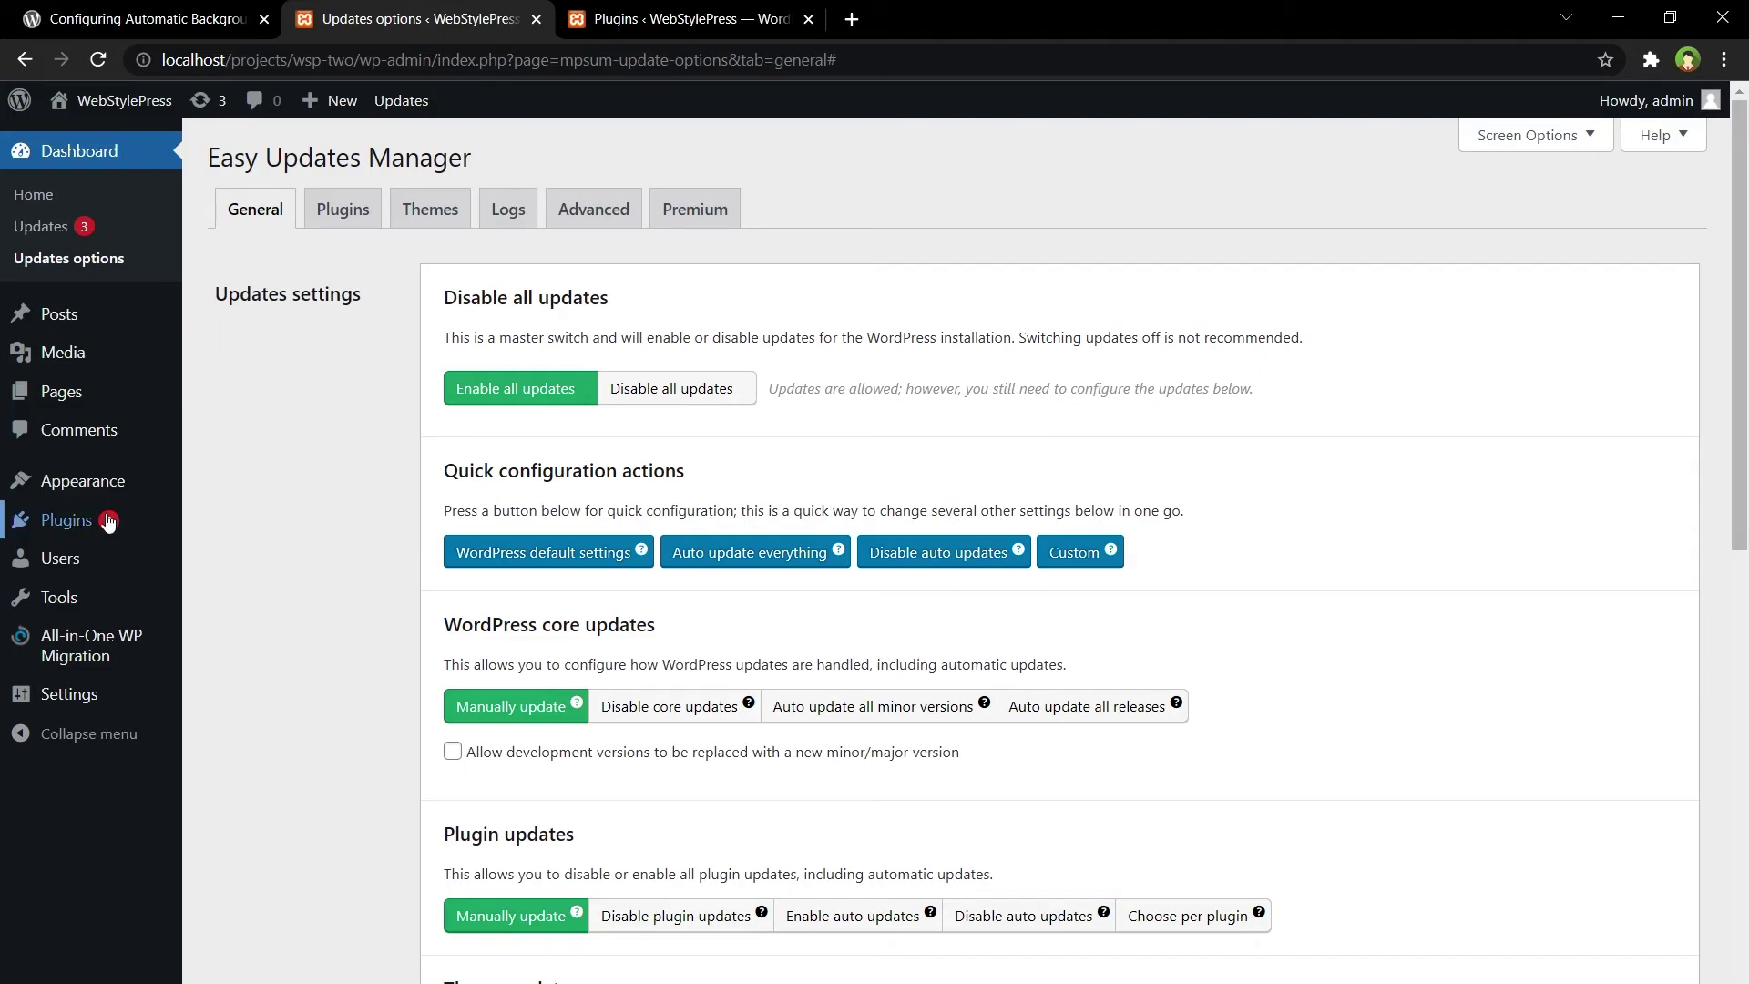
Examine the automatic update status of the installed plugins in a new browser tab and return to the Easy Updates Manager general settings
mouse_move(95, 522)
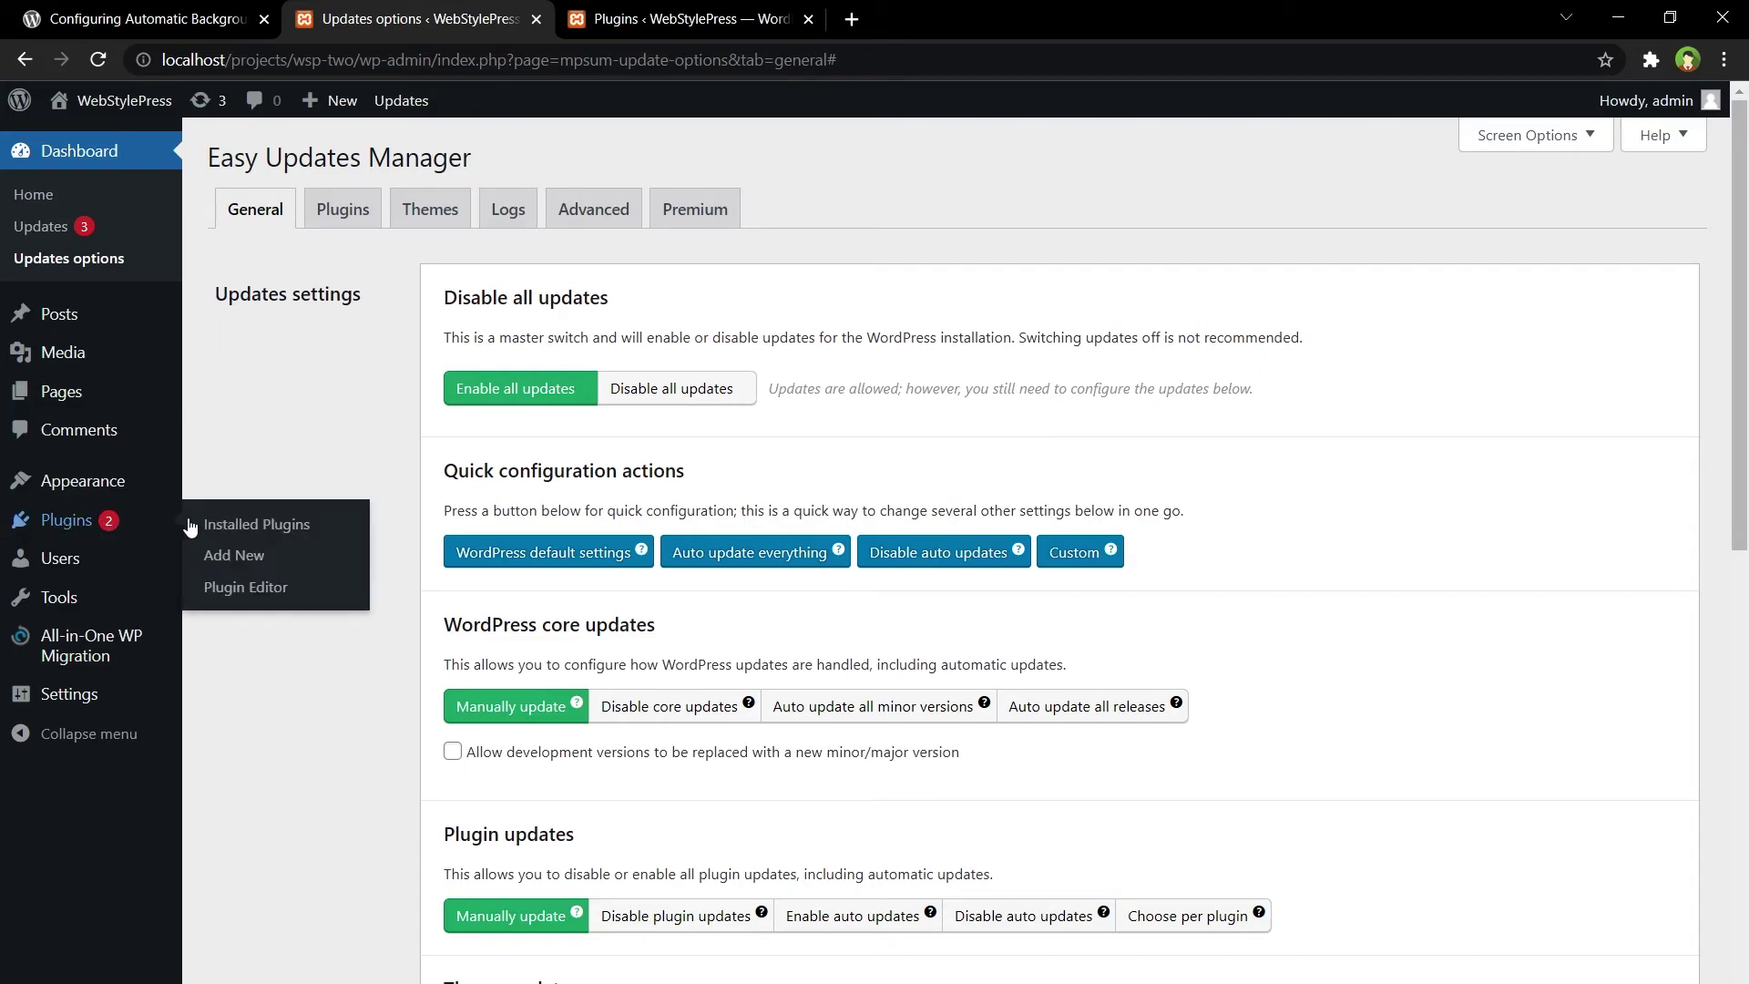
right_click(259, 526)
click(347, 547)
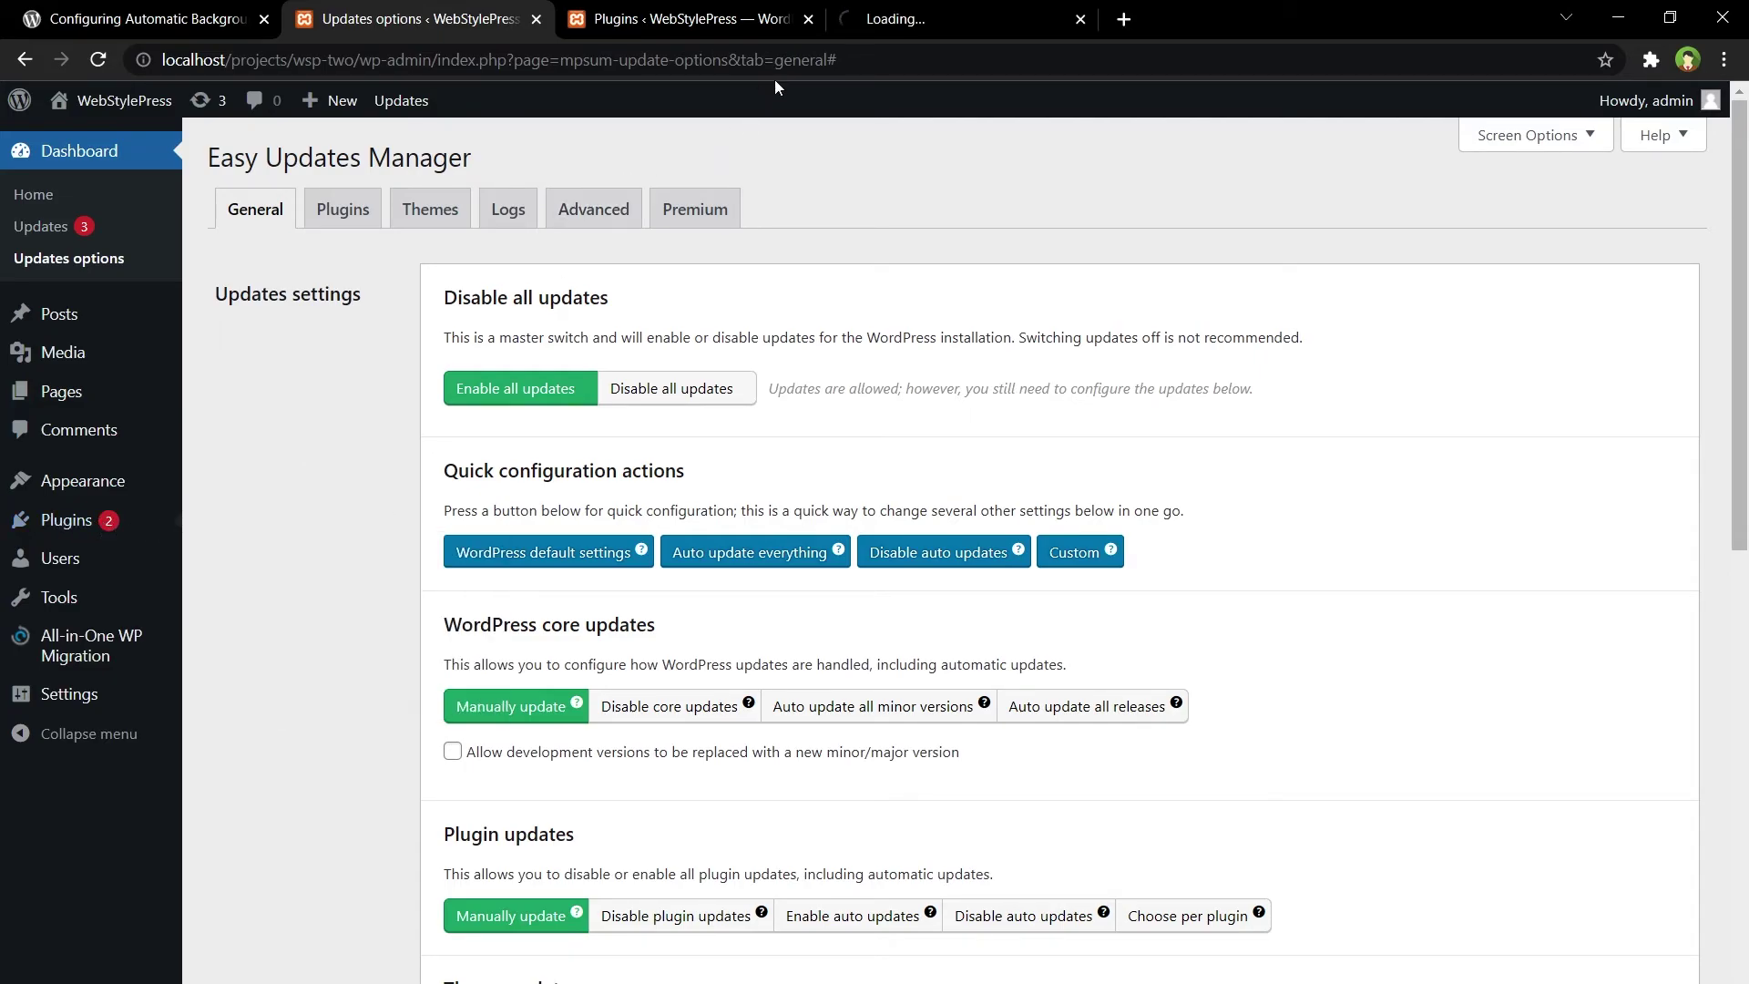
click(878, 25)
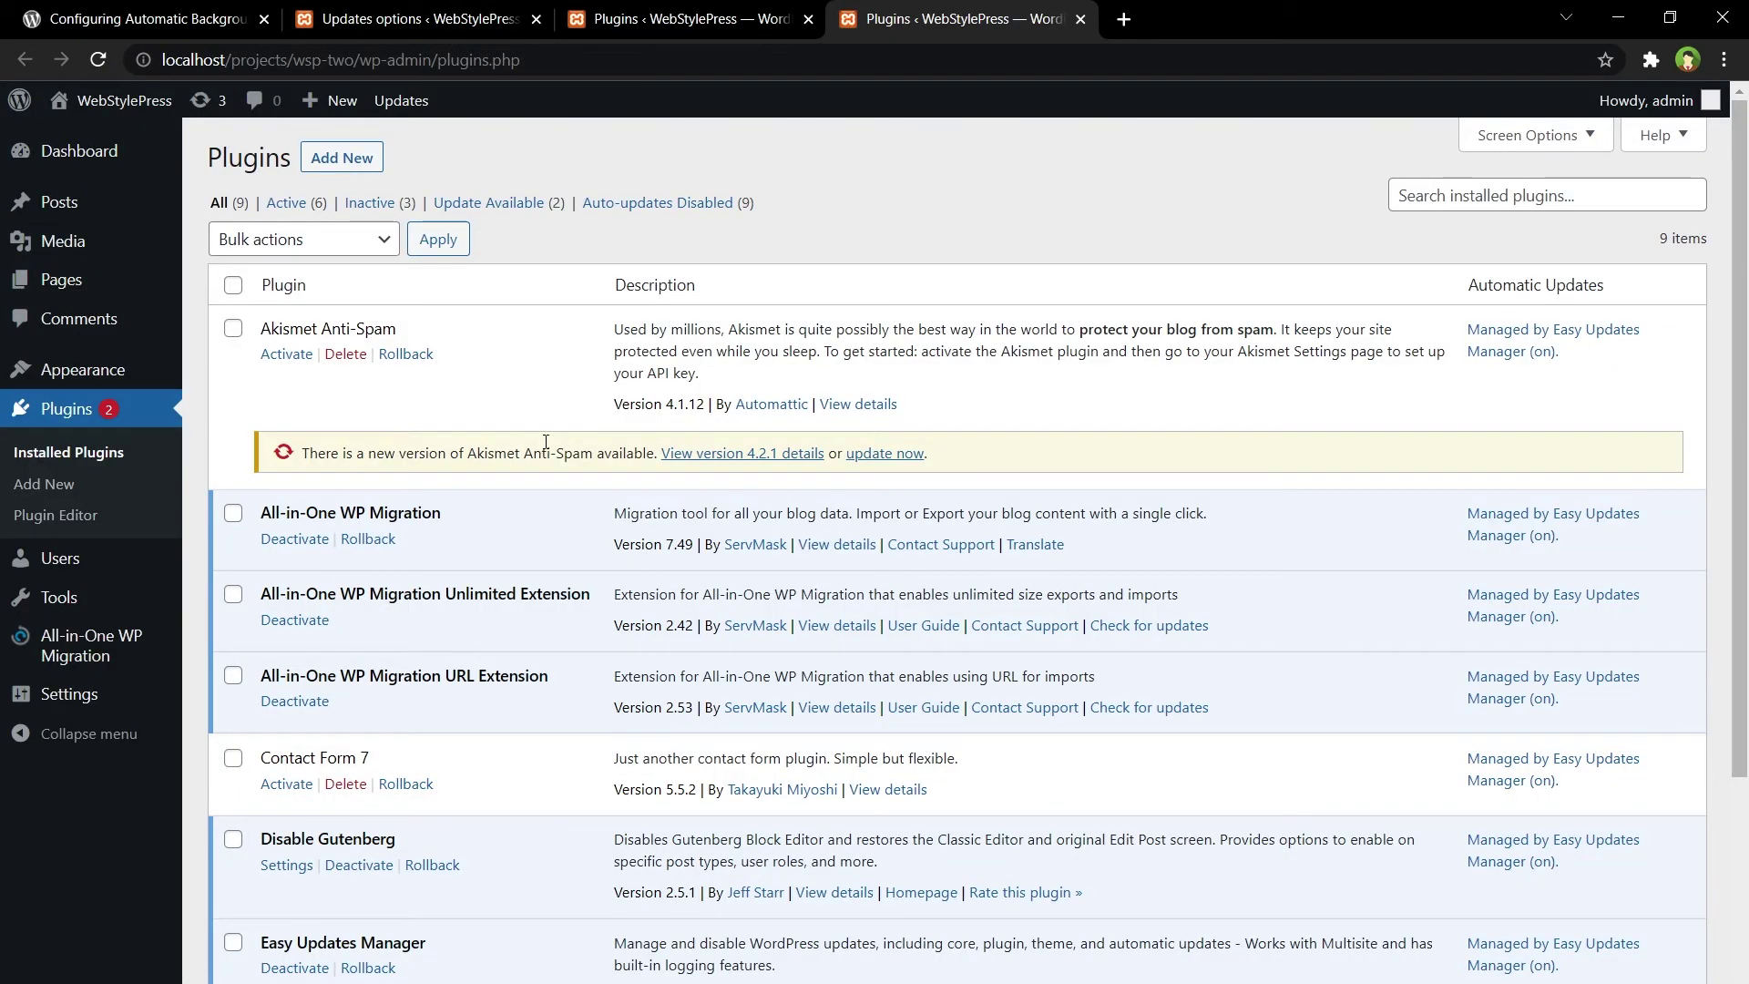
scroll(542, 445, down, 5)
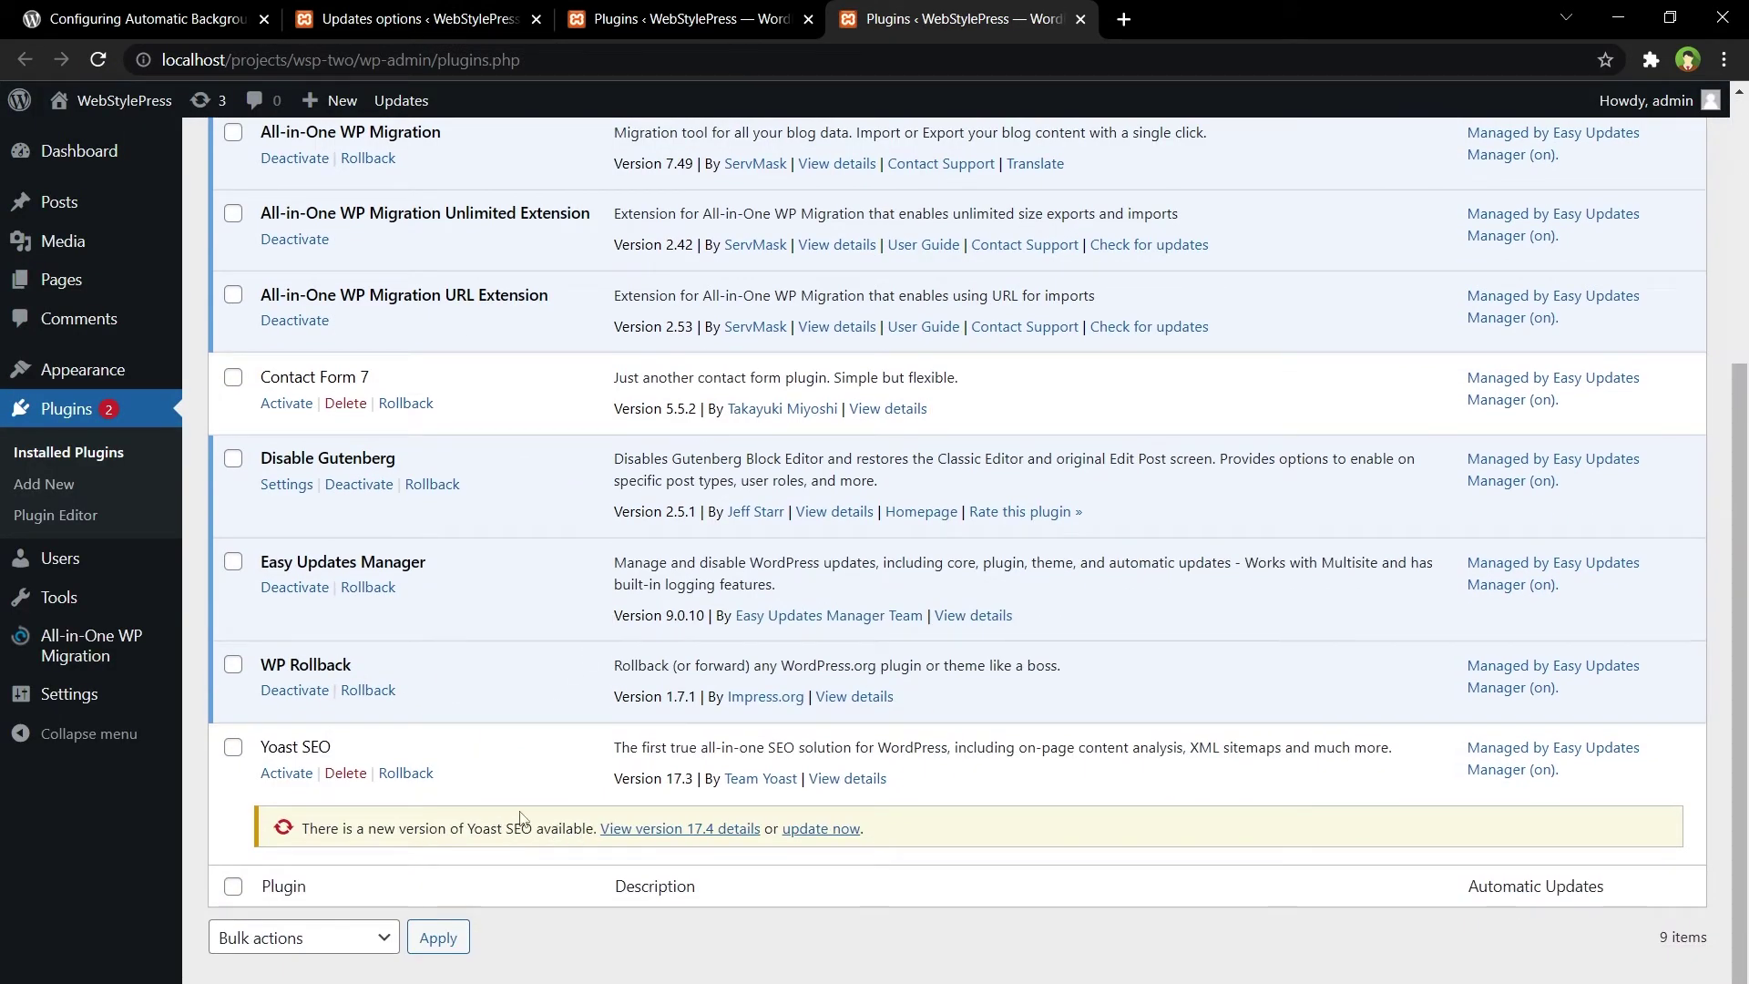
scroll(620, 513, up, 4)
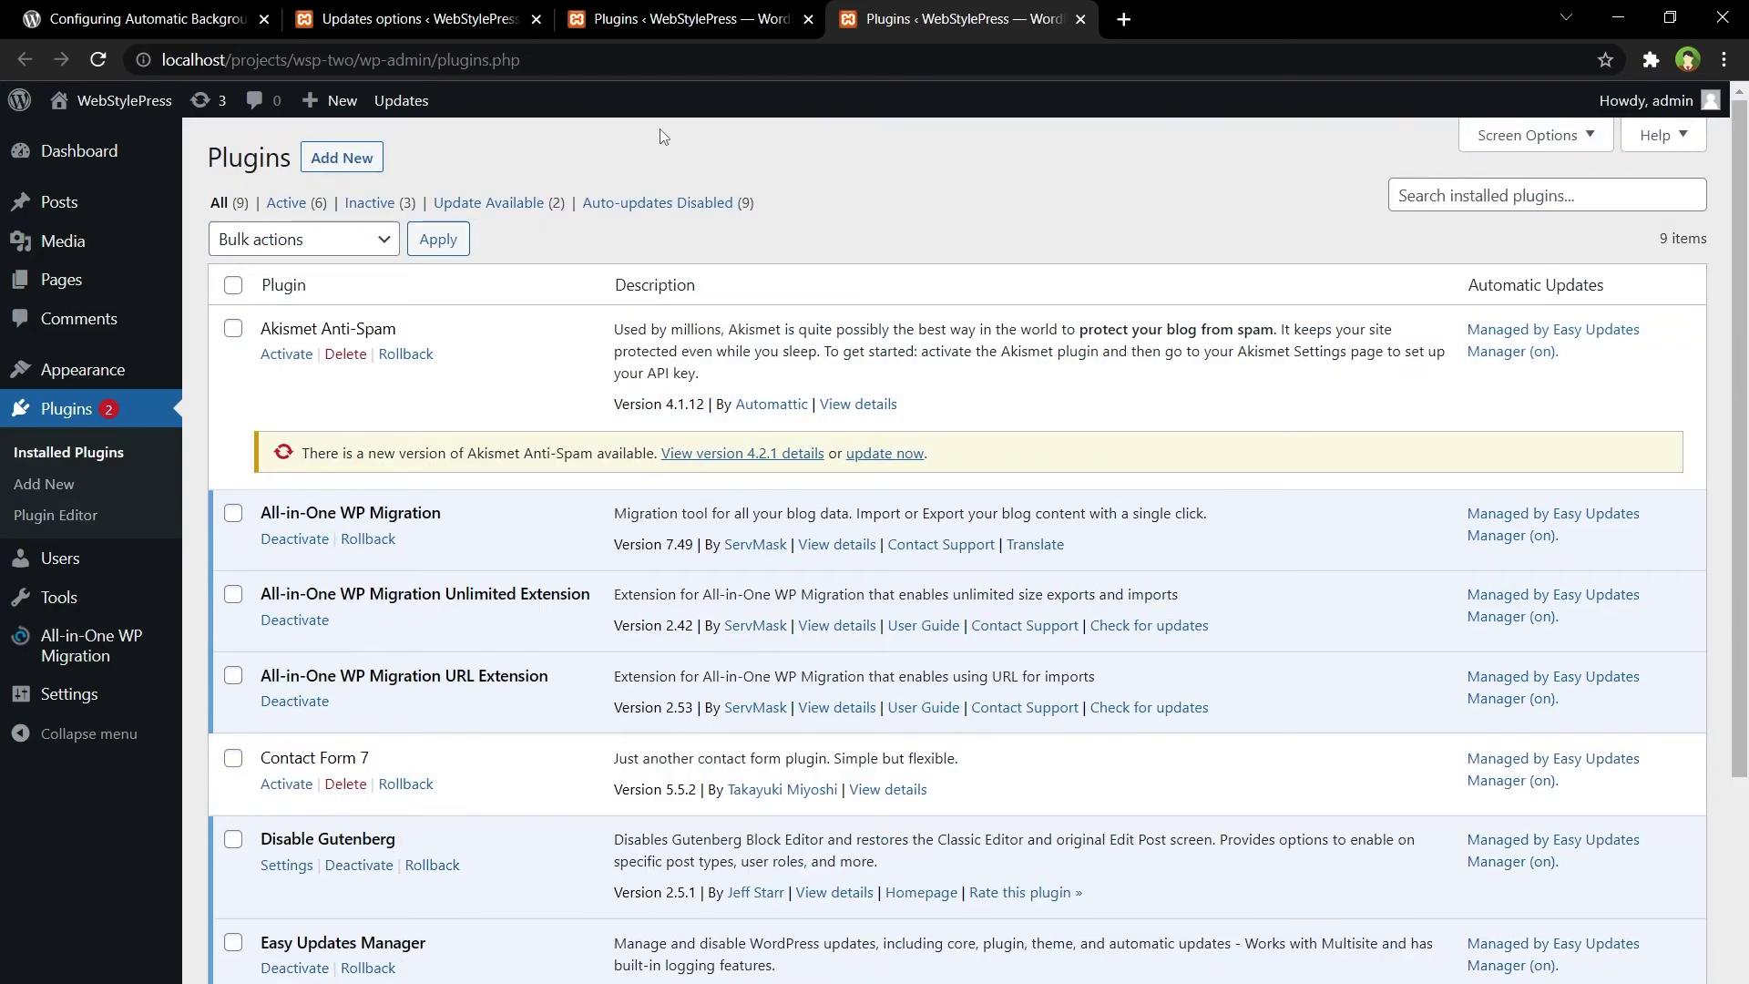
click(606, 20)
click(483, 18)
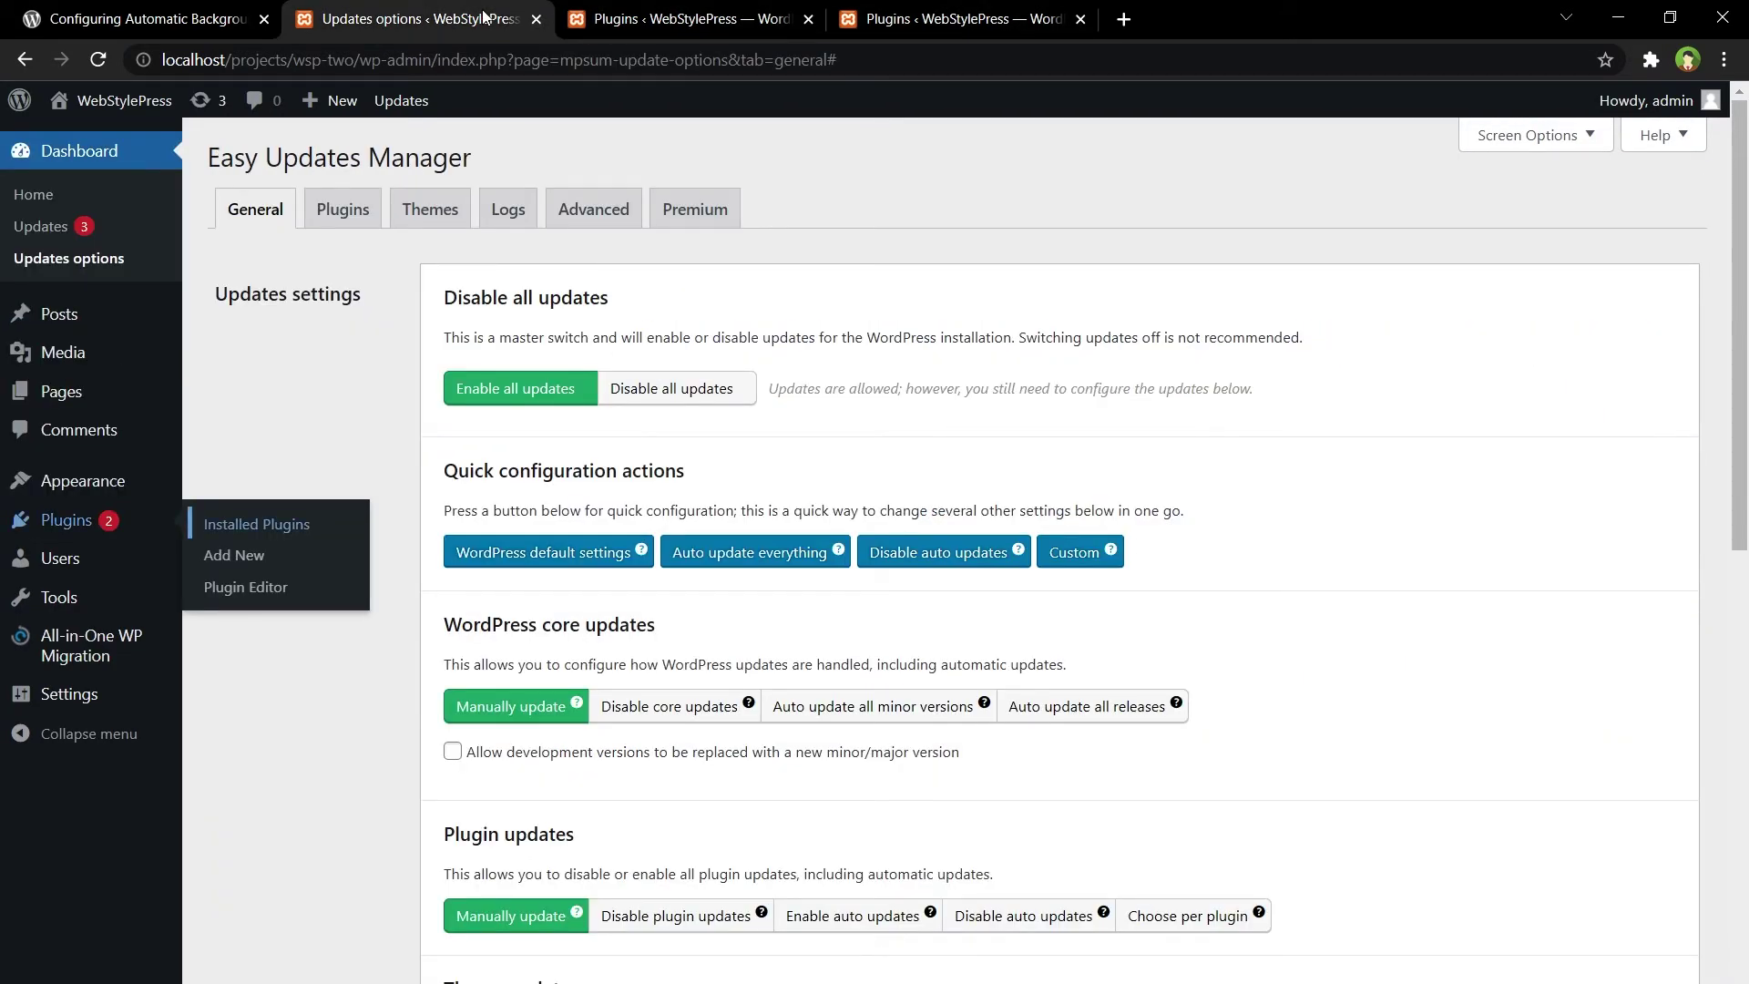